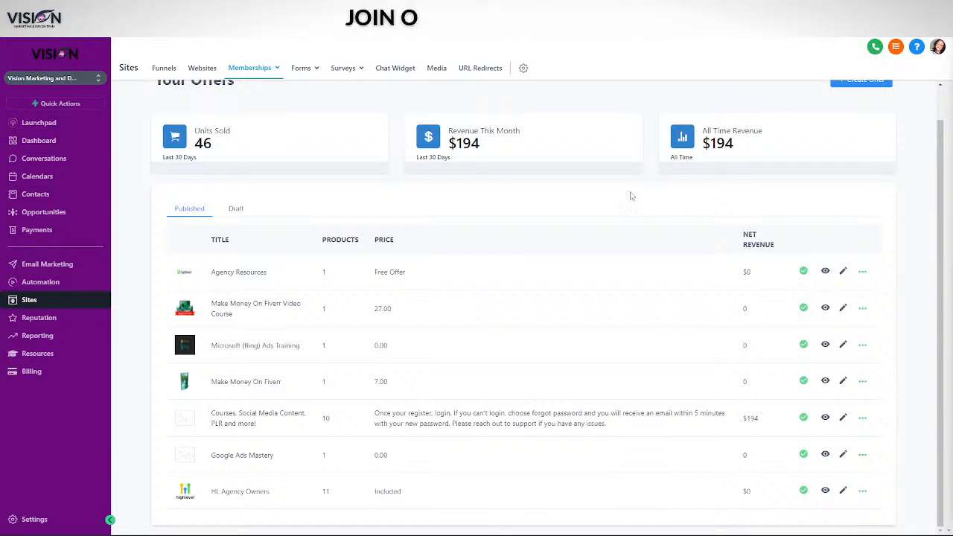
Open Memberships > Products to list the Make Money On Fiverr ebook and video products
click(255, 67)
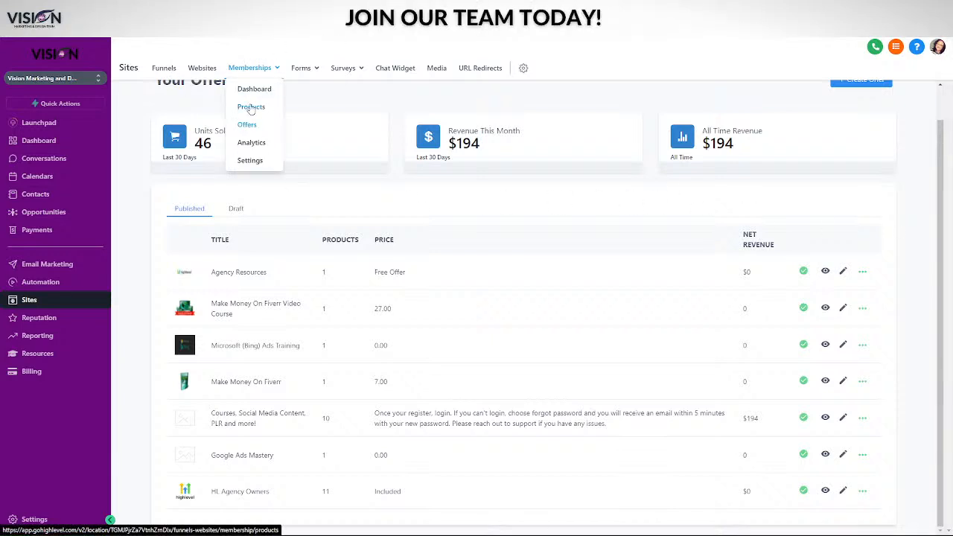
click(251, 107)
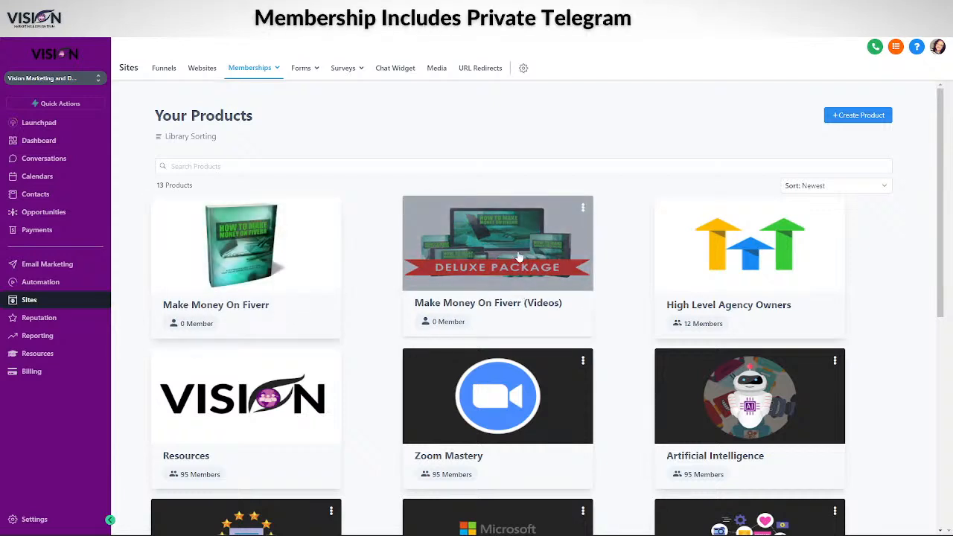
Open the Make Money On Fiverr product, with its chapters and $27.00 and $7.00 prices
click(265, 277)
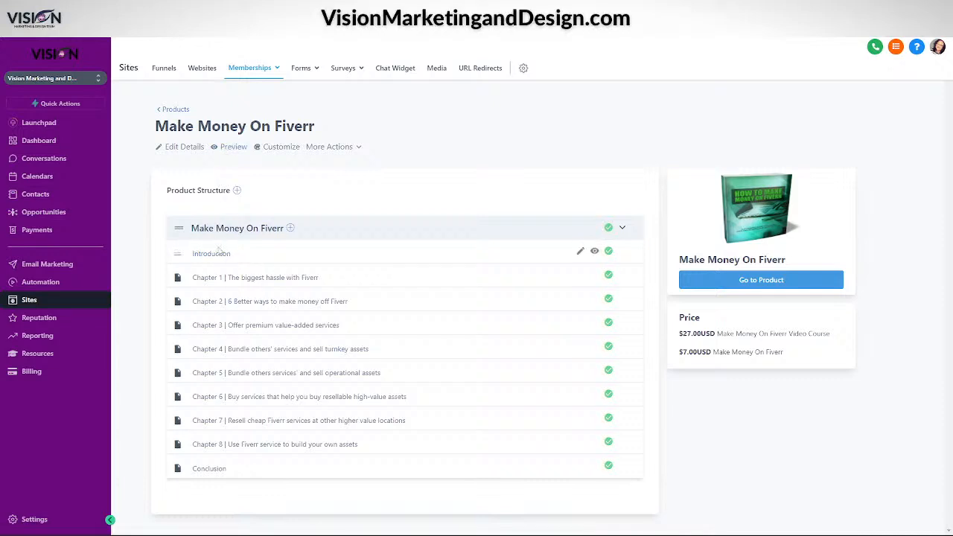
Preview the Make Money On Fiverr course as a member and open its Introduction lesson
click(233, 146)
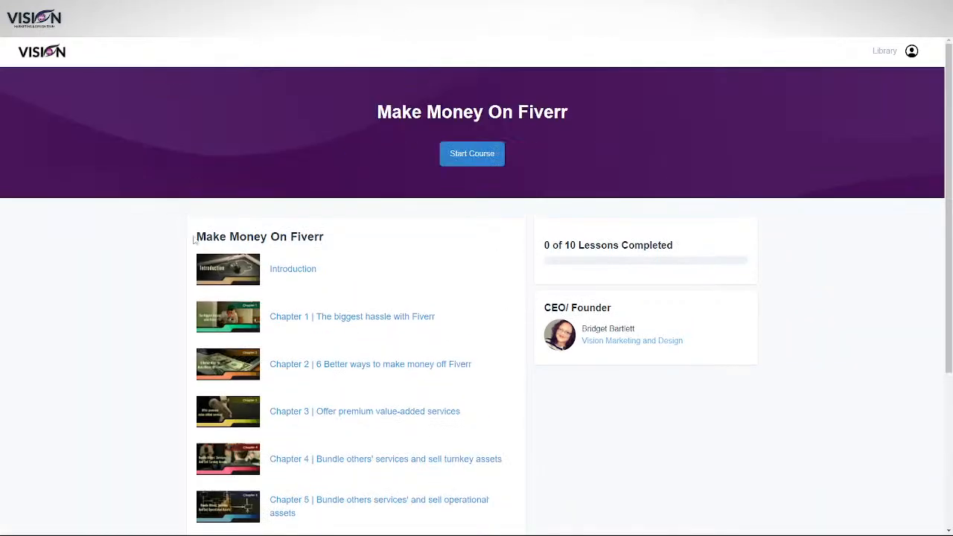
scroll(160, 311, down, 1)
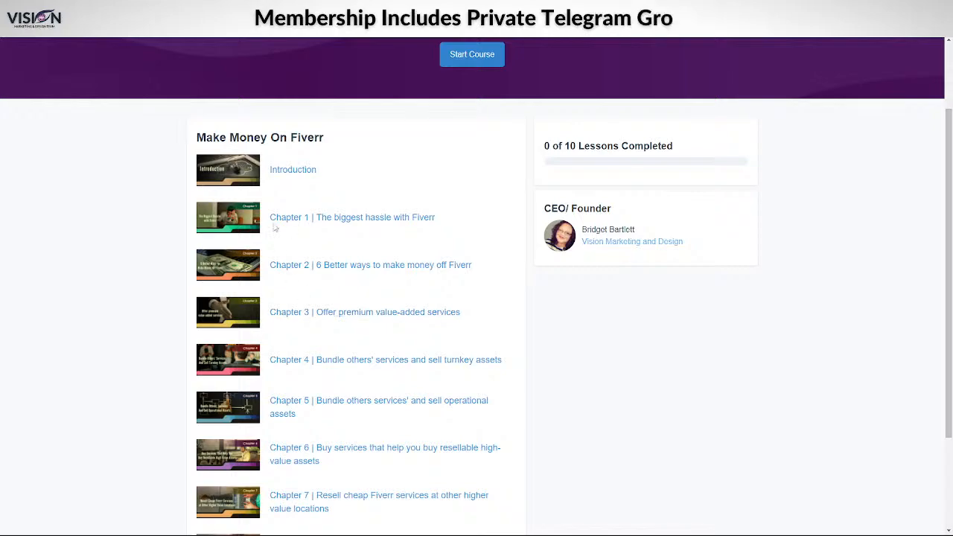
scroll(297, 282, down, 2)
scroll(320, 253, up, 3)
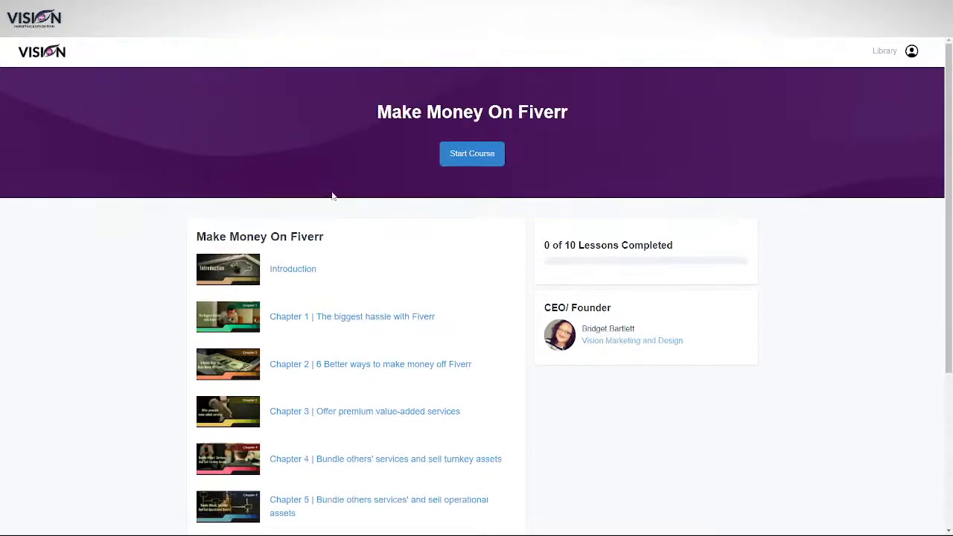
click(290, 270)
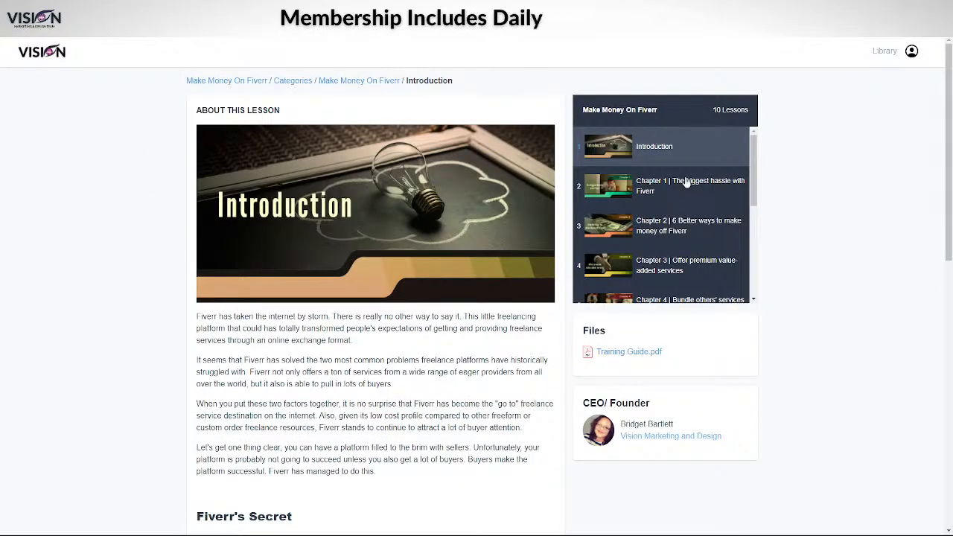
scroll(326, 325, down, 7)
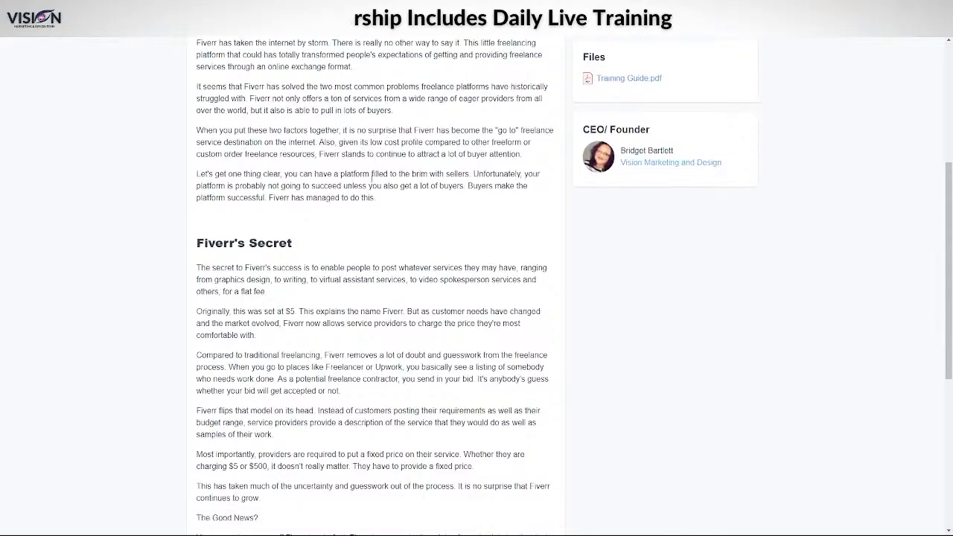
scroll(382, 218, down, 2)
scroll(395, 291, up, 10)
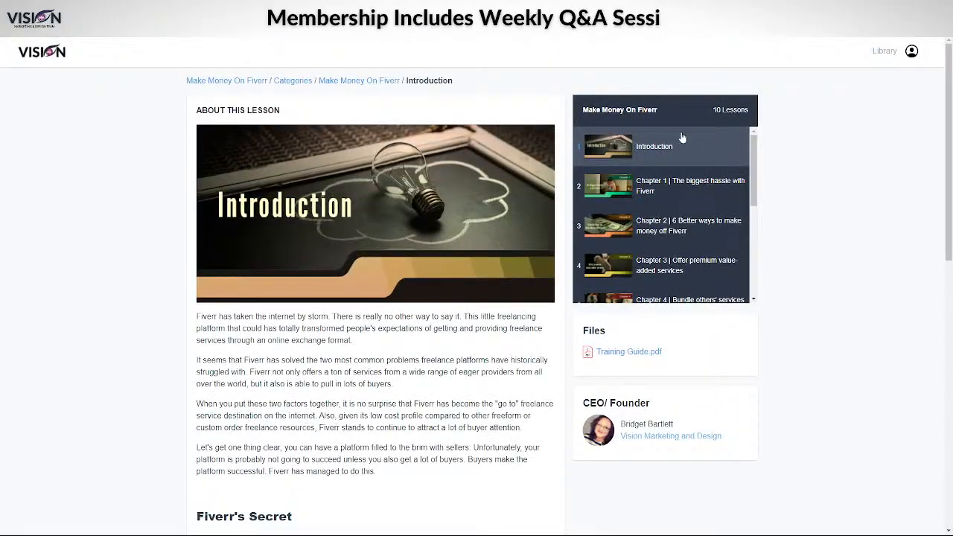
Open Chapter 1, 'The Biggest Hassle with Fiverr', and read through it
click(683, 186)
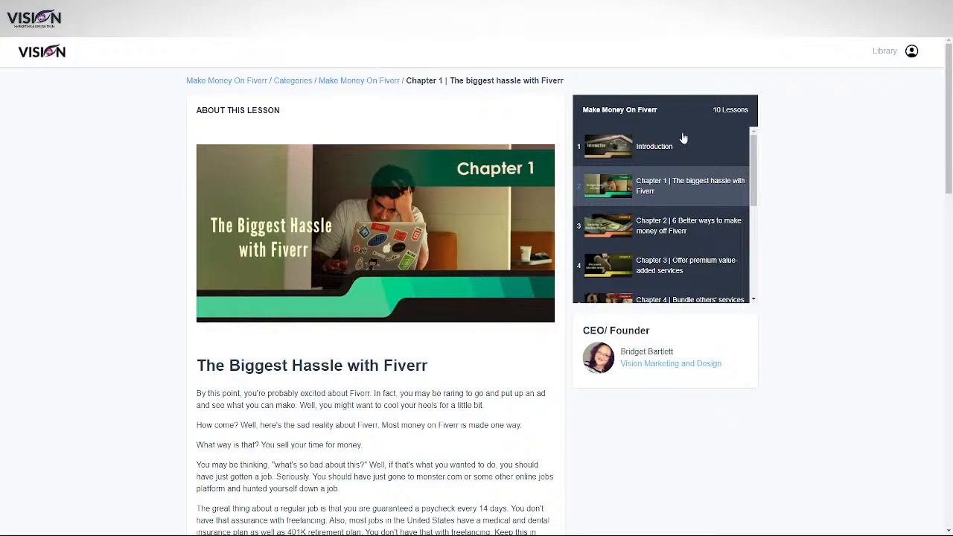
scroll(684, 138, down, 10)
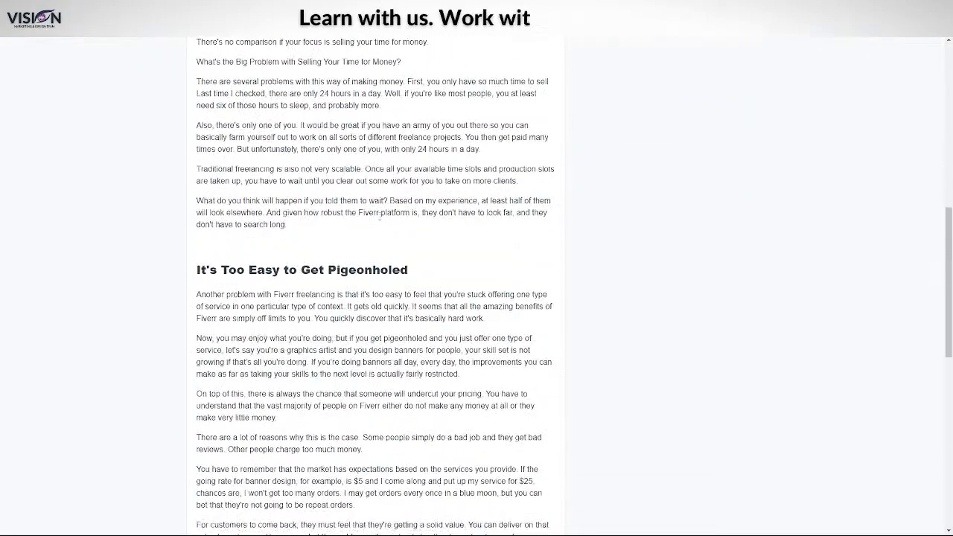
scroll(376, 283, down, 6)
scroll(375, 282, up, 1)
scroll(506, 357, down, 2)
scroll(483, 251, up, 15)
scroll(482, 251, up, 1)
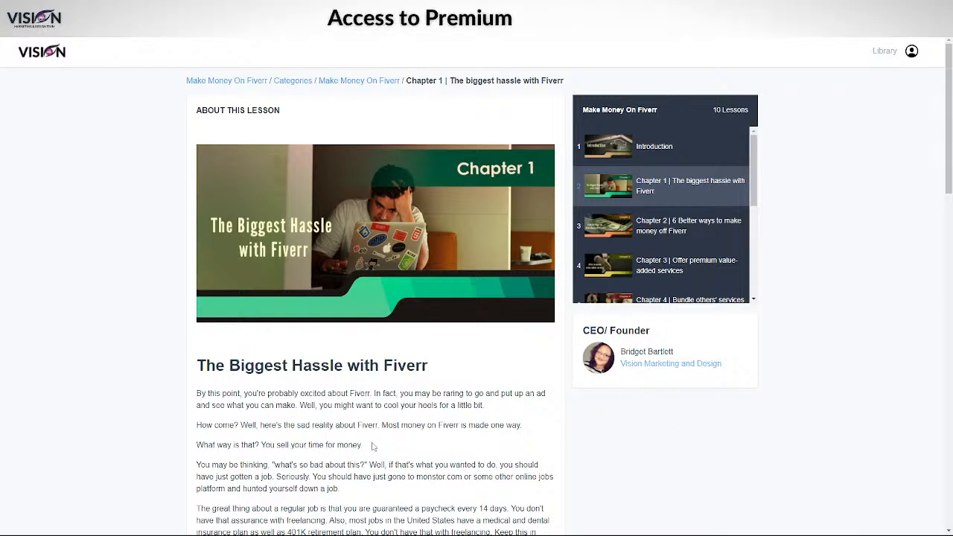
scroll(379, 445, down, 10)
scroll(411, 325, down, 6)
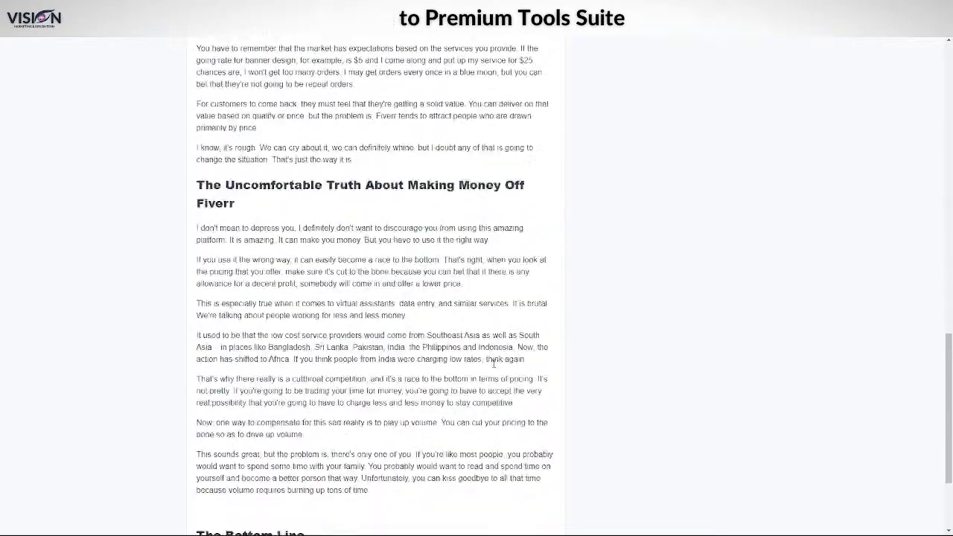
scroll(381, 390, down, 2)
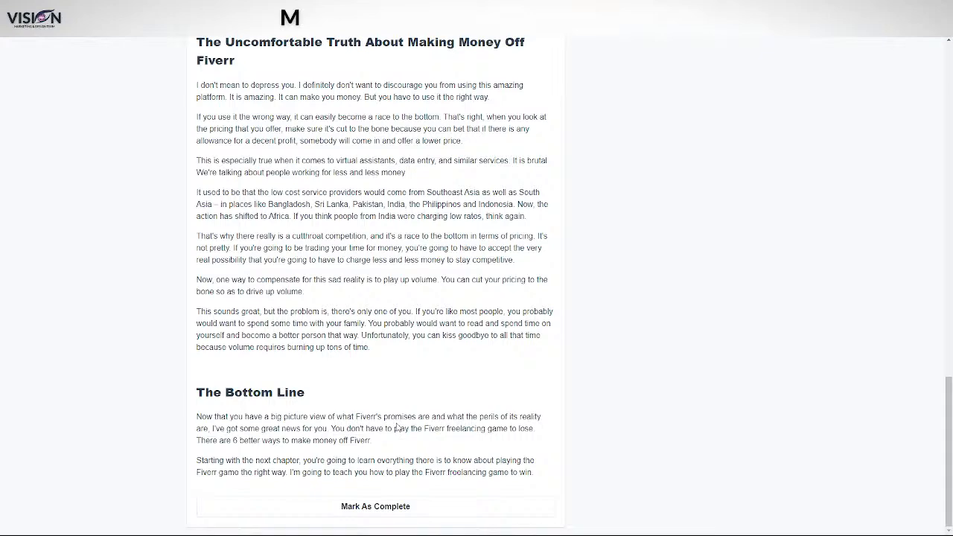
scroll(382, 291, up, 5)
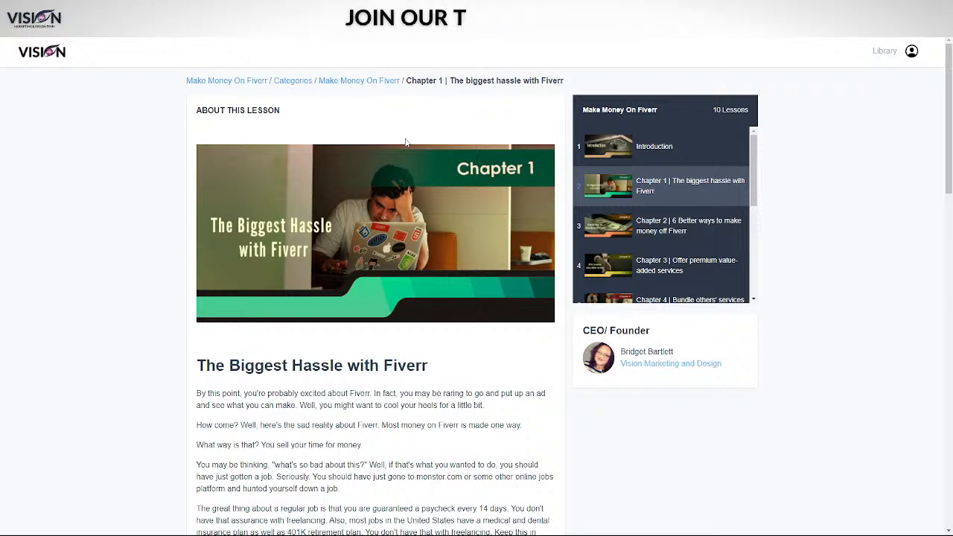
Use the breadcrumbs to reach the course overview showing 0 of 10 lessons completed
click(371, 82)
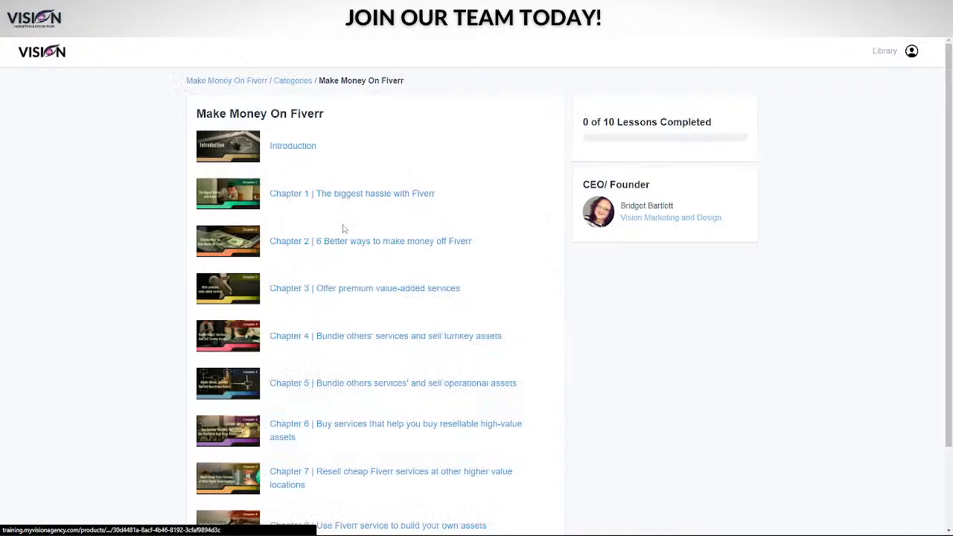
scroll(340, 268, down, 2)
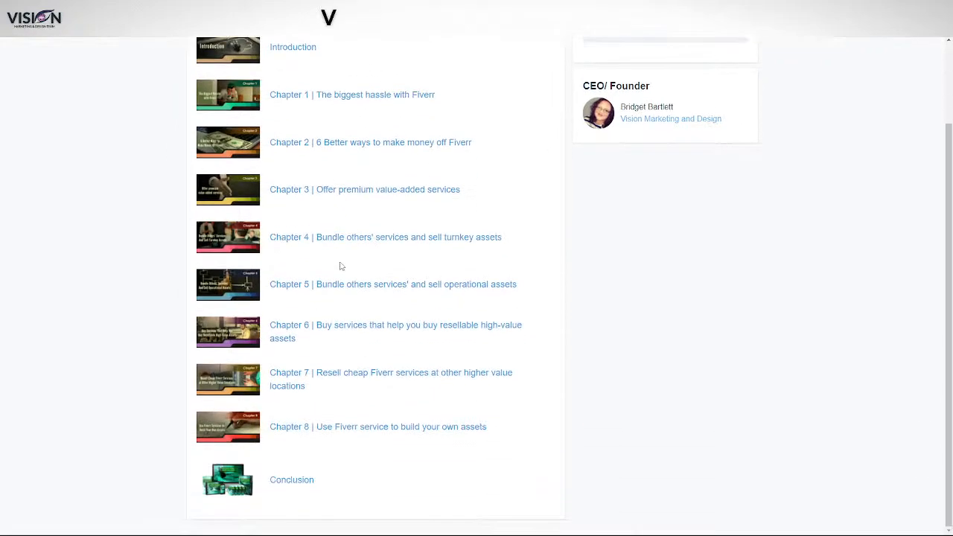
scroll(630, 397, up, 2)
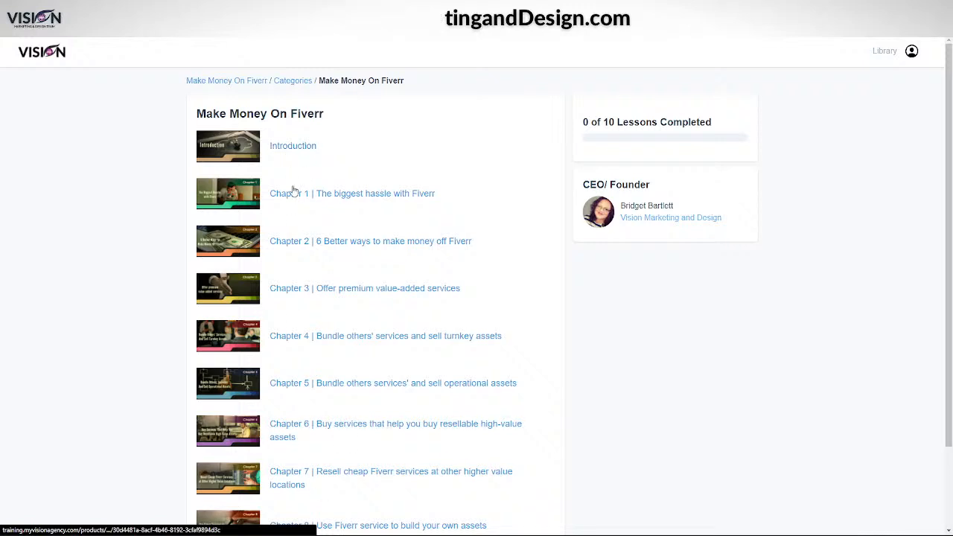
scroll(543, 458, down, 2)
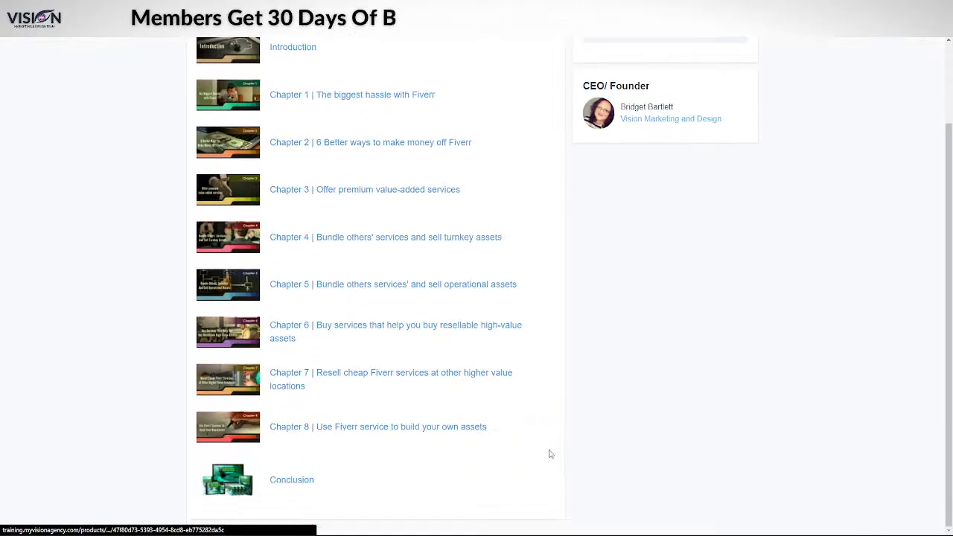
scroll(670, 421, up, 2)
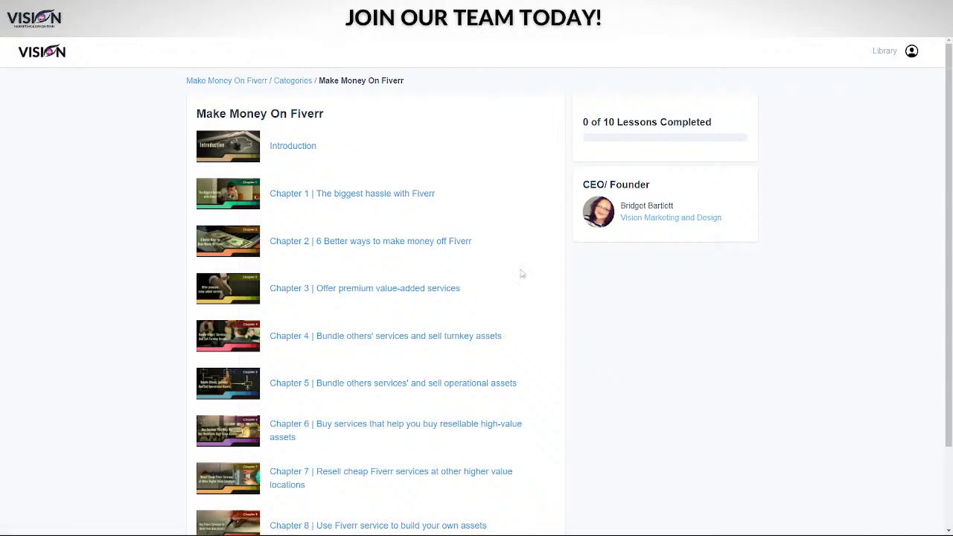
click(263, 82)
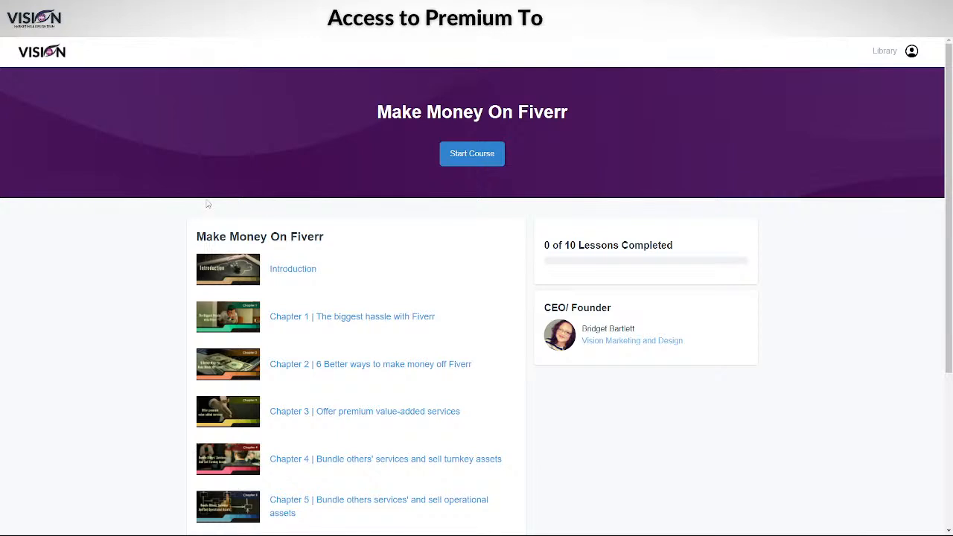
scroll(127, 254, down, 2)
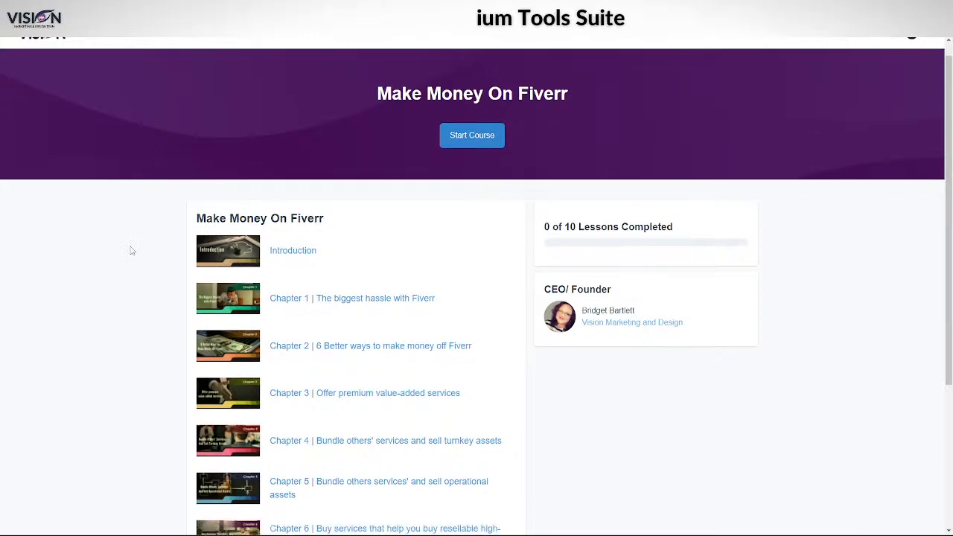
scroll(392, 252, up, 2)
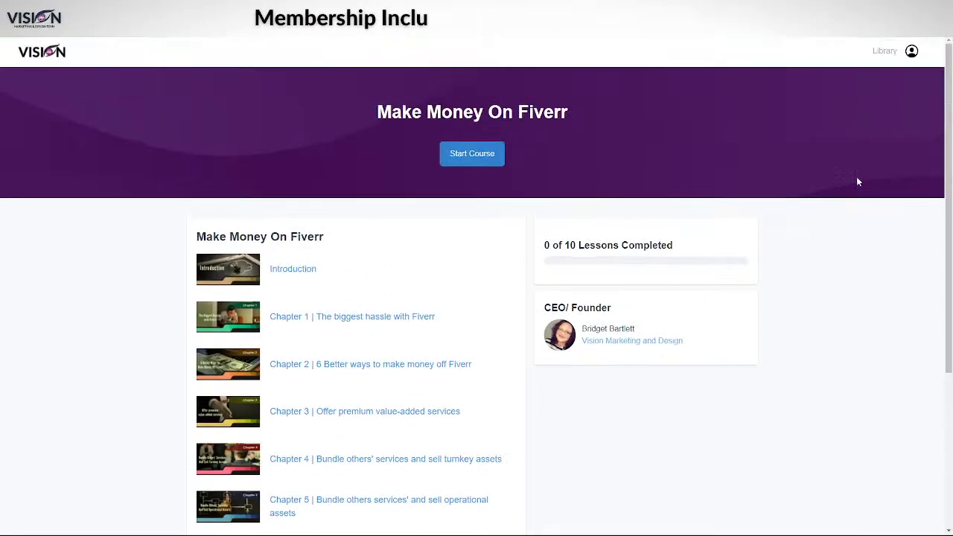
click(886, 52)
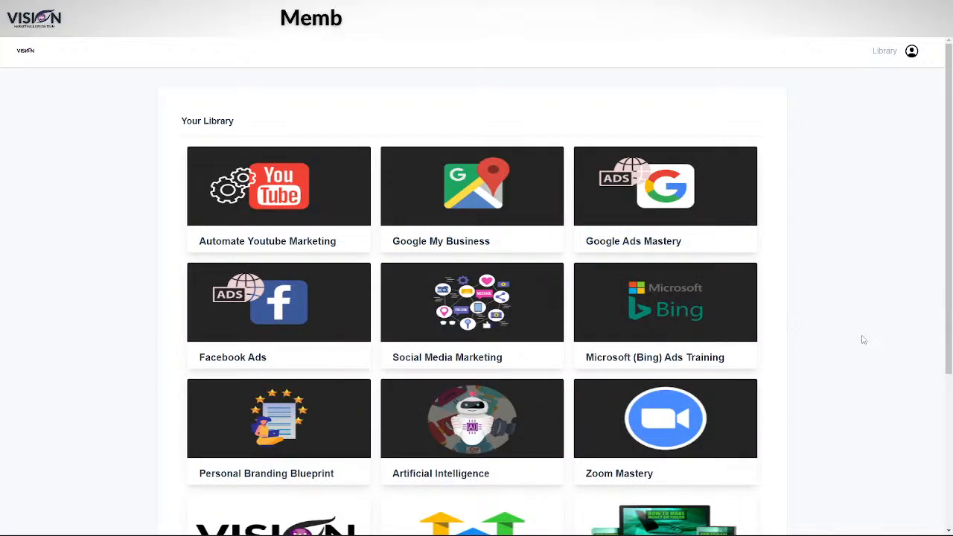
scroll(877, 329, down, 2)
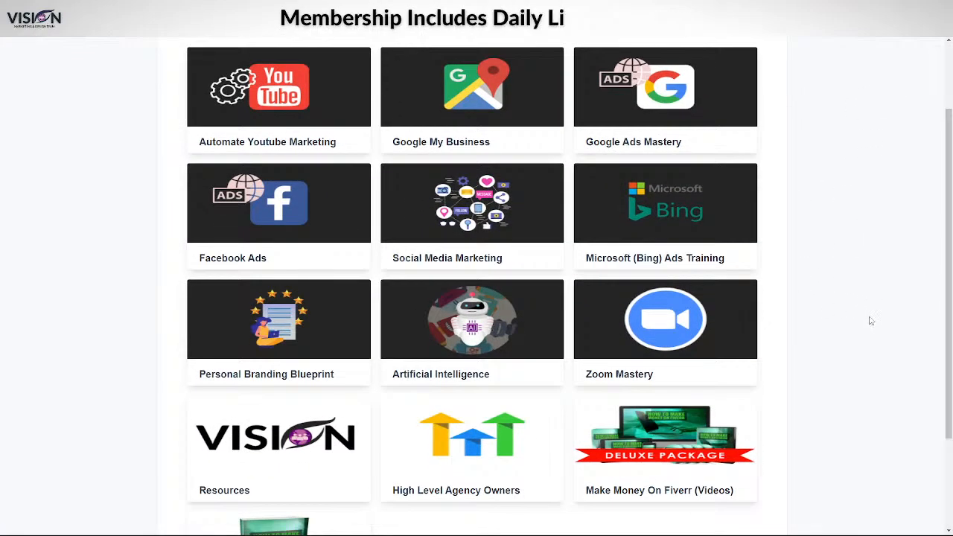
scroll(869, 343, down, 3)
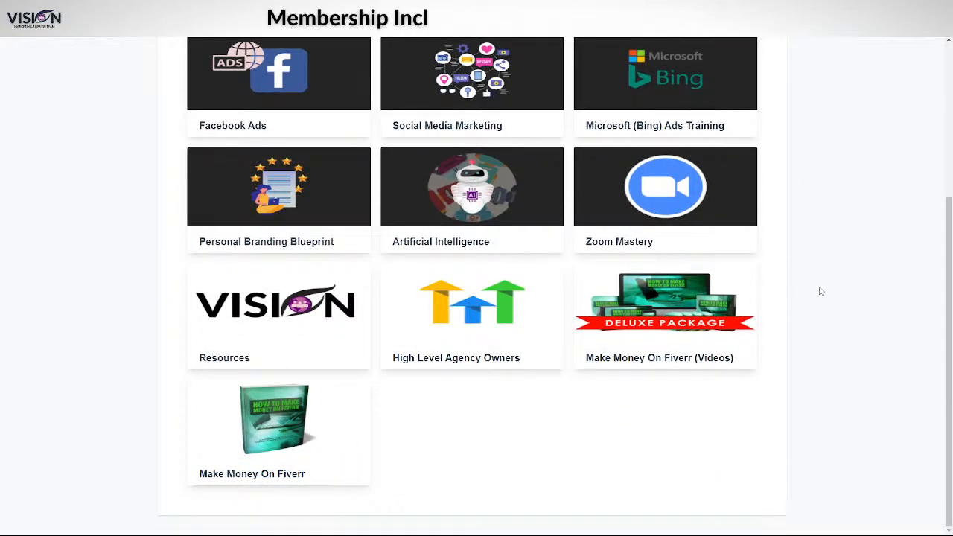
scroll(818, 291, up, 5)
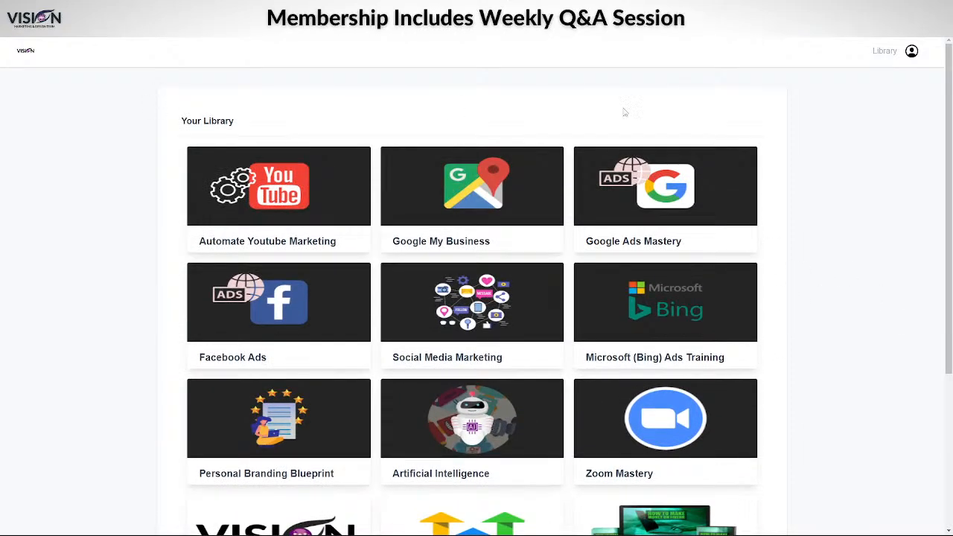
scroll(861, 382, down, 3)
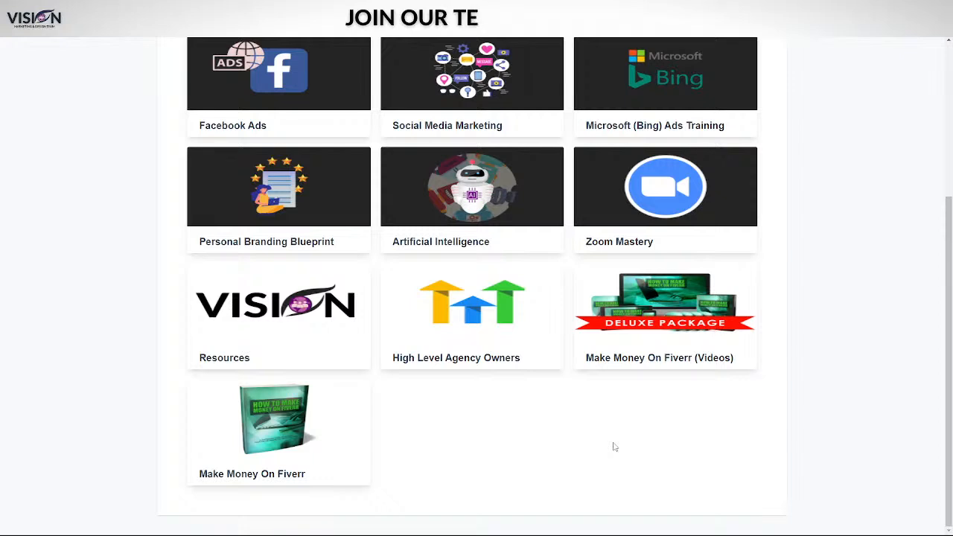
scroll(819, 428, up, 3)
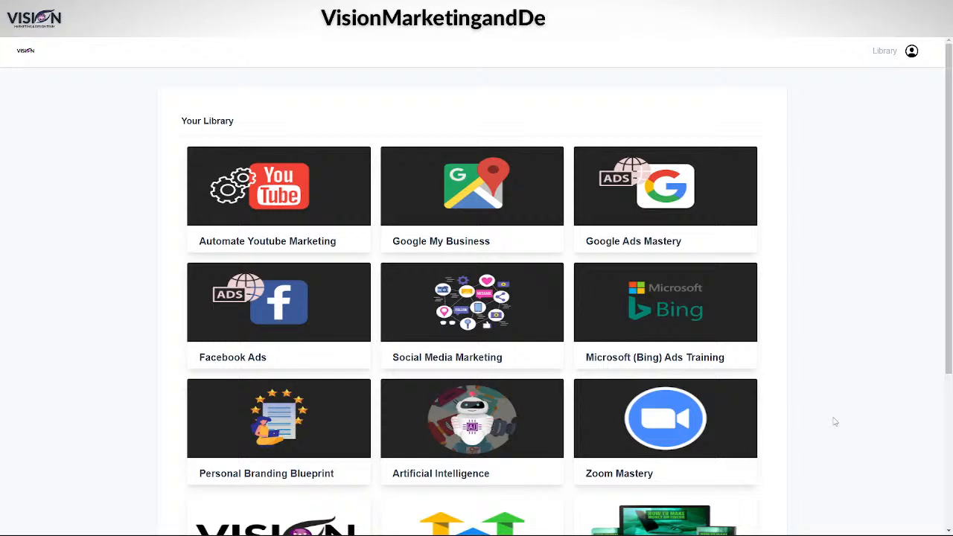
scroll(867, 435, down, 2)
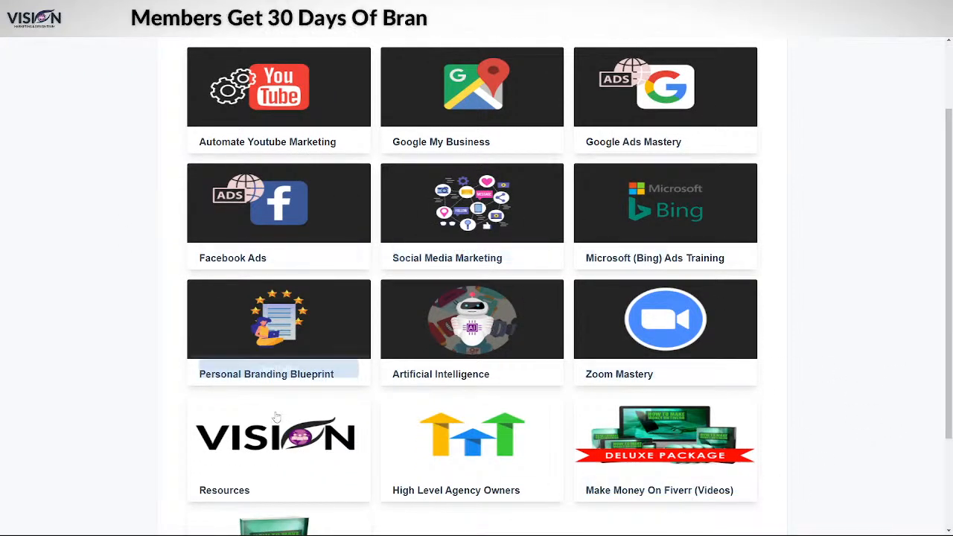
scroll(903, 387, down, 3)
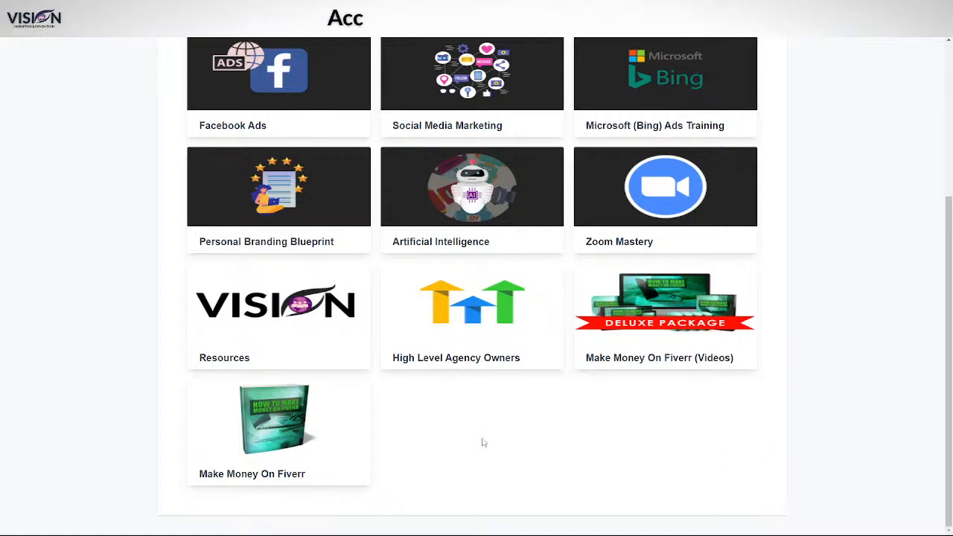
mouse_move(288, 426)
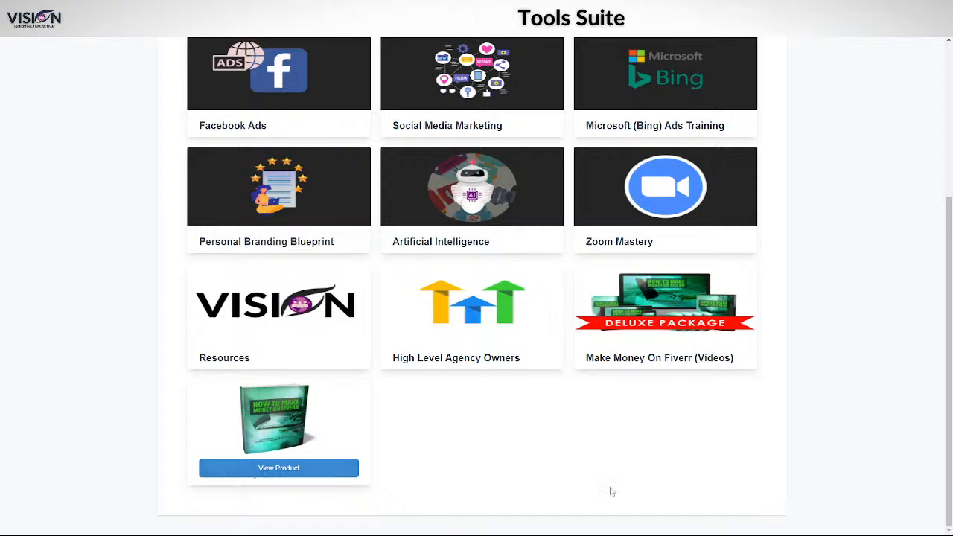
mouse_move(659, 306)
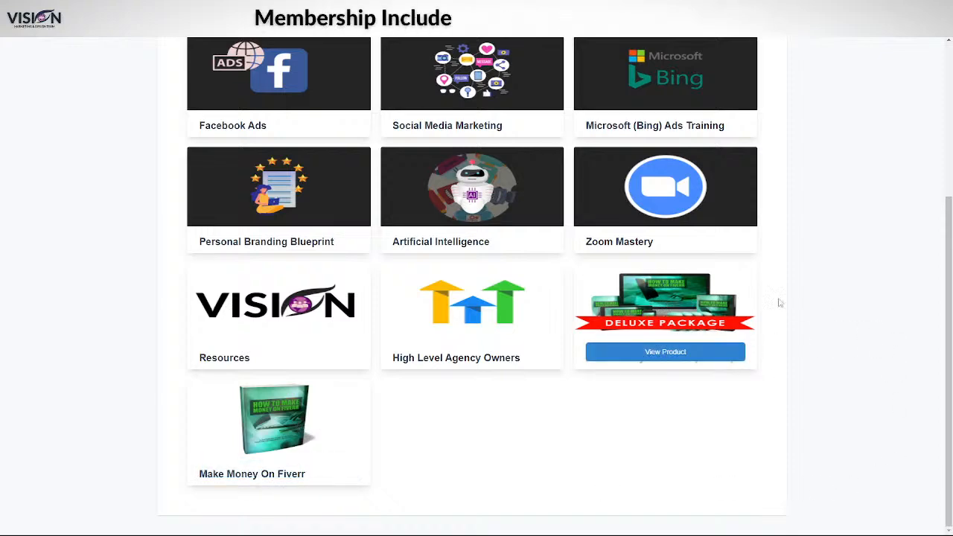
scroll(848, 372, up, 1)
scroll(856, 313, up, 2)
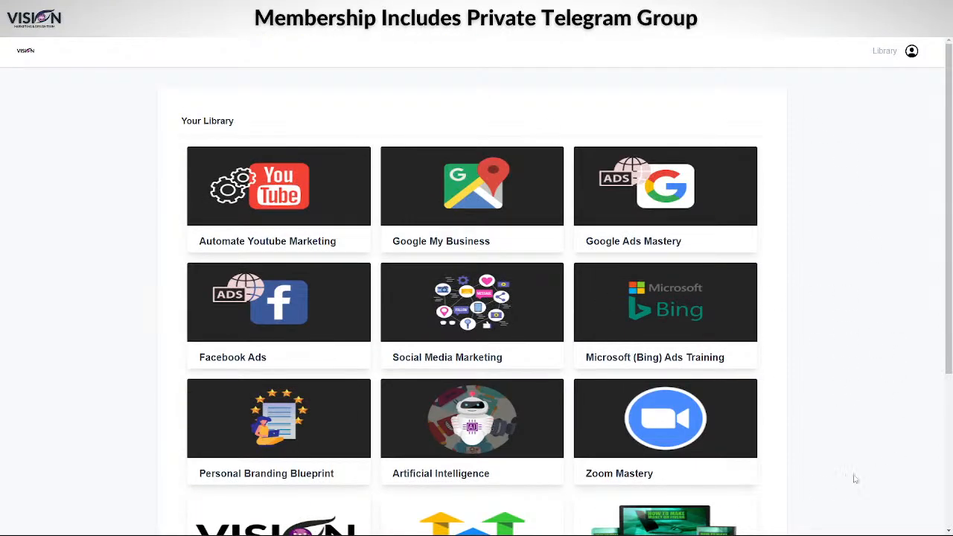
scroll(833, 469, down, 3)
Open the Make Money On Fiverr (Videos) course and preview its Intro, 01, 02 and 03 lessons
click(638, 346)
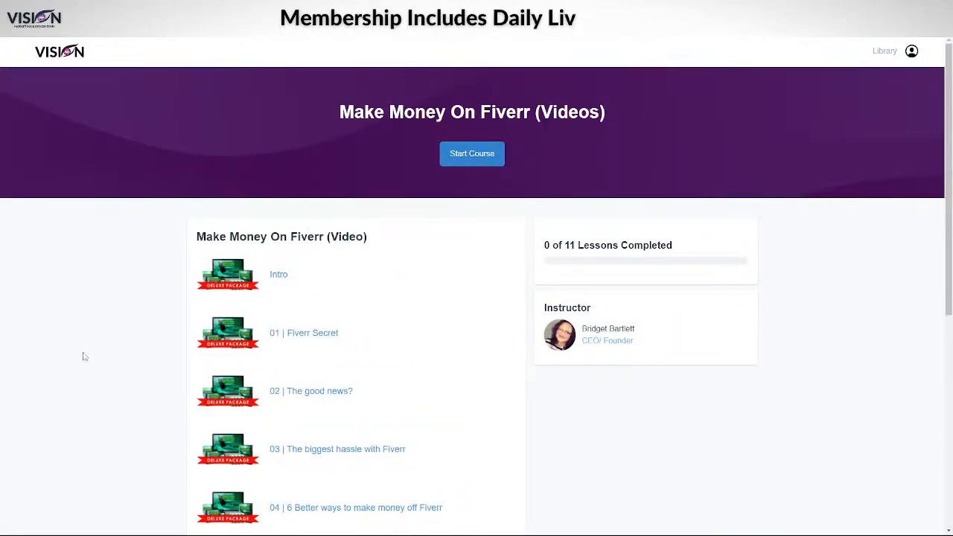
scroll(124, 425, down, 5)
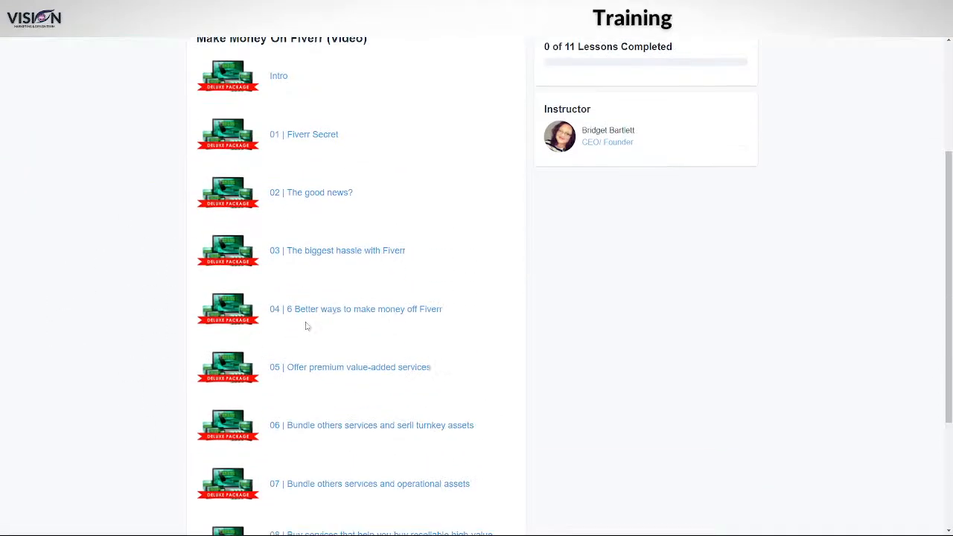
scroll(200, 174, up, 5)
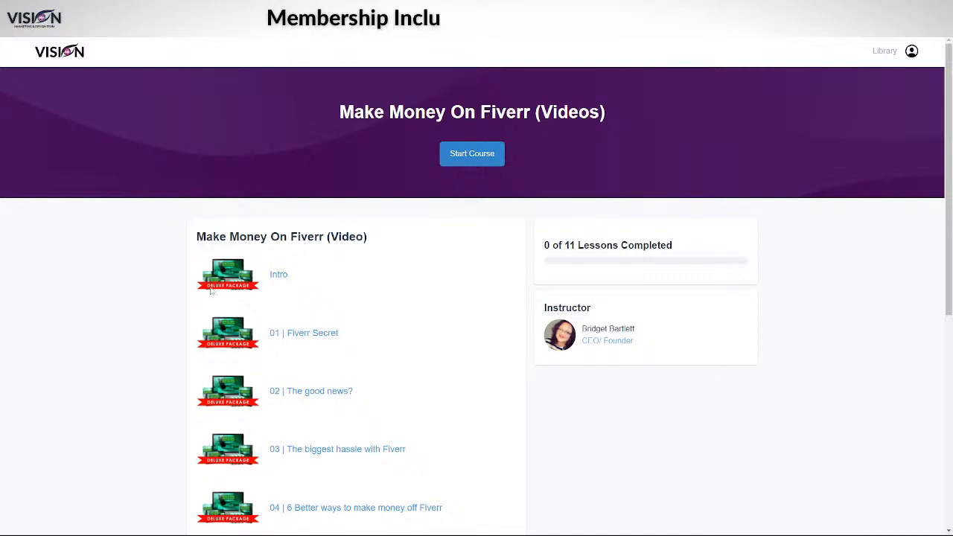
click(279, 275)
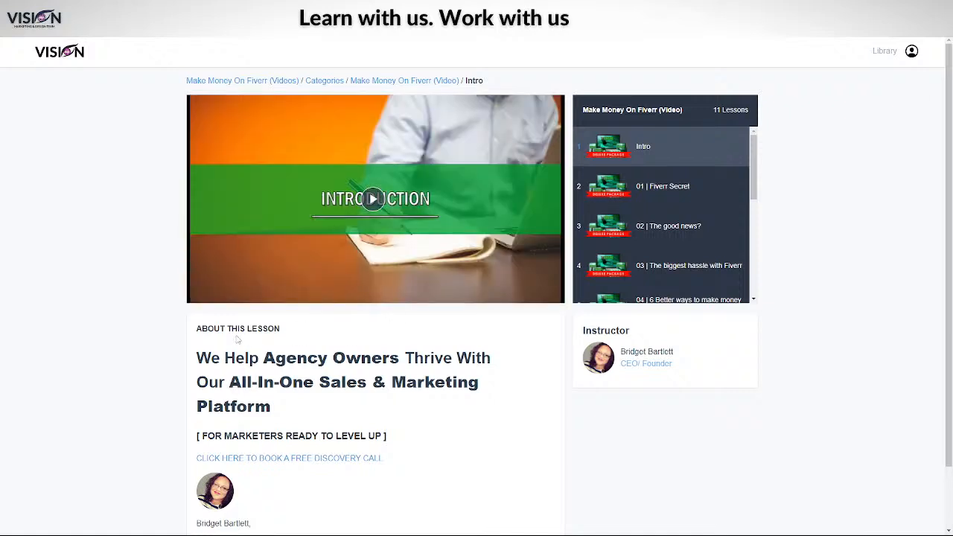
click(698, 191)
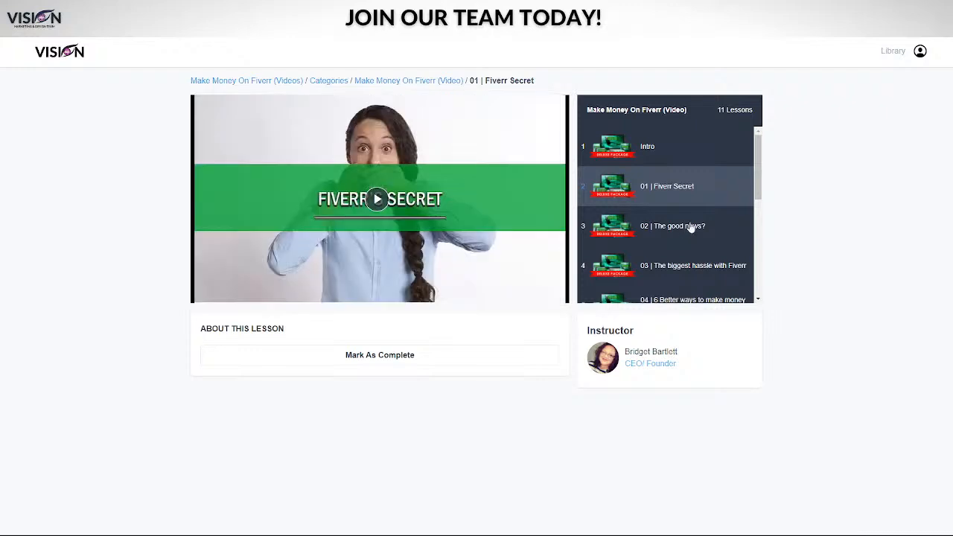
click(685, 225)
click(672, 272)
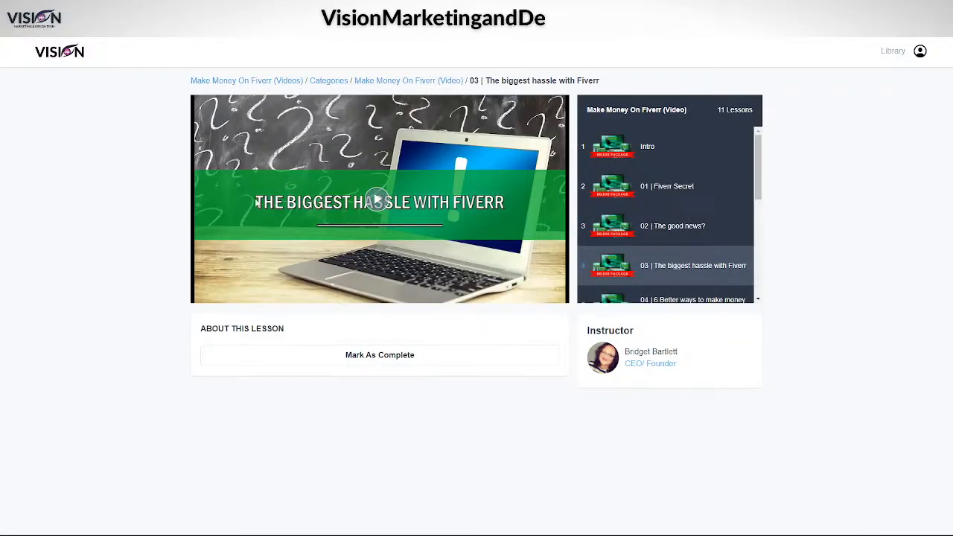
Revisit the Intro lesson, look over its description, then return to the Videos course overview
click(744, 153)
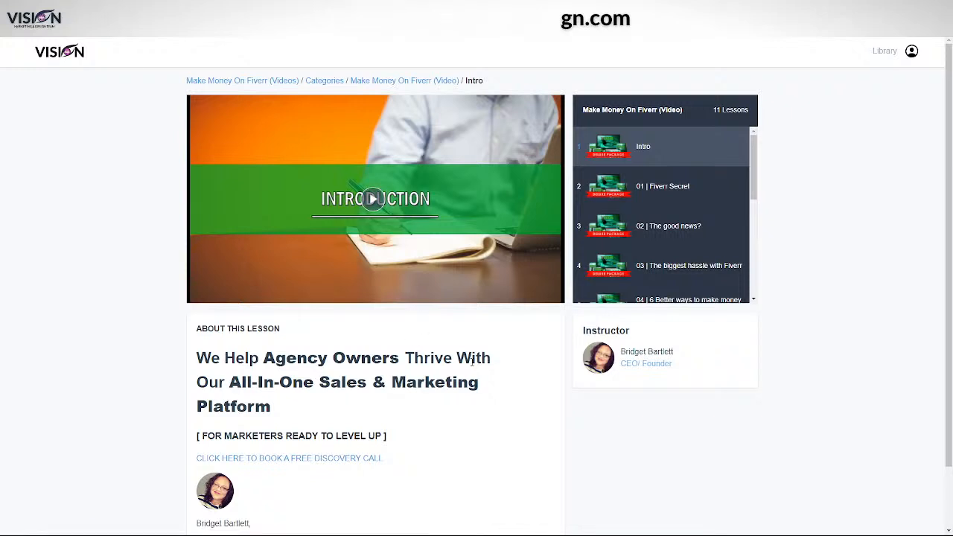
scroll(465, 376, down, 1)
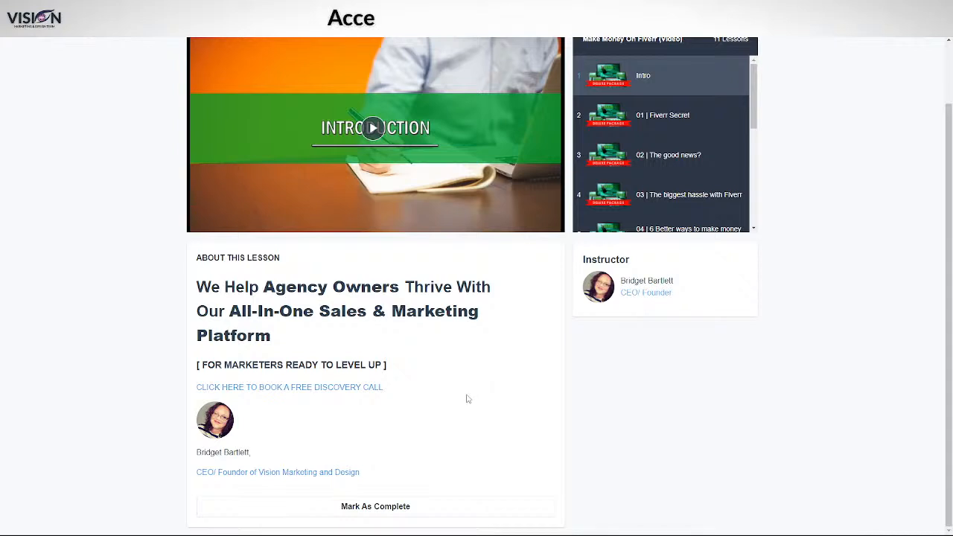
scroll(480, 320, up, 1)
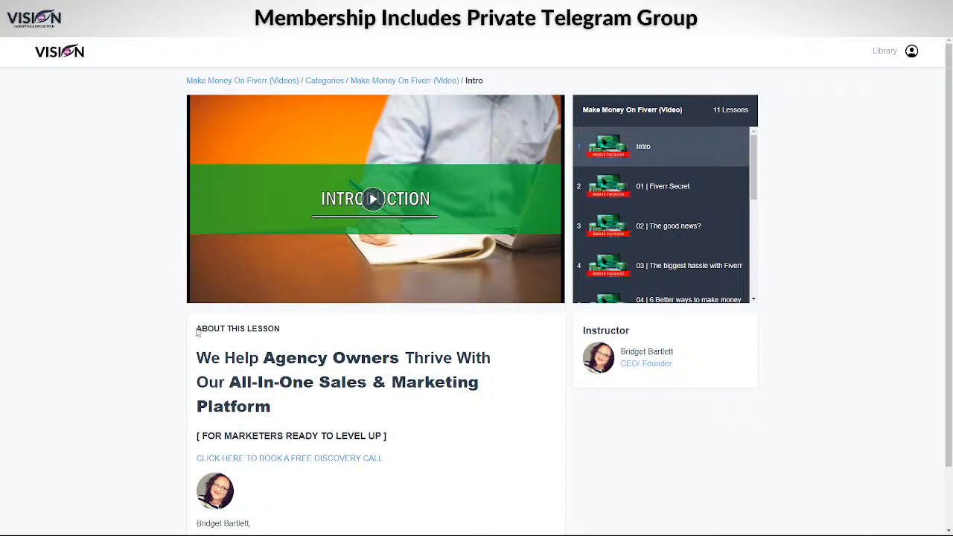
scroll(243, 396, down, 1)
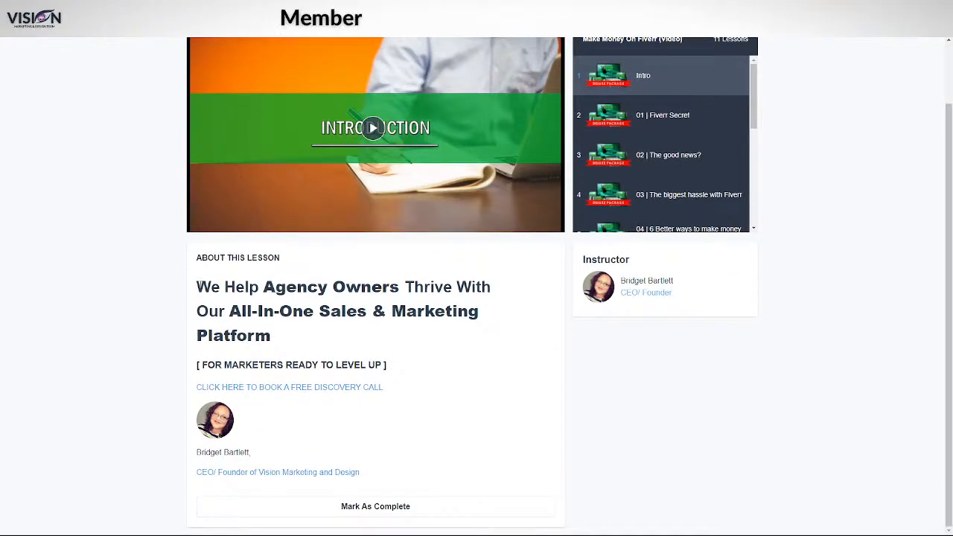
drag(197, 287, 434, 485)
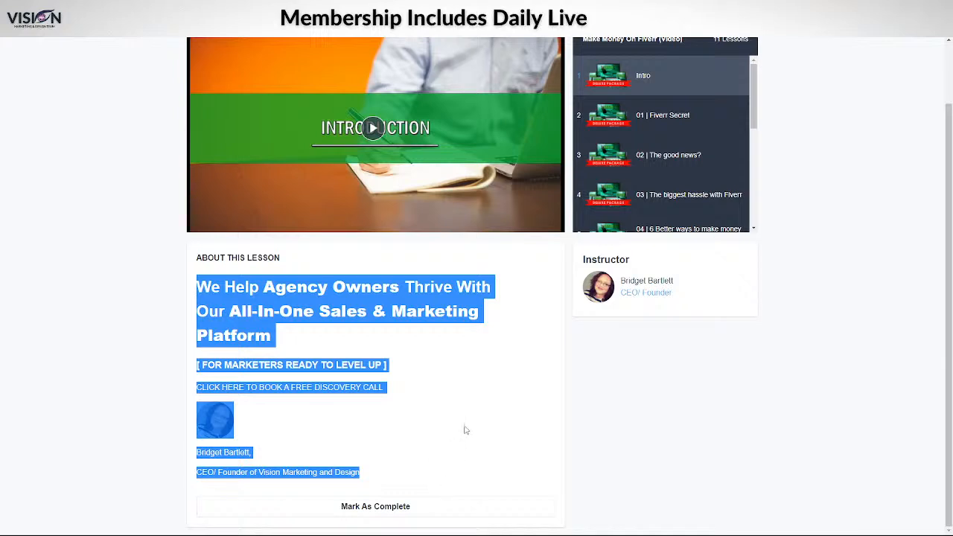
click(256, 287)
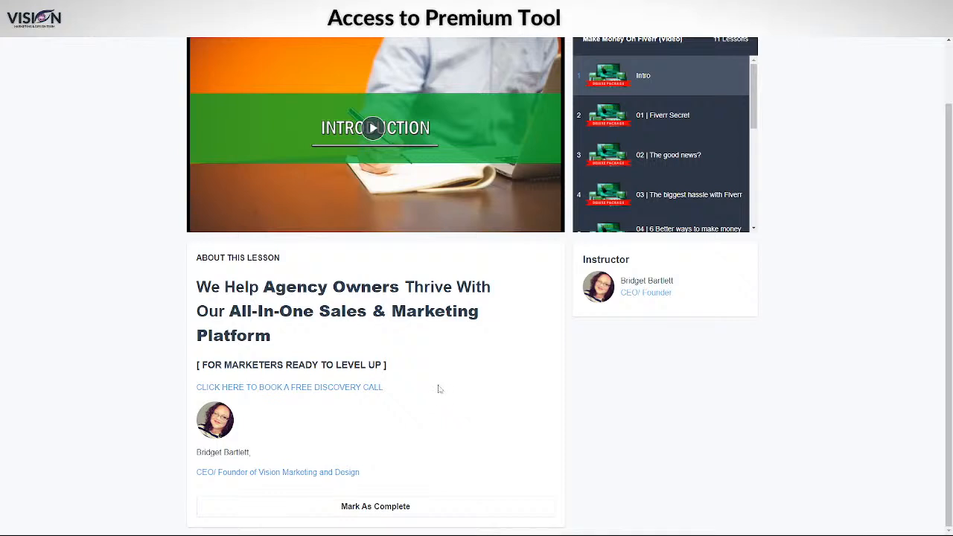
scroll(650, 211, down, 2)
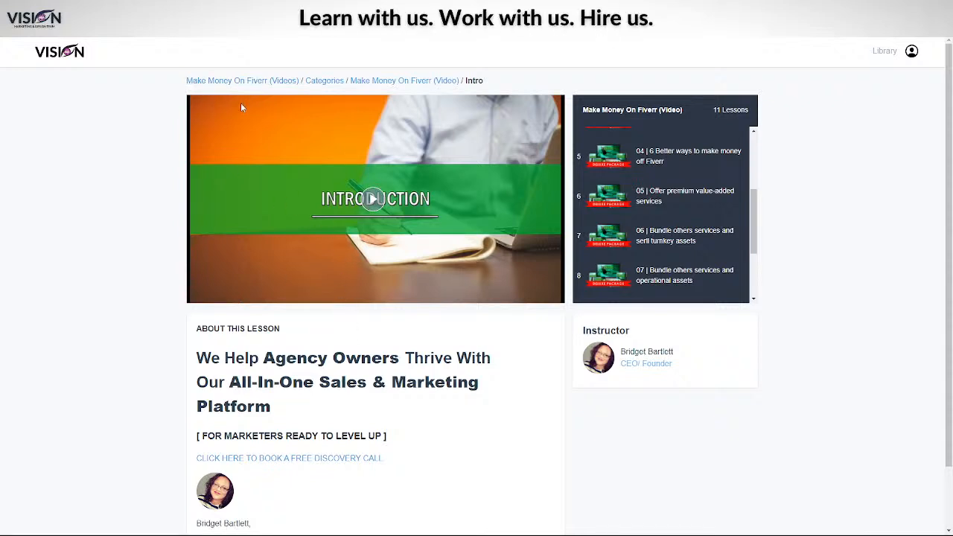
click(241, 81)
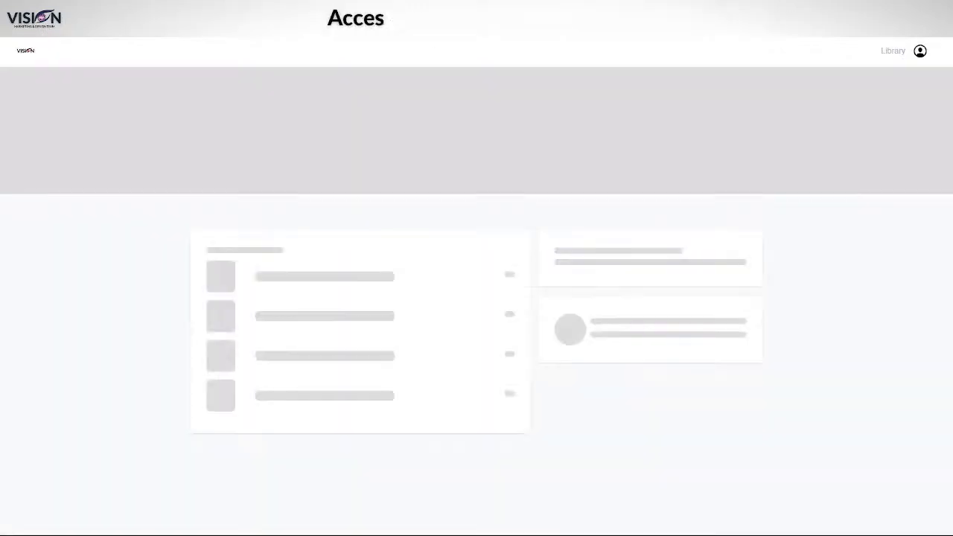
Review the ebook course chapters, then go back to the admin list of 13 membership products
scroll(532, 353, down, 3)
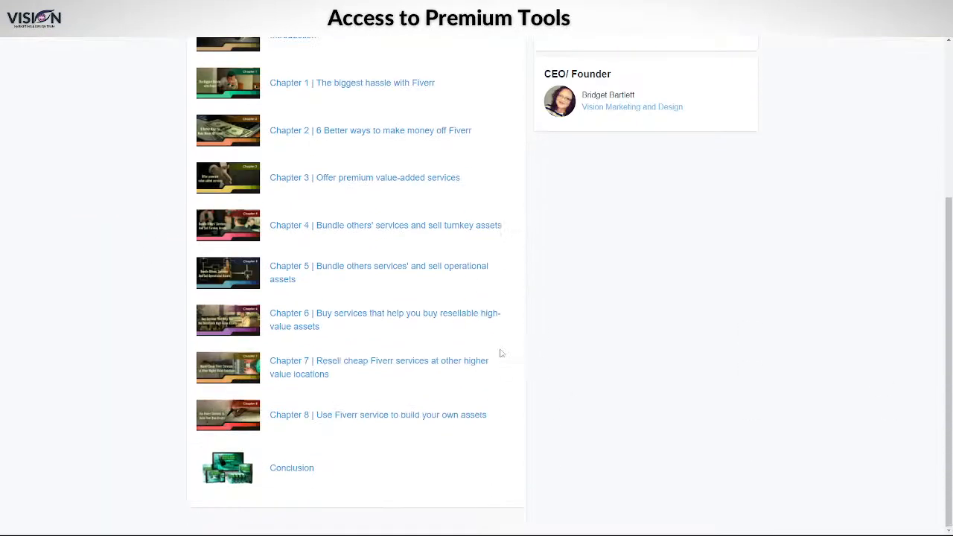
scroll(495, 362, up, 3)
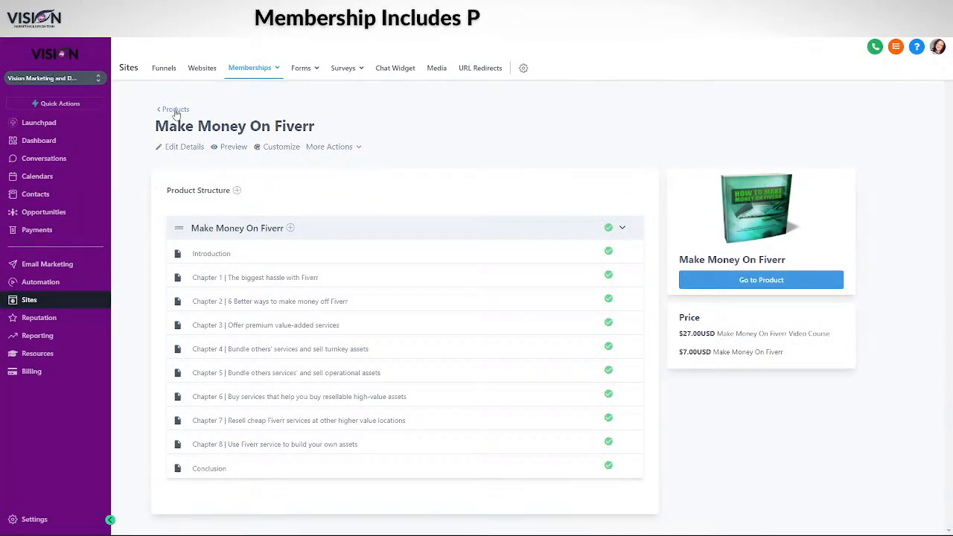
click(176, 112)
Show the membership Offers list: Video Course at 27.00 and Make Money On Fiverr at 7.00
mouse_move(260, 103)
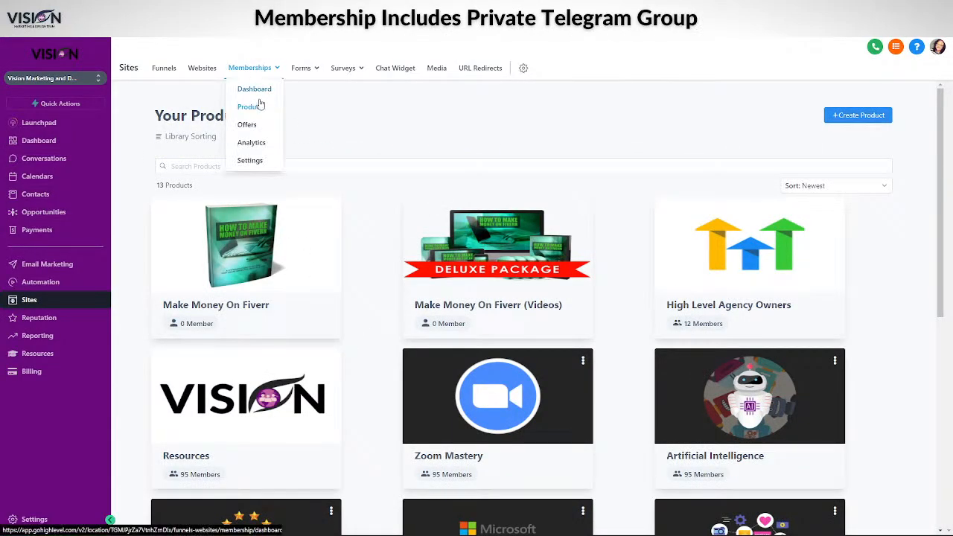
click(247, 124)
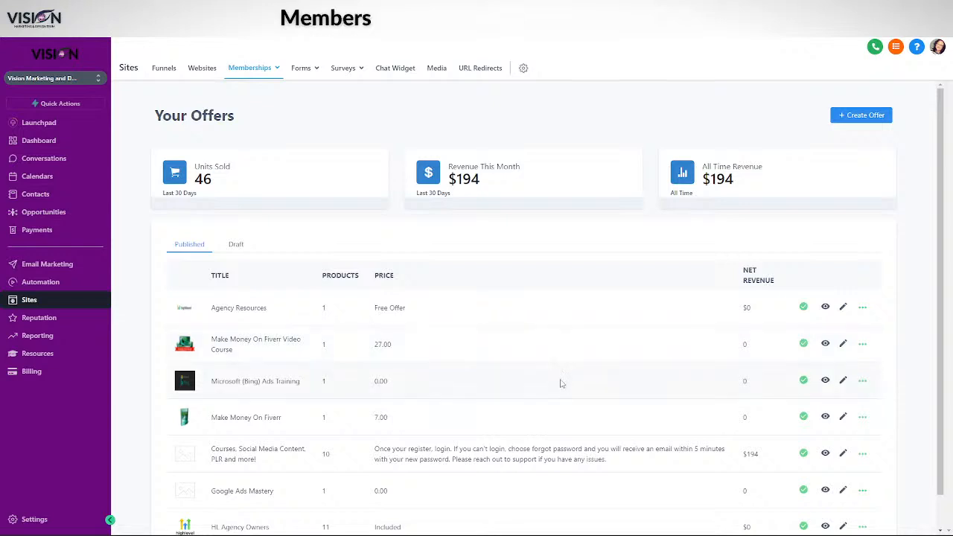
scroll(561, 382, down, 1)
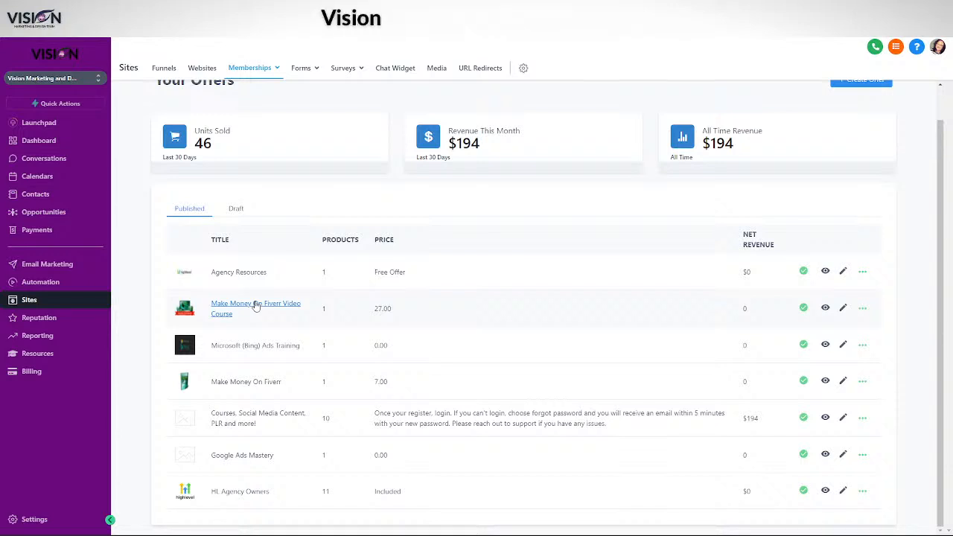
Edit the Make Money On Fiverr Video Course offer and browse addable products without choosing one
click(843, 308)
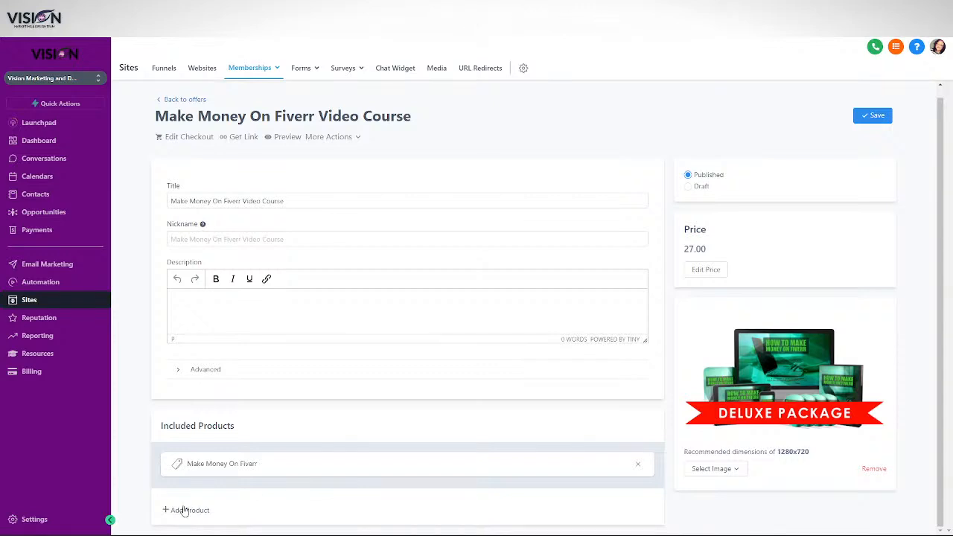
click(185, 510)
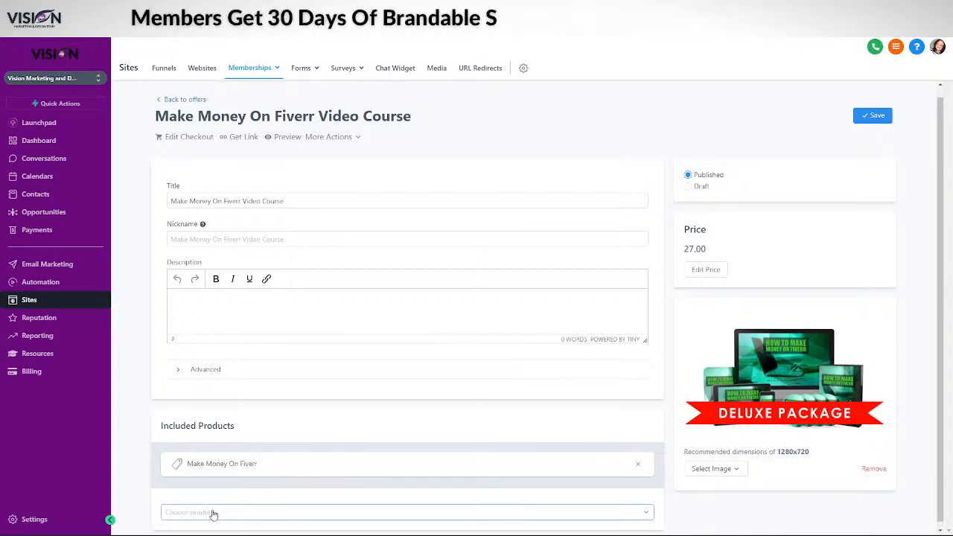
click(182, 512)
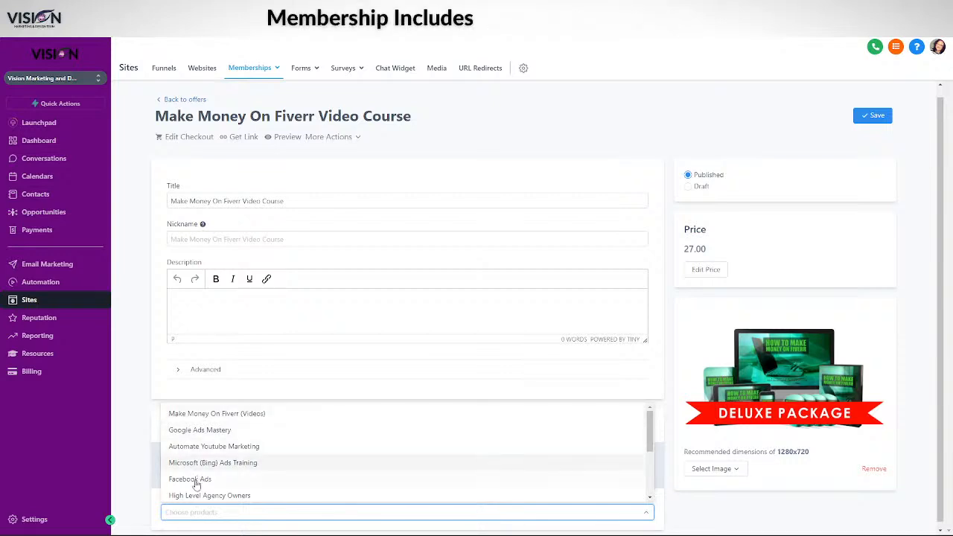
scroll(274, 477, down, 5)
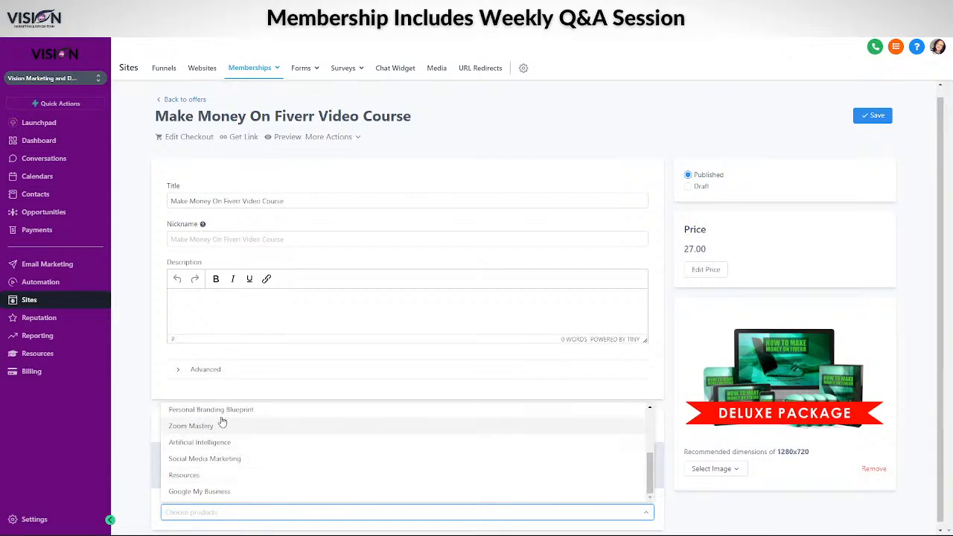
scroll(243, 454, up, 1)
scroll(236, 450, up, 1)
scroll(220, 432, up, 3)
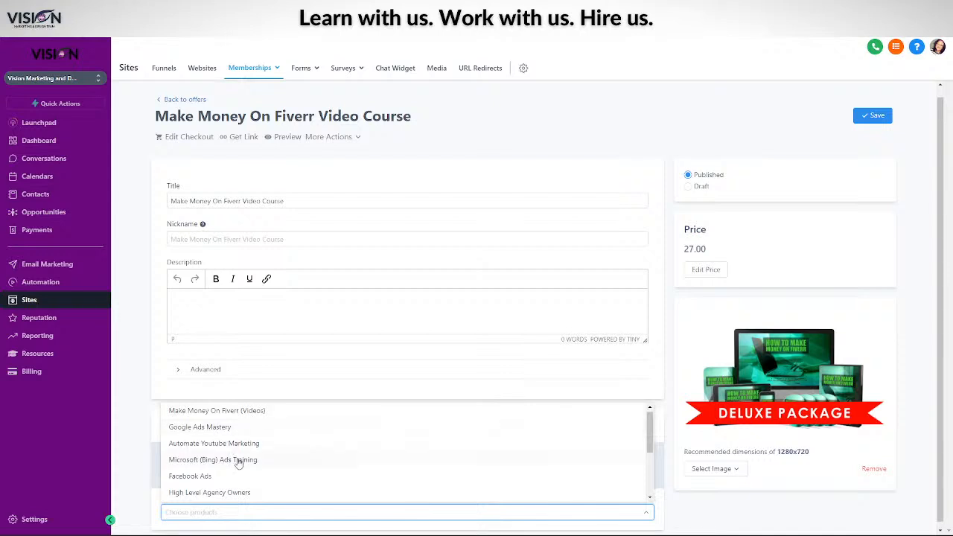
scroll(232, 463, down, 5)
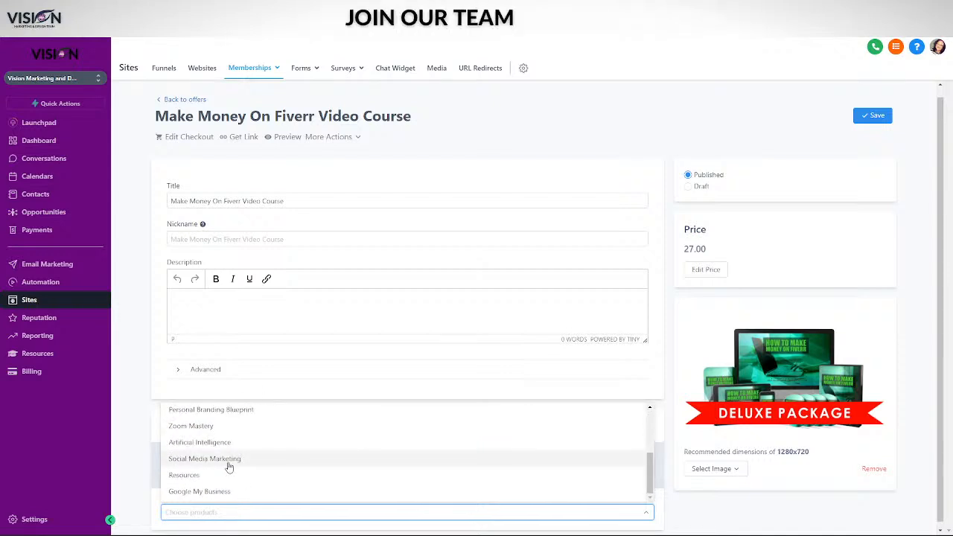
scroll(240, 465, up, 5)
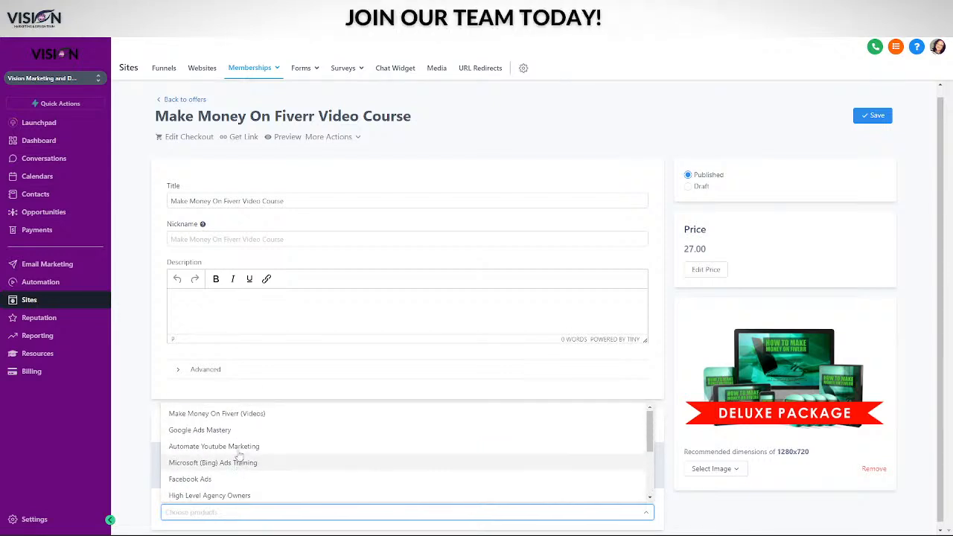
click(121, 207)
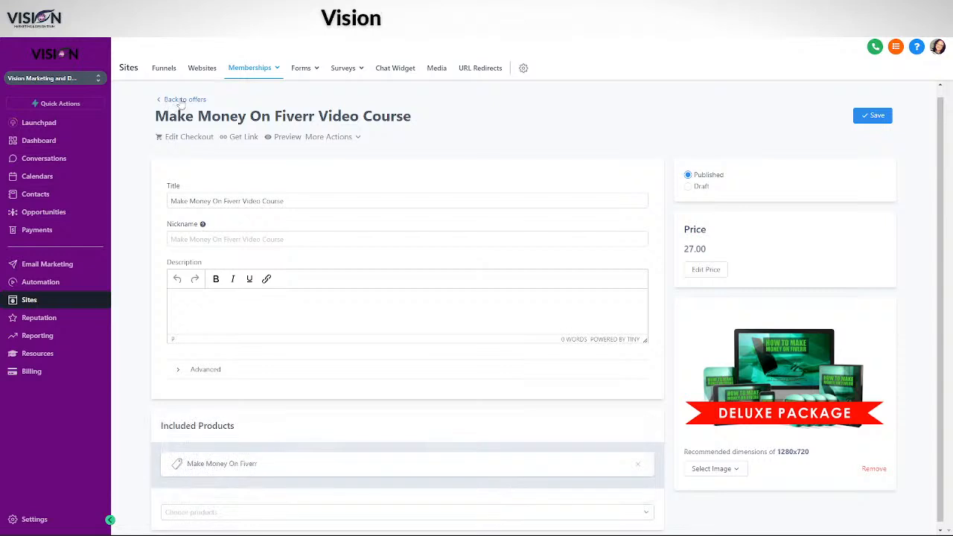
click(177, 100)
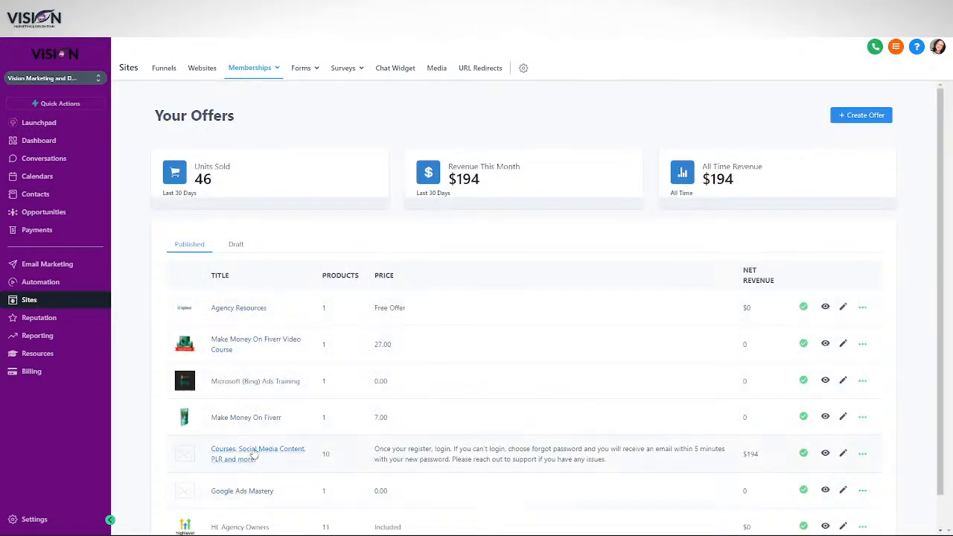
scroll(254, 420, down, 1)
click(254, 383)
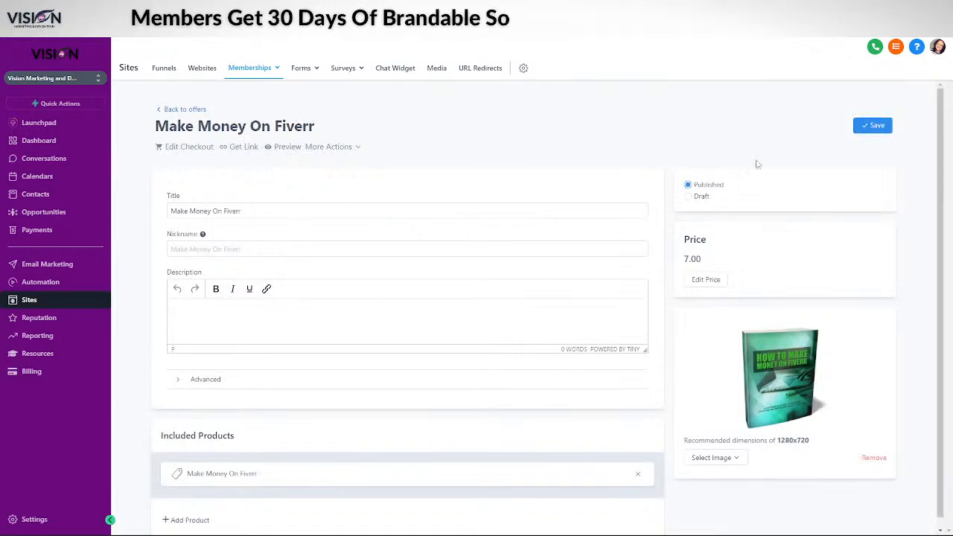
click(178, 109)
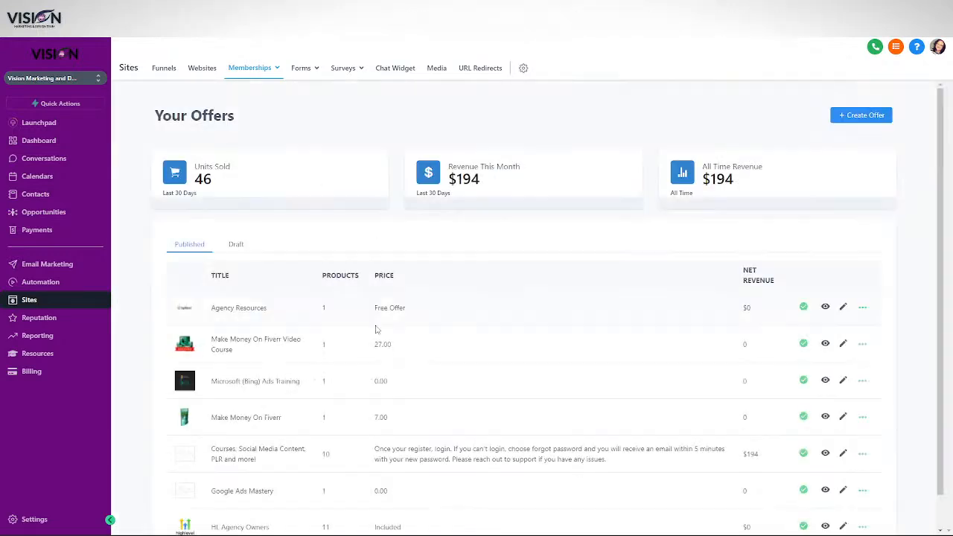
click(225, 347)
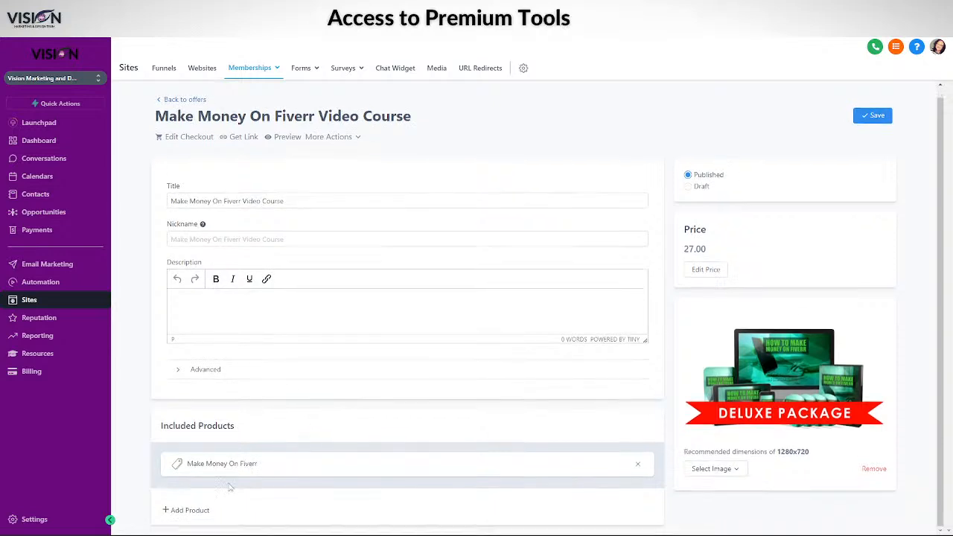
click(187, 510)
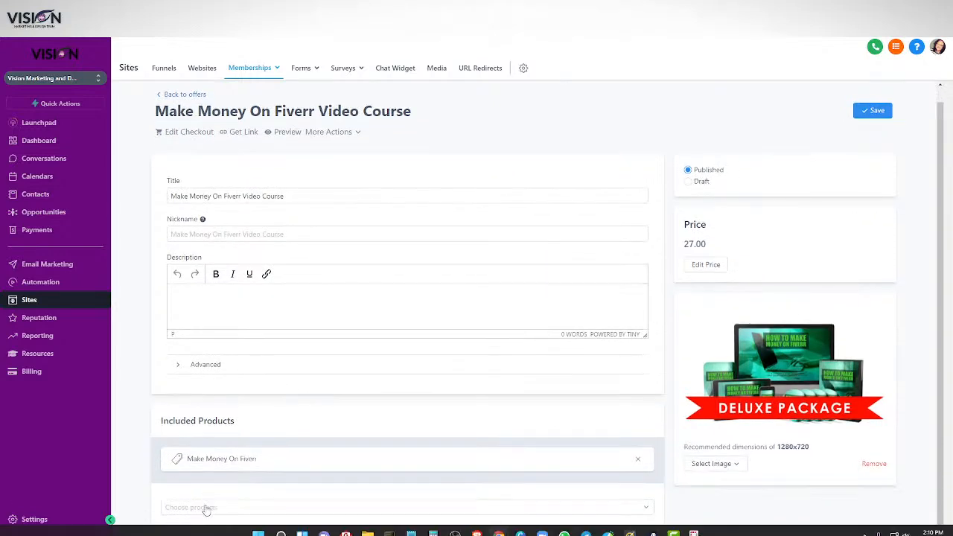
click(205, 507)
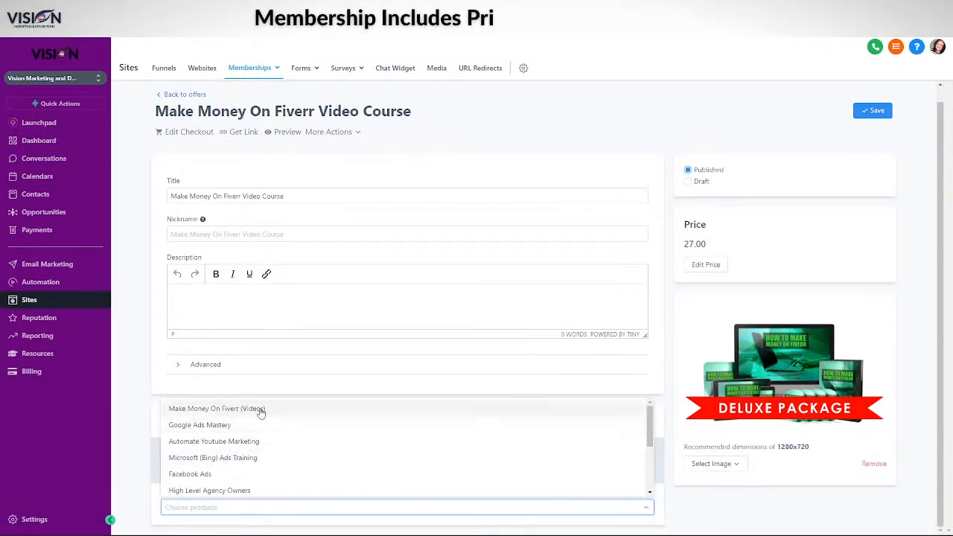
scroll(268, 439, down, 3)
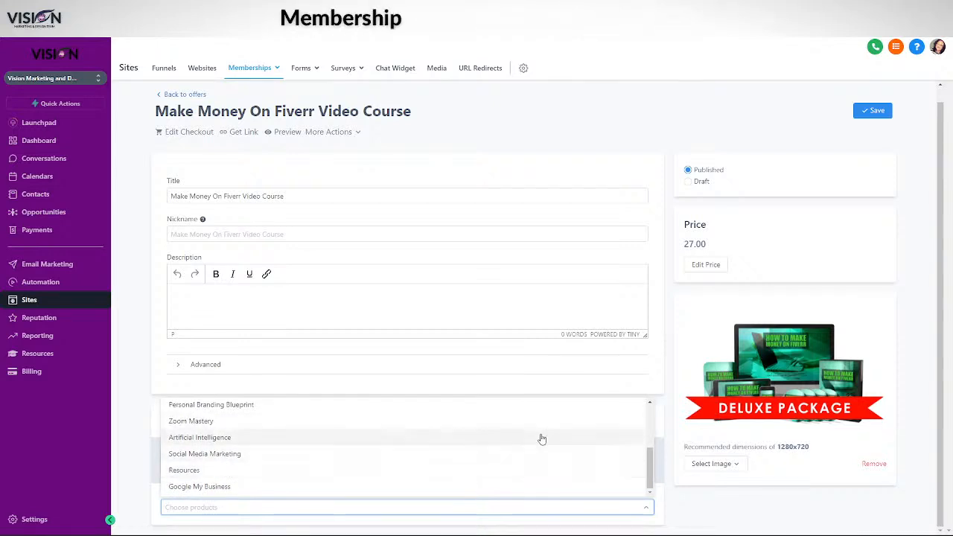
drag(647, 471, 650, 421)
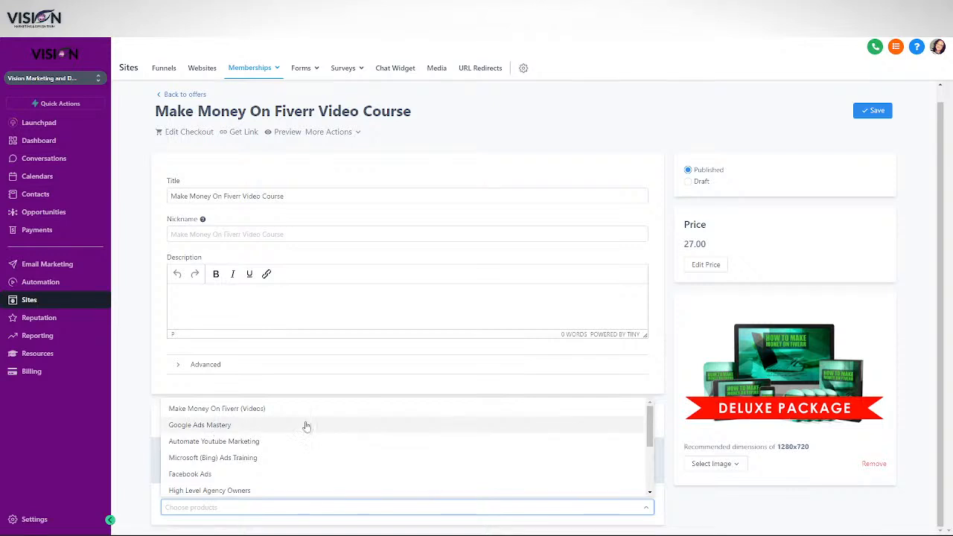
click(140, 357)
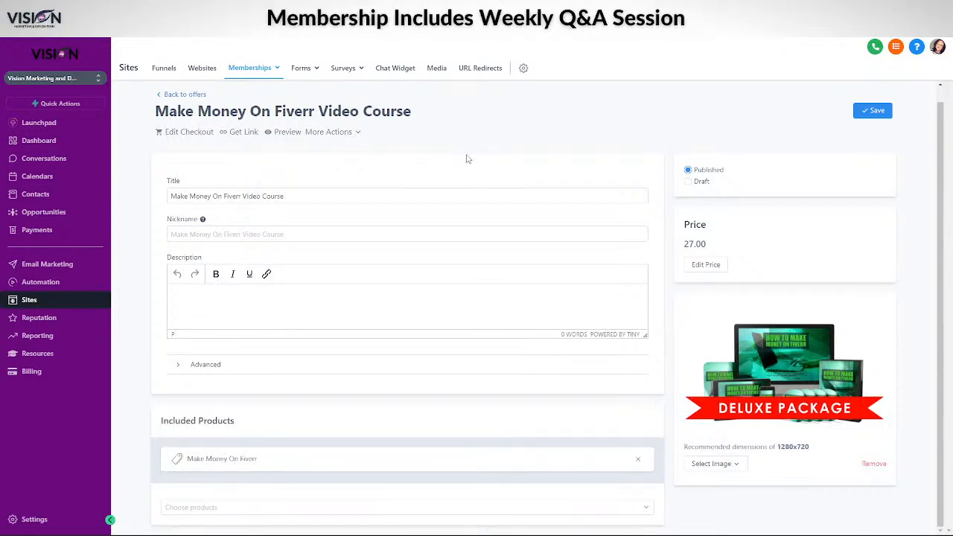
click(173, 95)
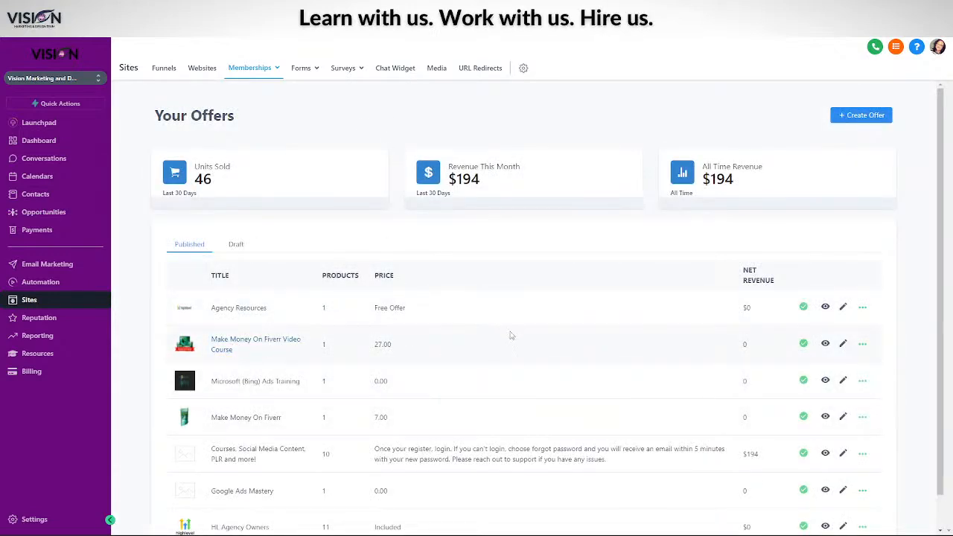
Add Make Money On Fiverr (Videos) to the Video Course offer beside Make Money On Fiverr, and save
click(247, 342)
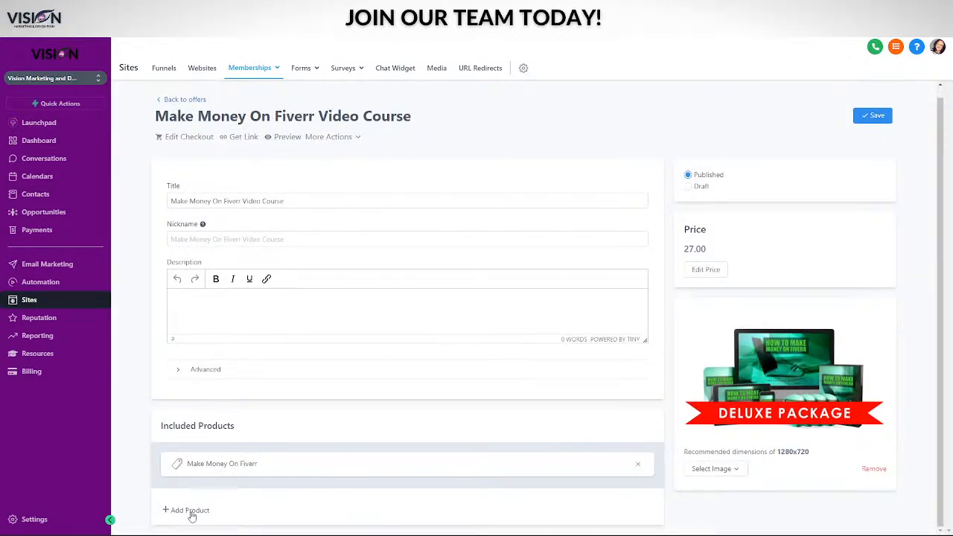
click(190, 510)
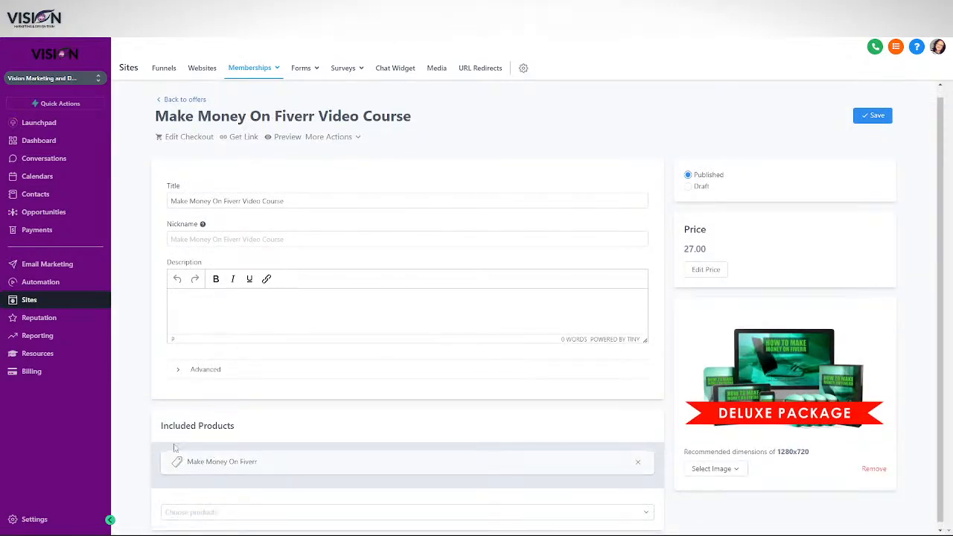
click(200, 514)
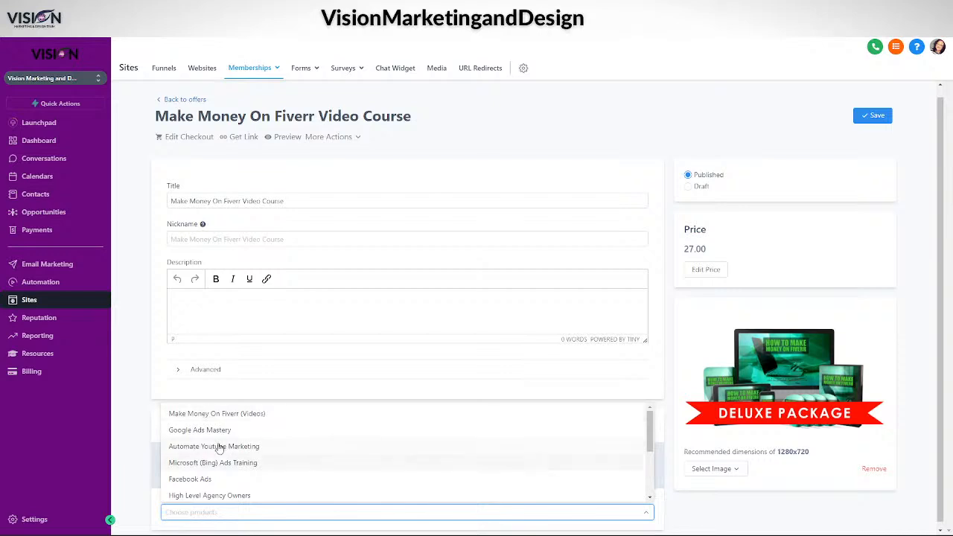
click(195, 413)
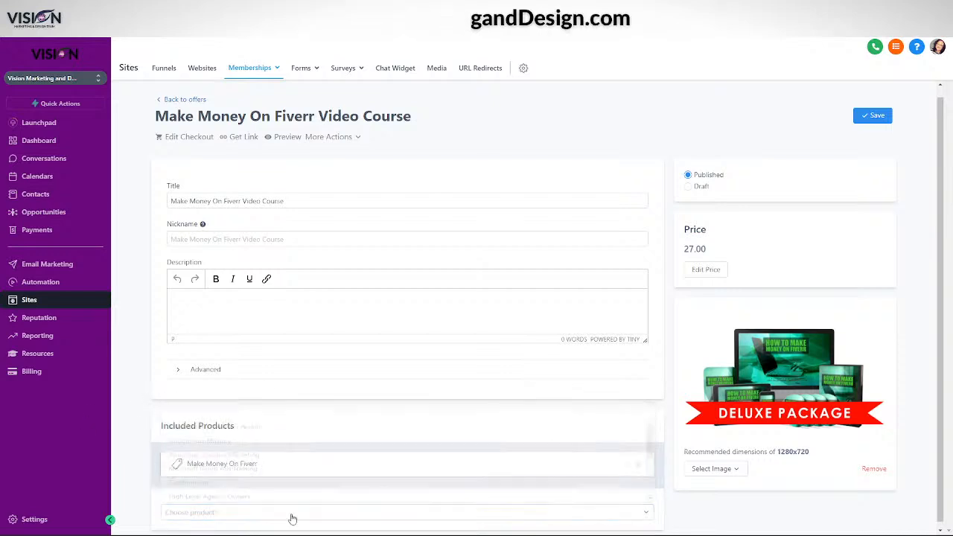
click(223, 511)
click(238, 417)
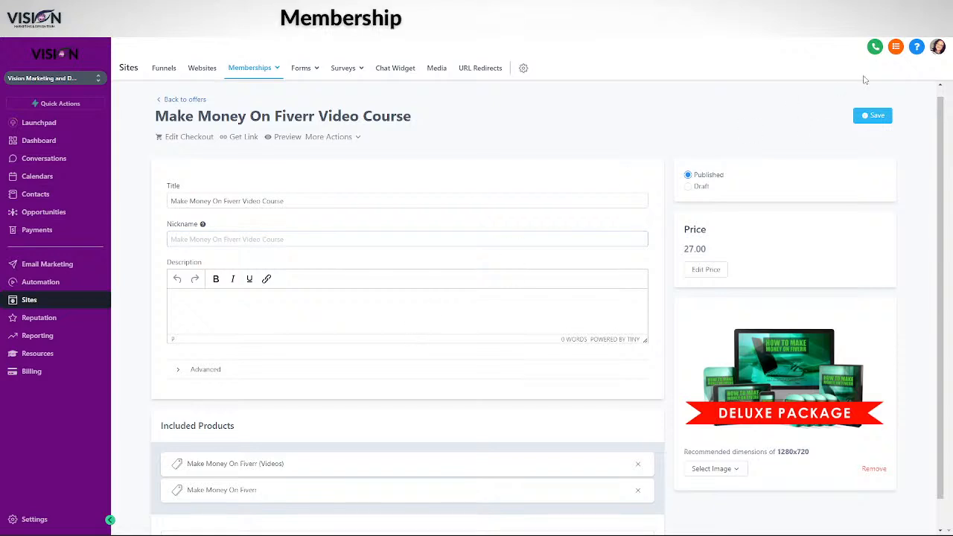
click(857, 115)
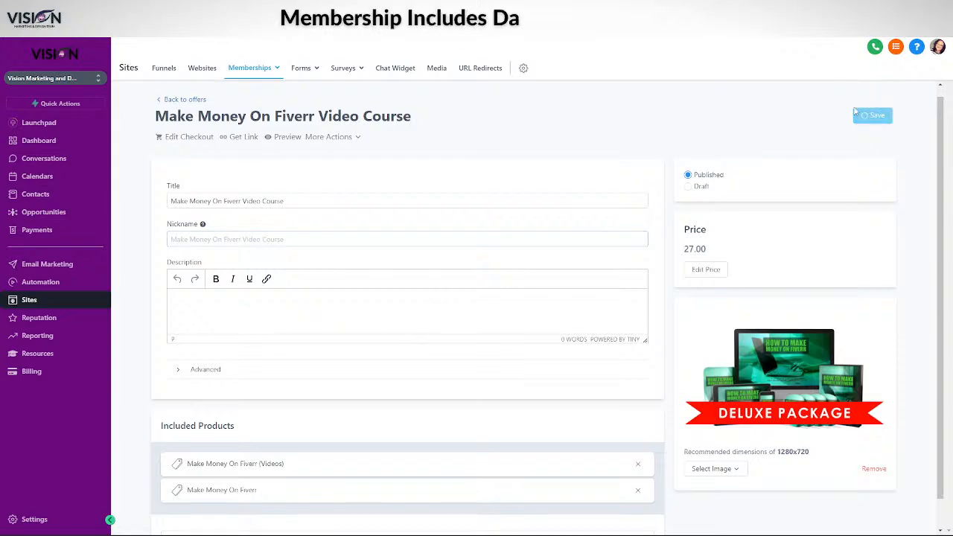
Leave the offers and start a new funnel from the Funnels list
click(180, 102)
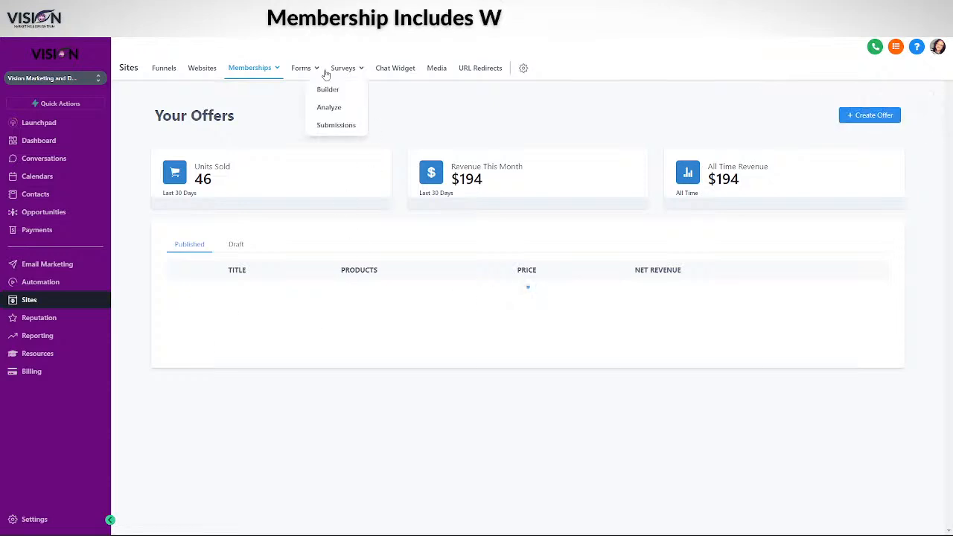
mouse_move(230, 90)
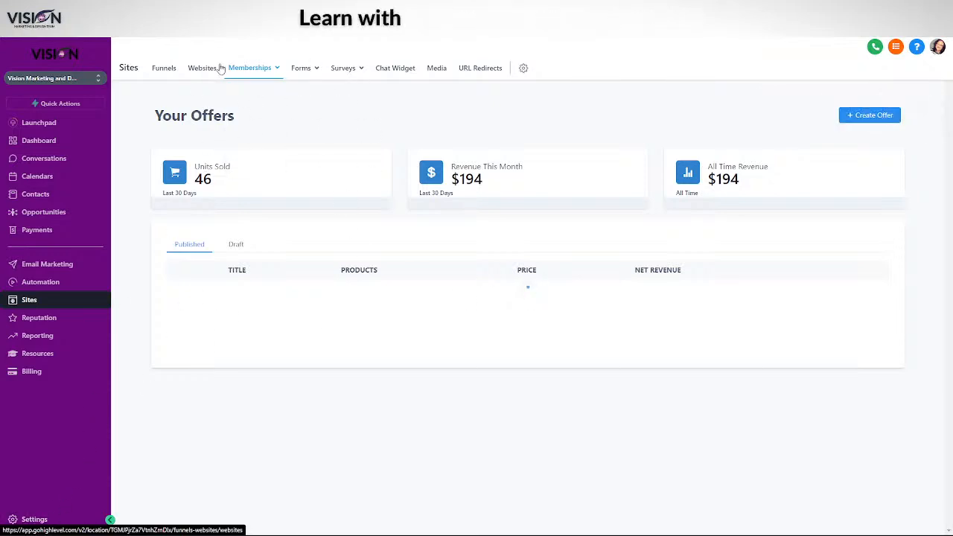
click(165, 69)
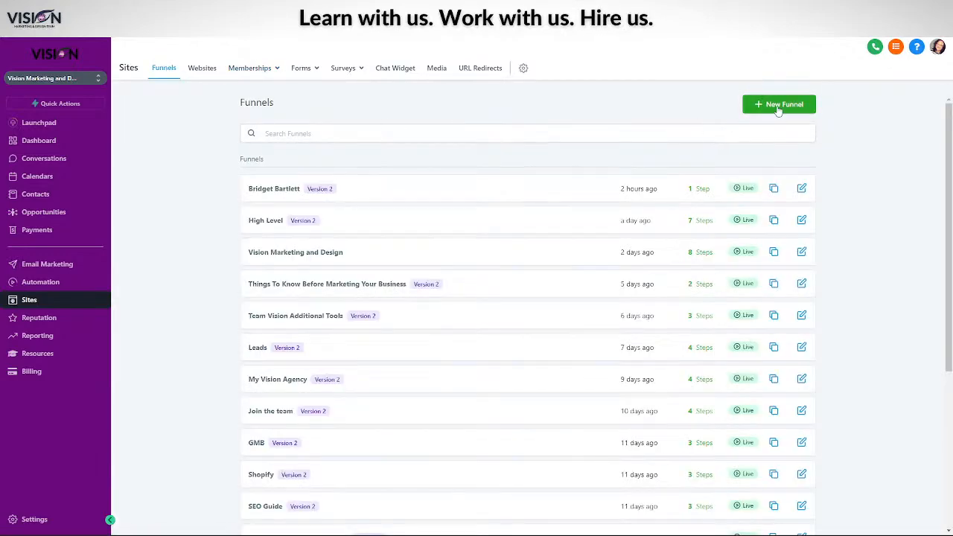
click(779, 105)
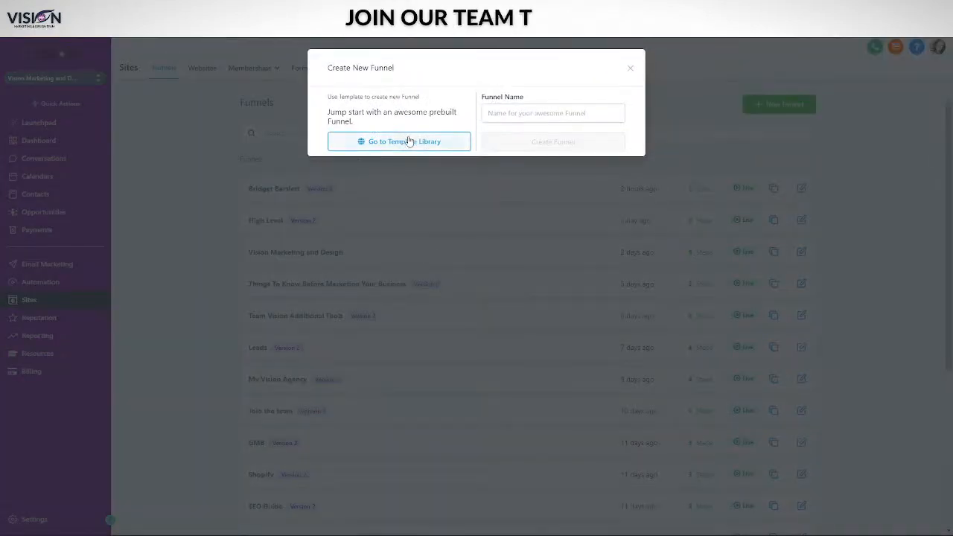
Name the new funnel 'Make Money On Fiverr' and create it
click(545, 114)
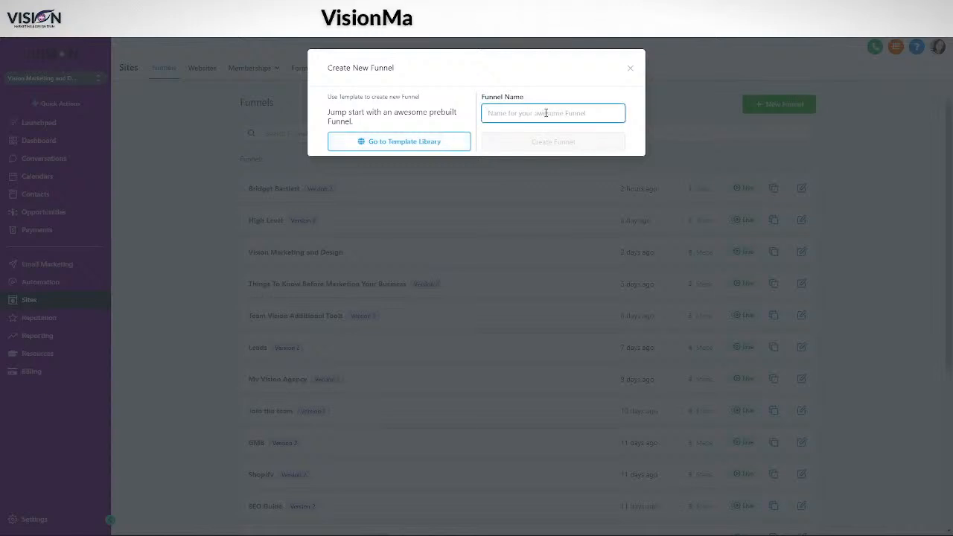
text(Fu)
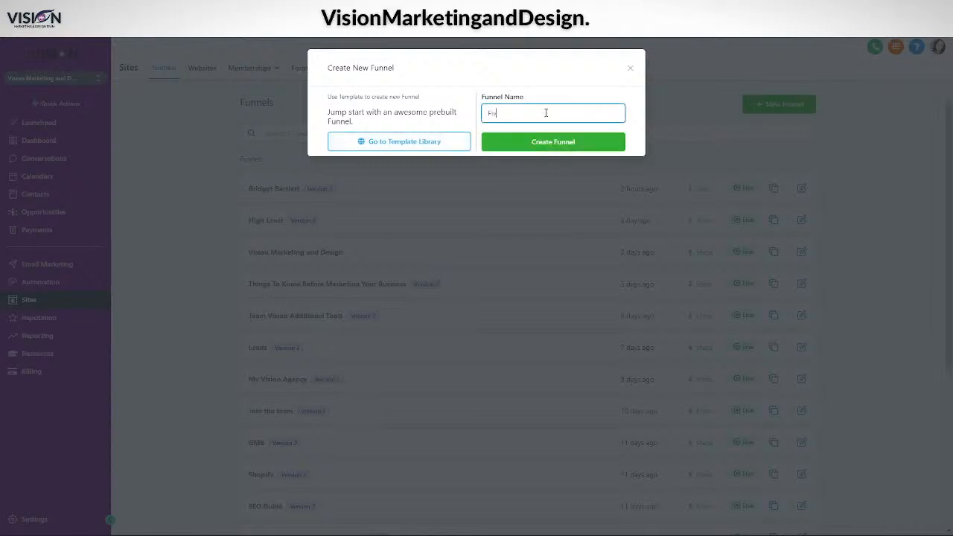
text(verr)
key(BackSpace)
key(BackSpace)
key(BackSpace)
key(BackSpace)
key(BackSpace)
key(BackSpace)
key(BackSpace)
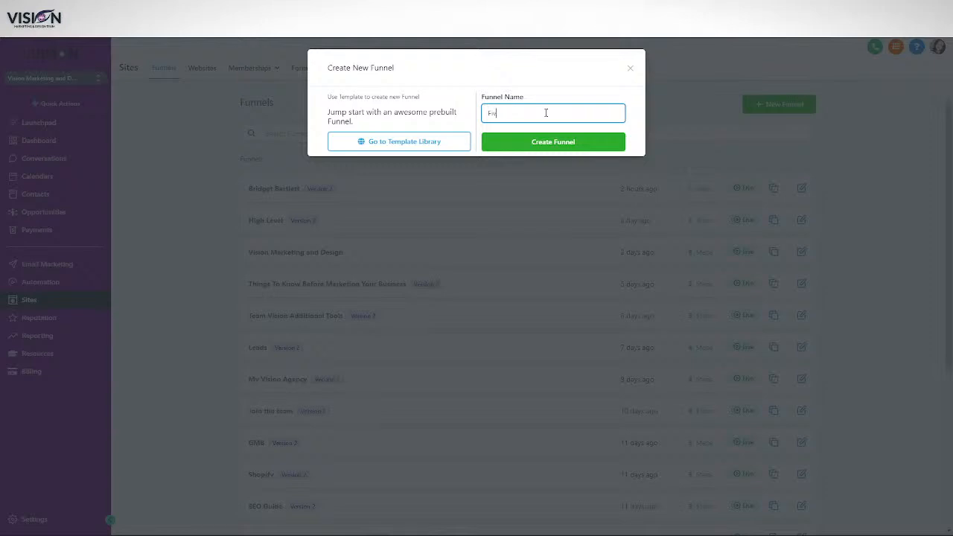
text(Mar)
key(BackSpace)
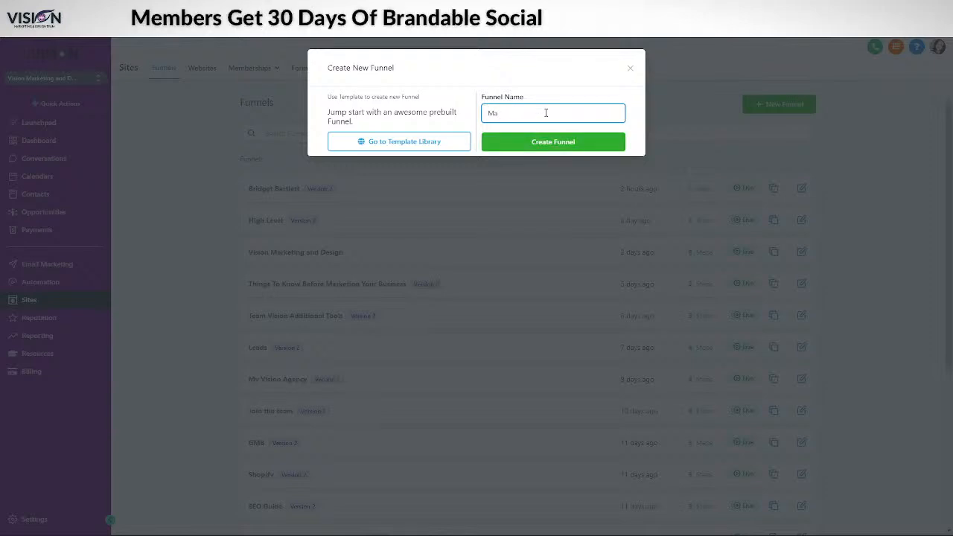
text(ke Me)
text(ney)
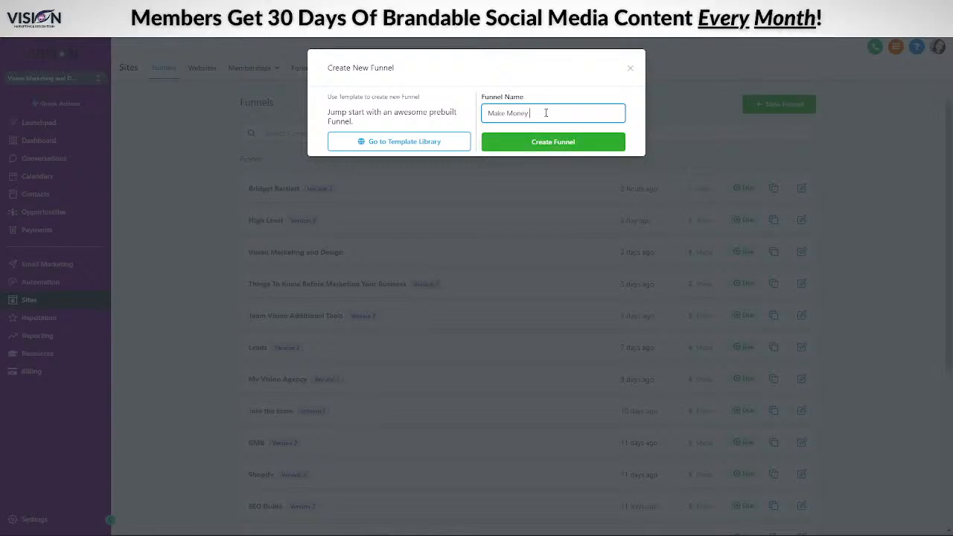
text( On Fiverr)
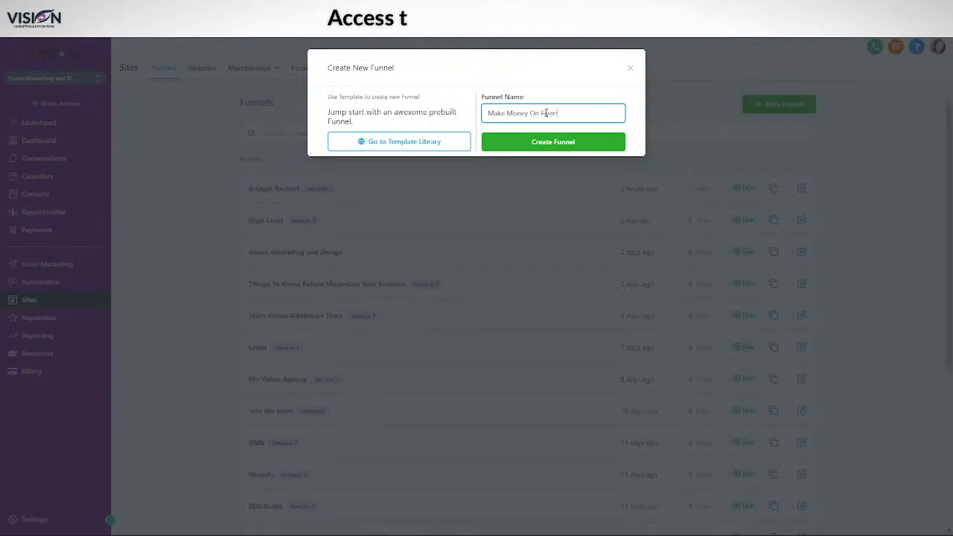
click(549, 148)
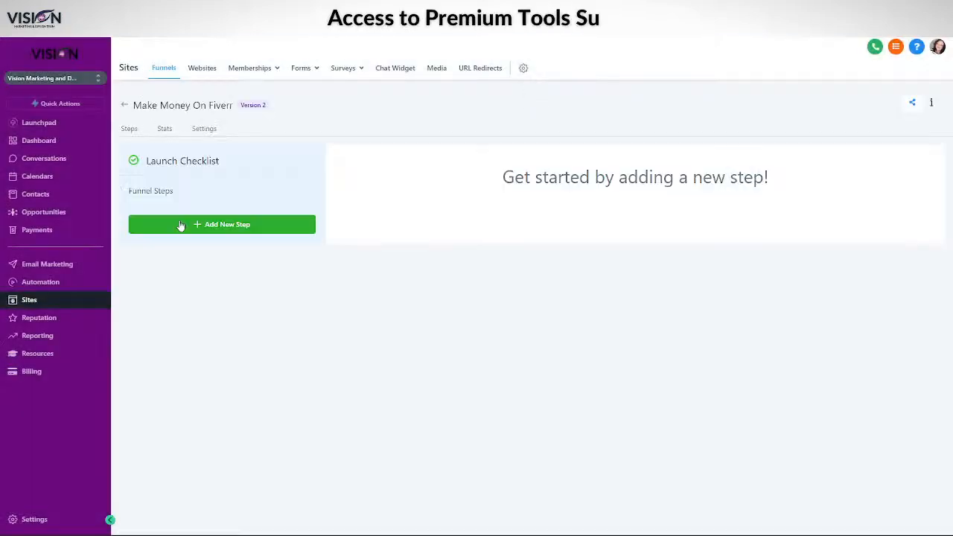
click(221, 224)
Name the new funnel step 'Optin For Free Guide', keep path /optin, and create it
click(350, 113)
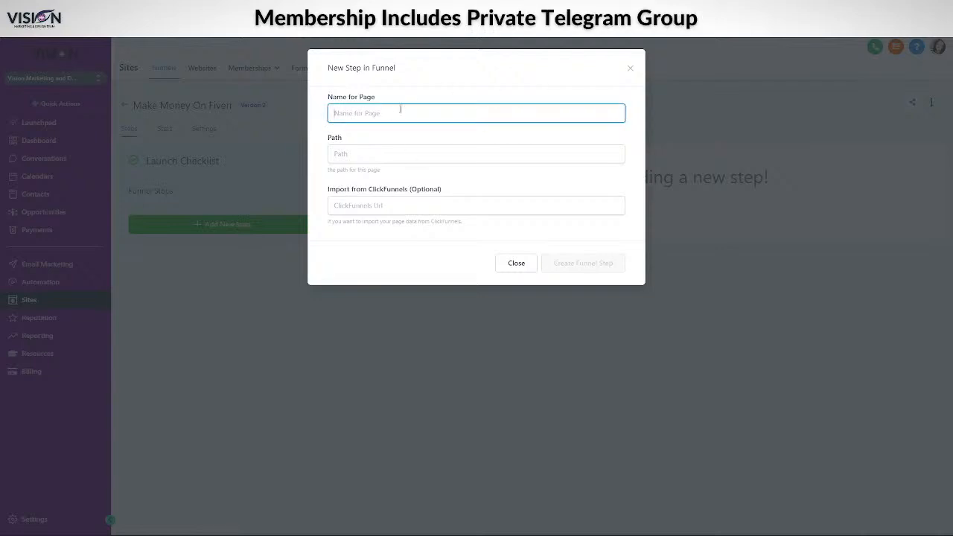
text(Oop)
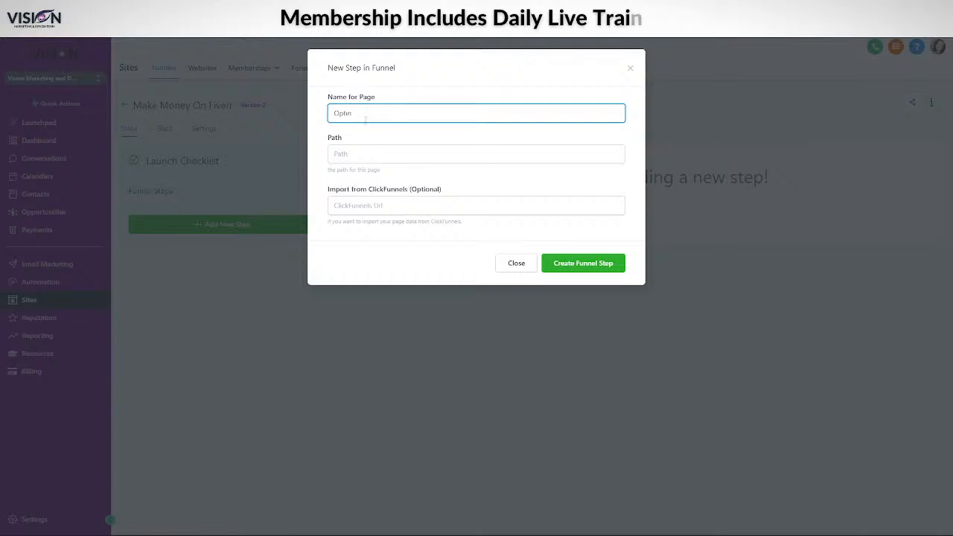
click(357, 147)
text(/optin)
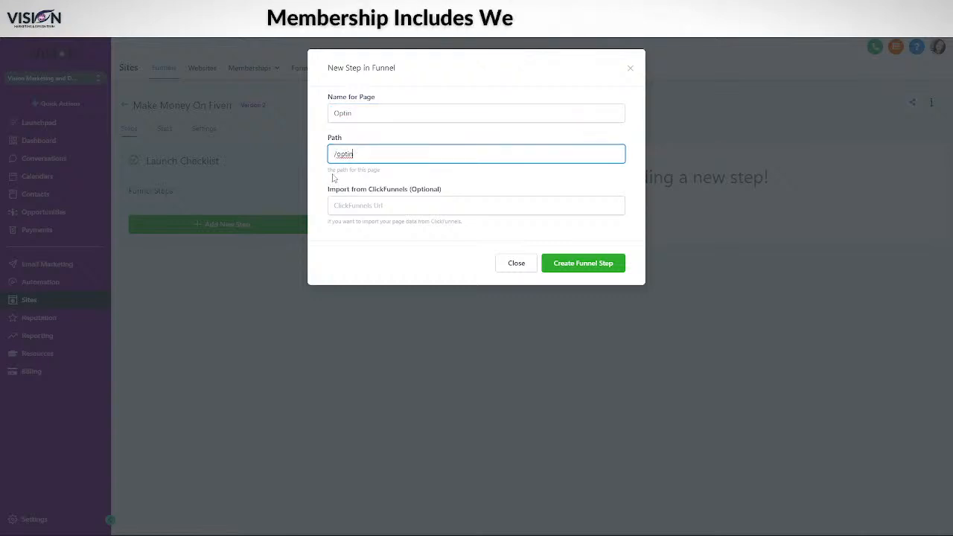
click(378, 117)
text(For fi)
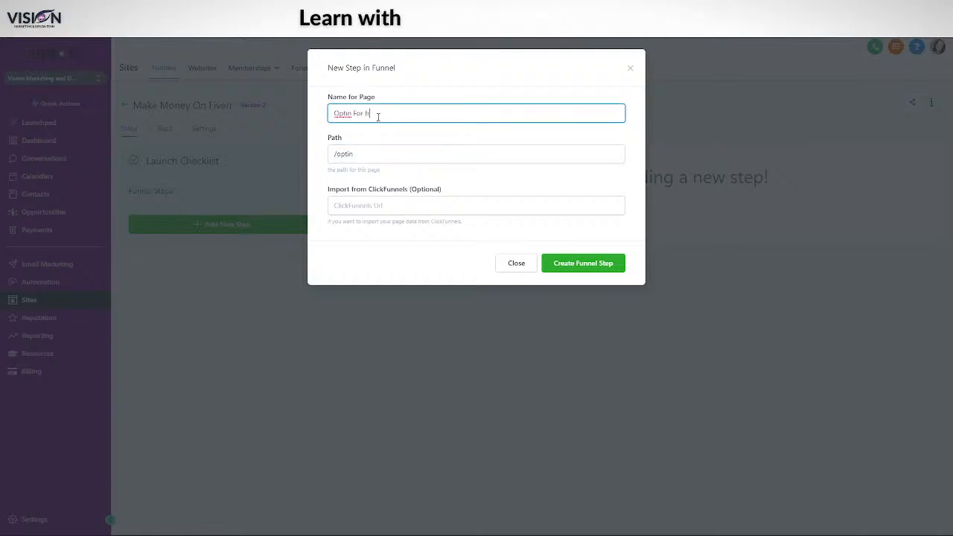
key(BackSpace)
key(BackSpace)
key(BackSpace)
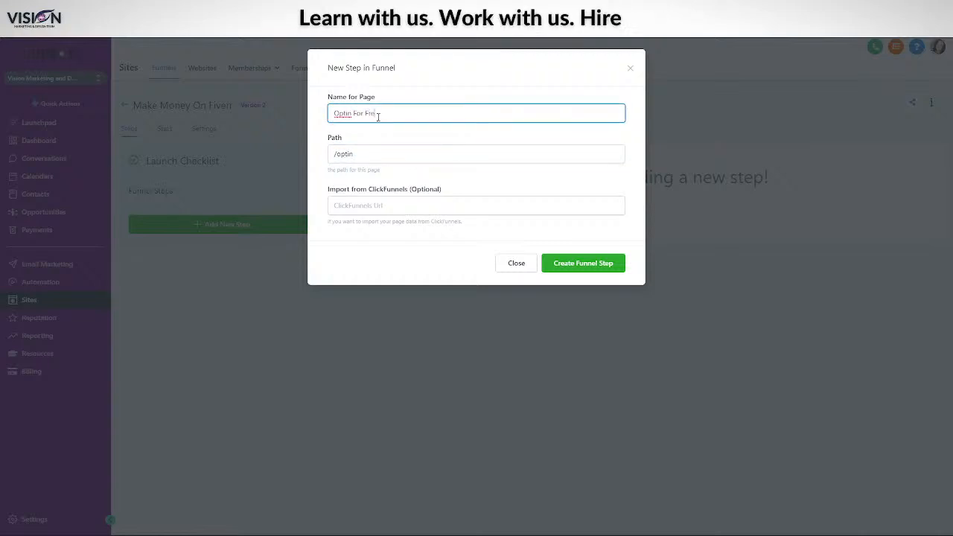
text(Free Guide)
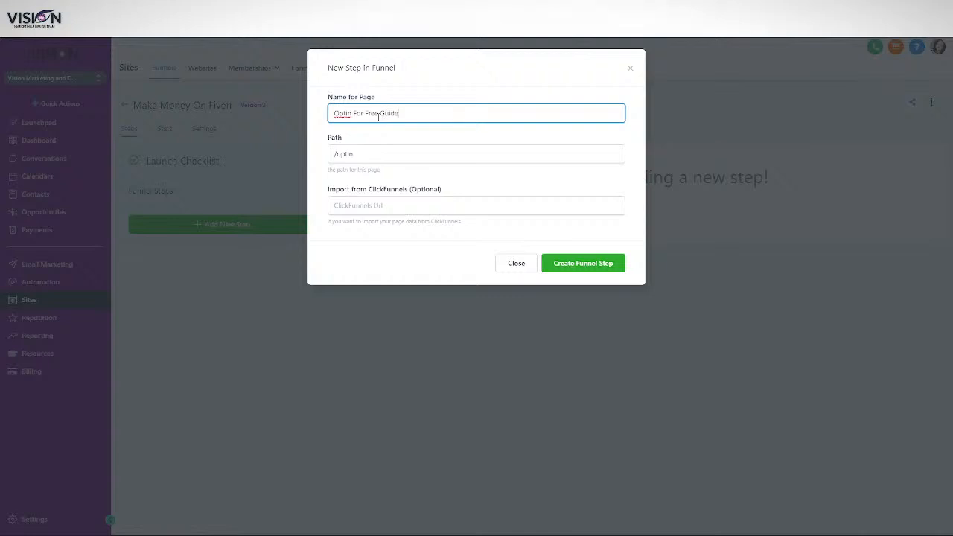
click(358, 154)
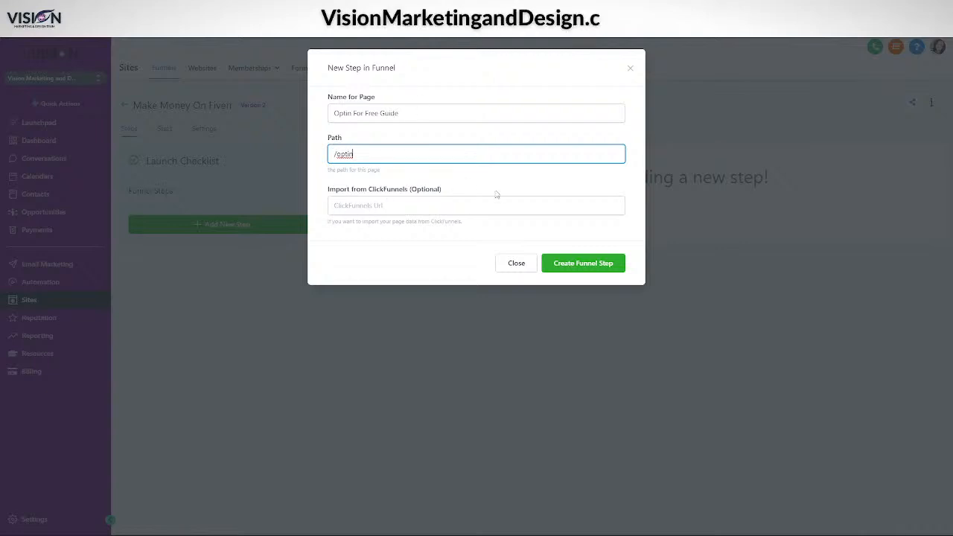
click(406, 206)
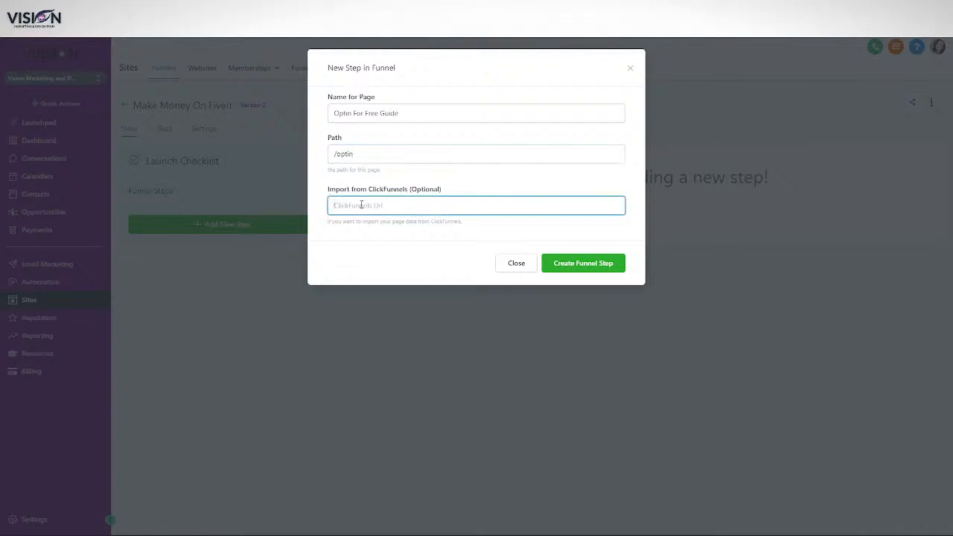
click(586, 265)
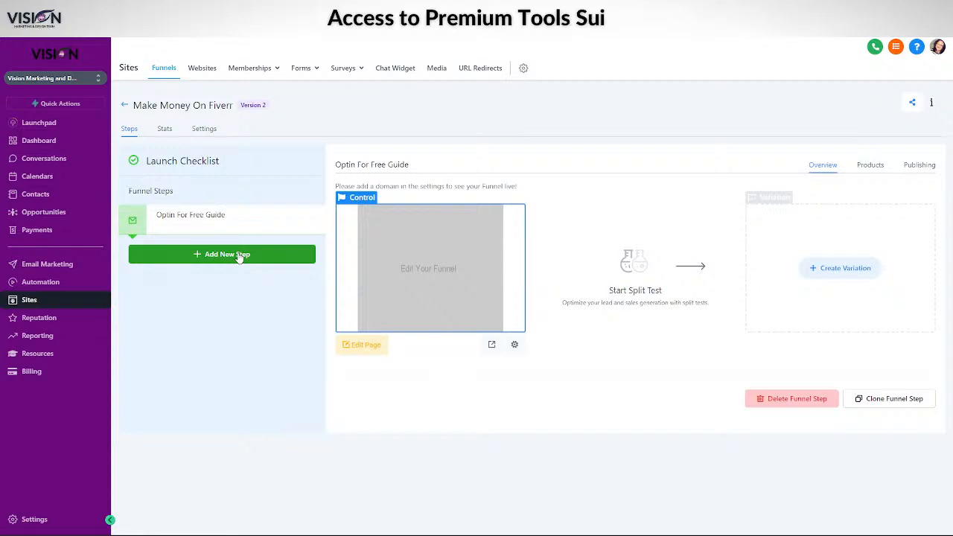
click(238, 255)
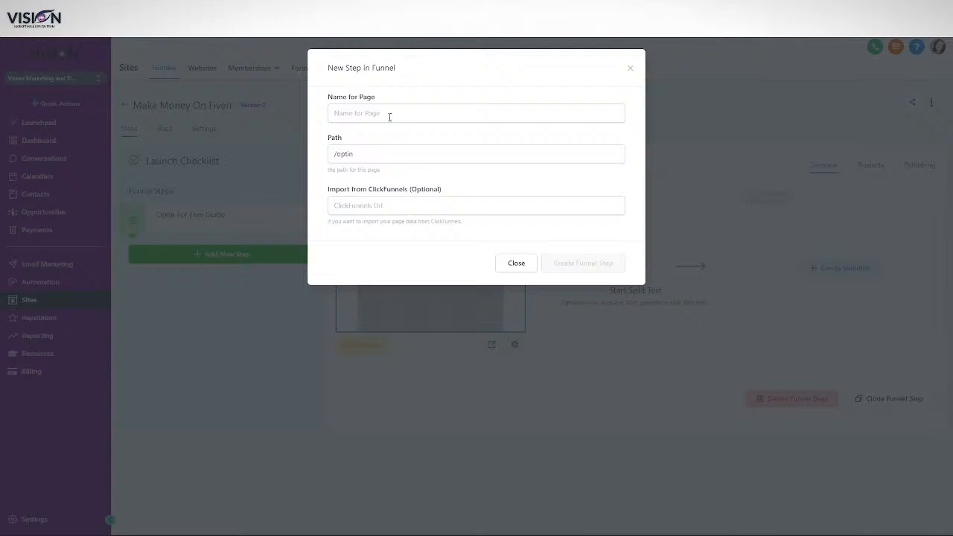
Create a step named 'Ebook Sales / Instructions', replacing the /optin path with /ebook
click(389, 116)
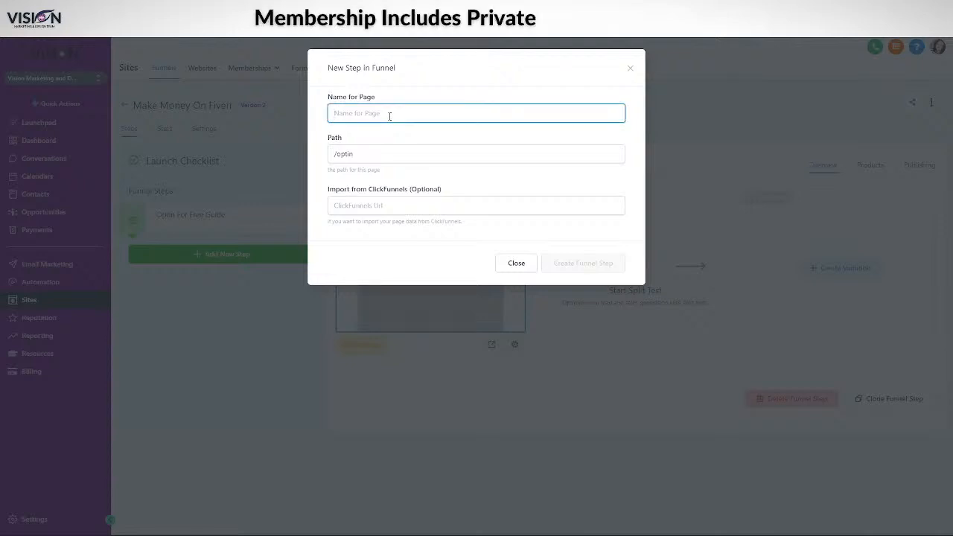
text(fbook)
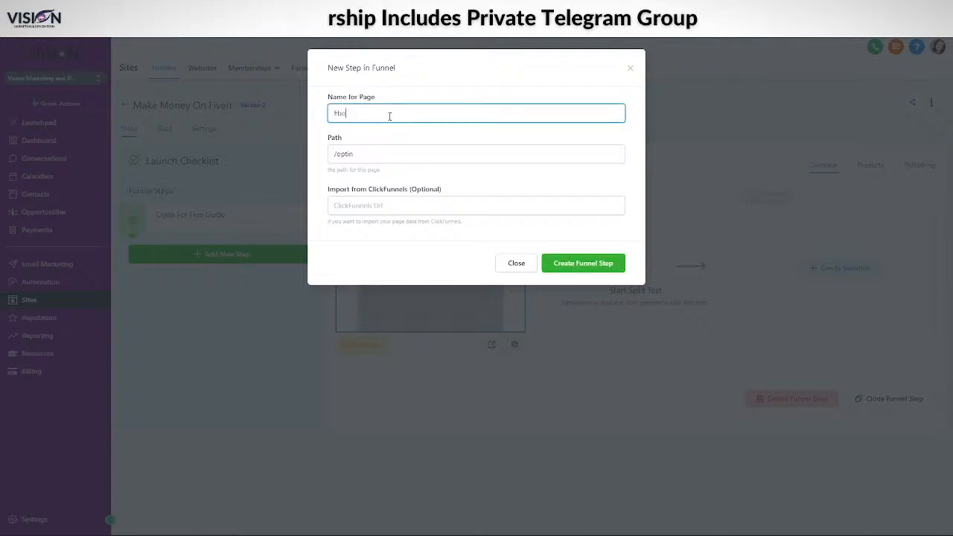
text( Sales /)
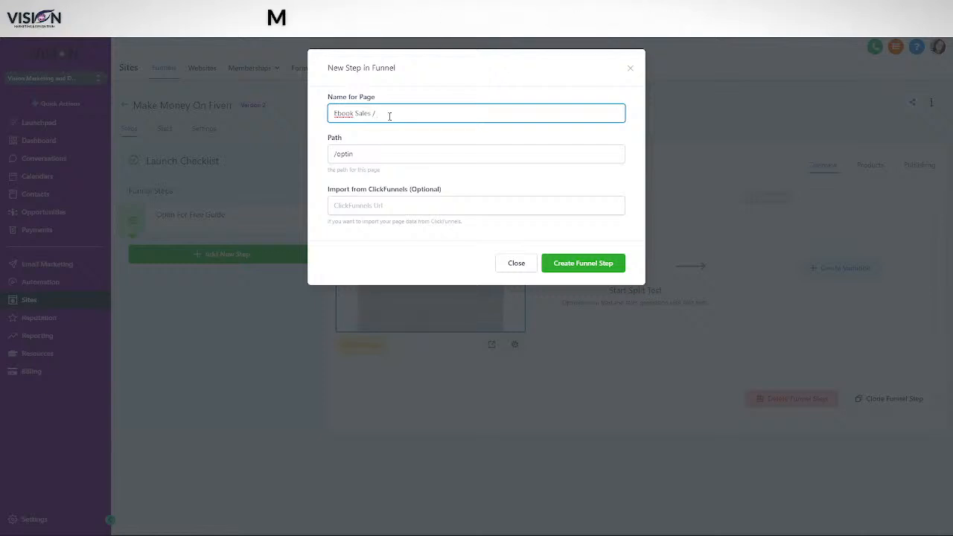
text(IN)
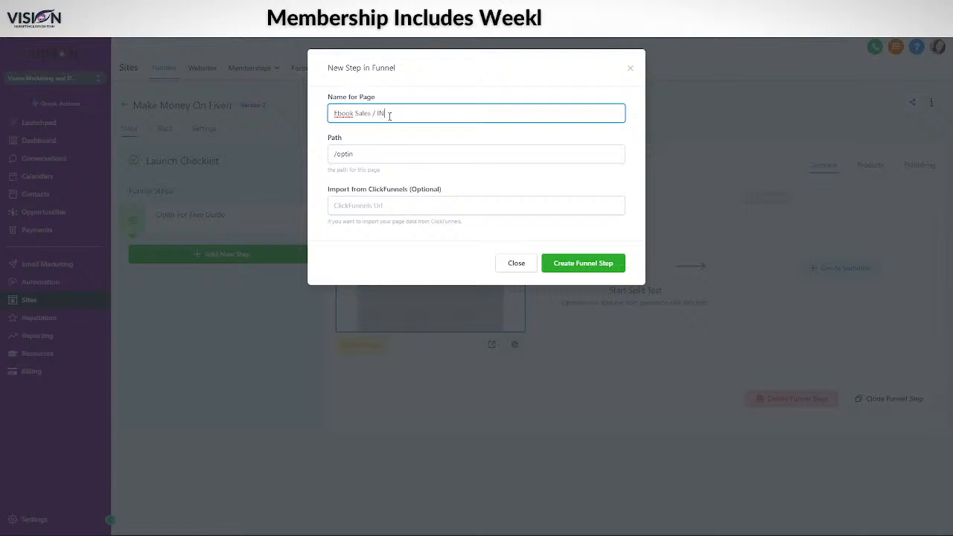
key(BackSpace)
text(ndn)
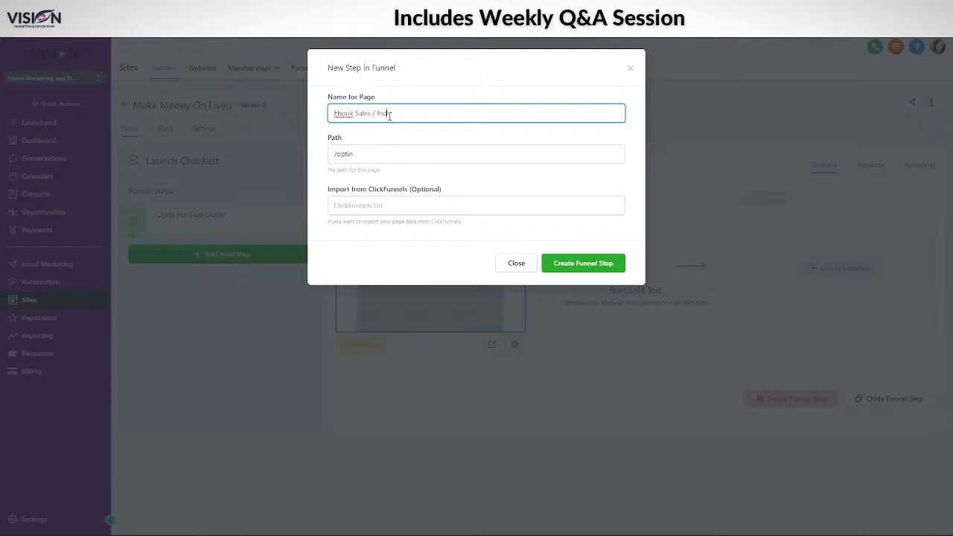
key(BackSpace)
key(BackSpace)
key(BackSpace)
key(BackSpace)
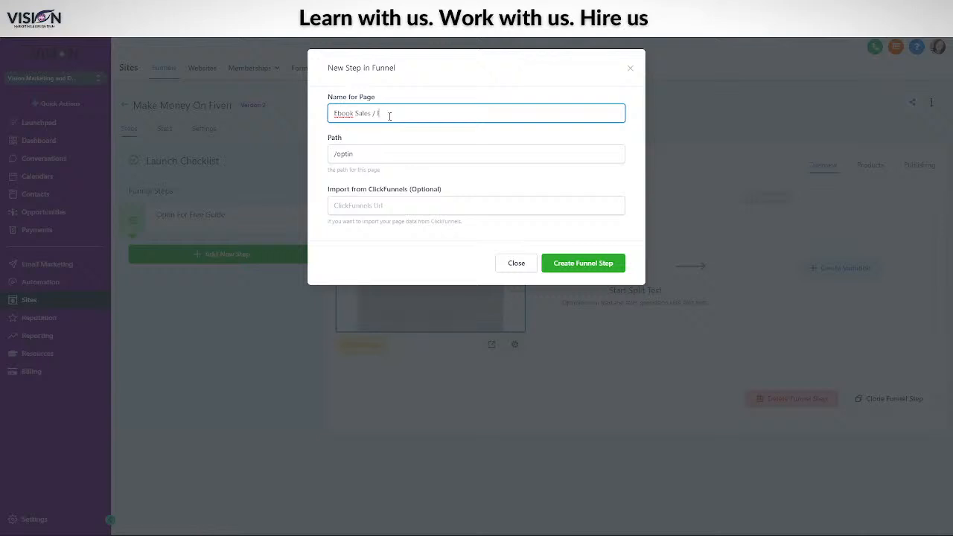
text(Instructions)
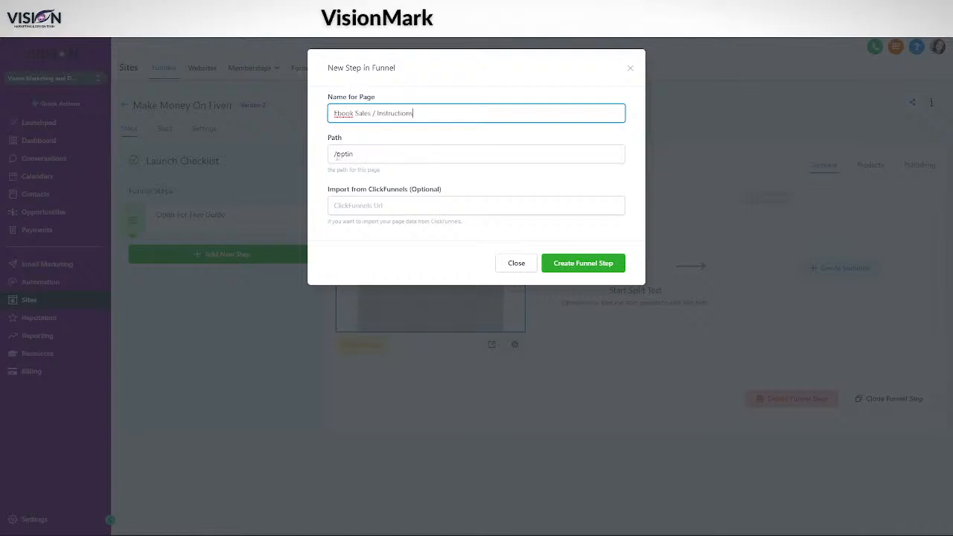
triple_click(363, 152)
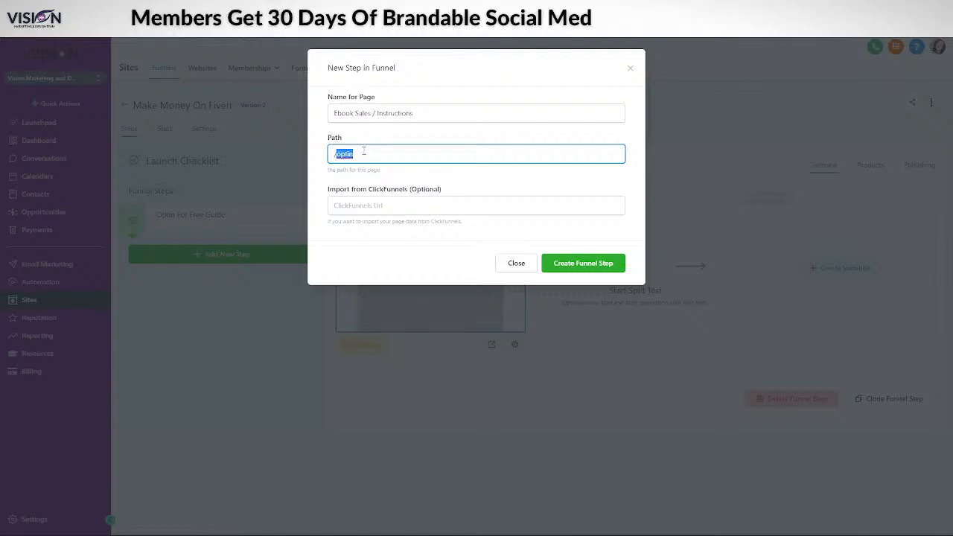
text(/ebook)
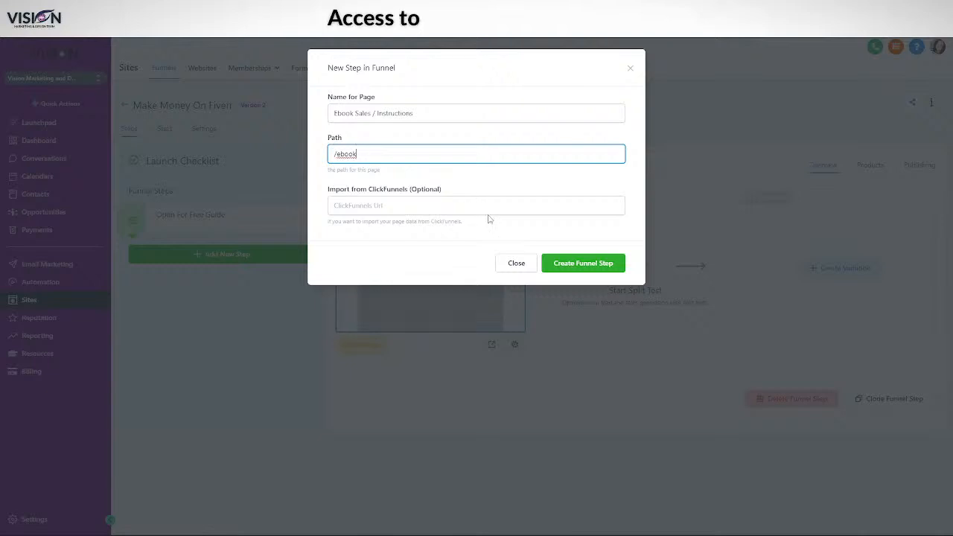
click(570, 265)
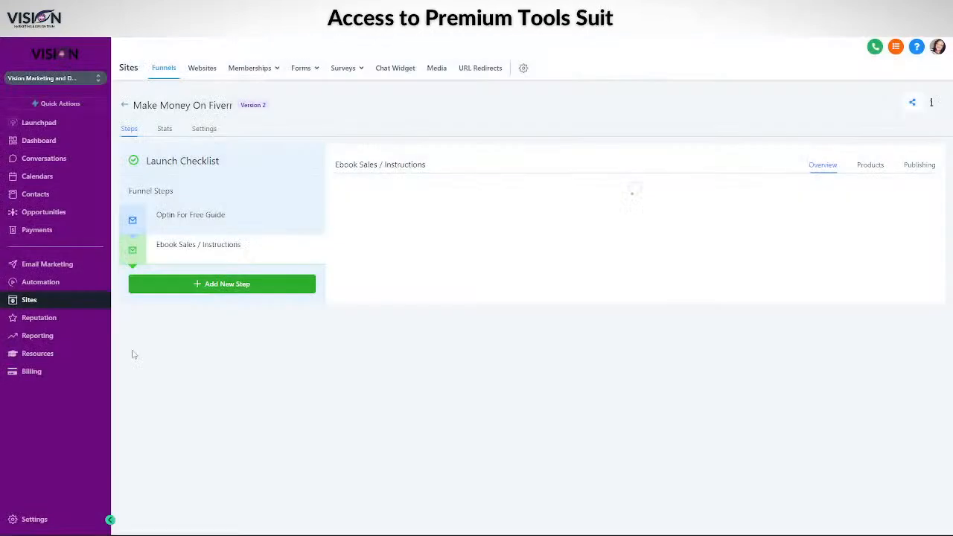
Add a 'Video Sales Page' step, replacing the ebook path with /video
click(228, 284)
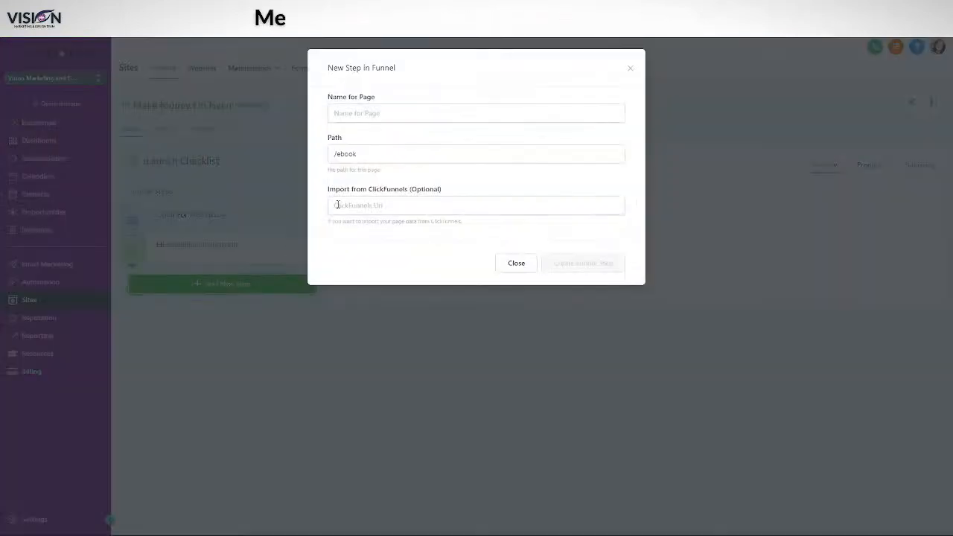
click(372, 113)
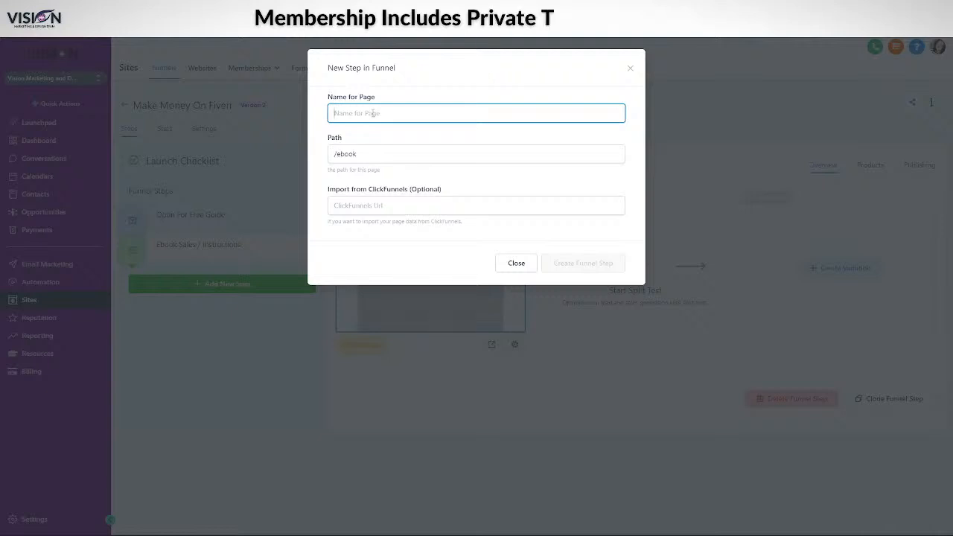
text(V)
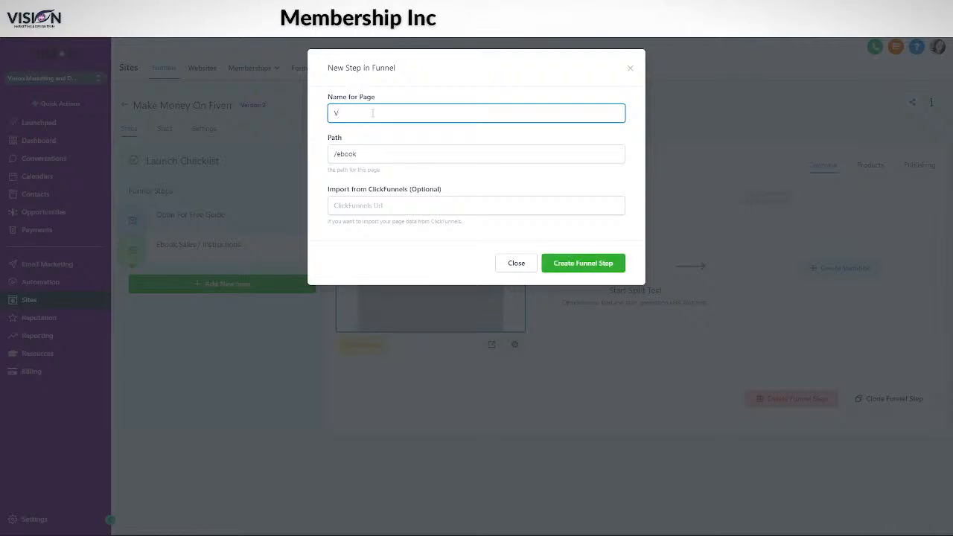
text(ideo Sales Page)
drag(336, 156, 387, 147)
text(video)
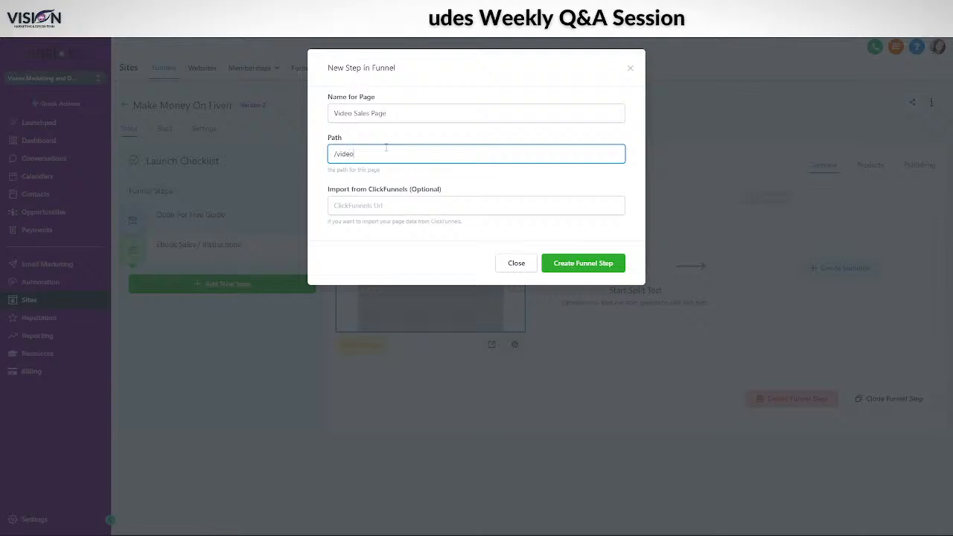
click(590, 267)
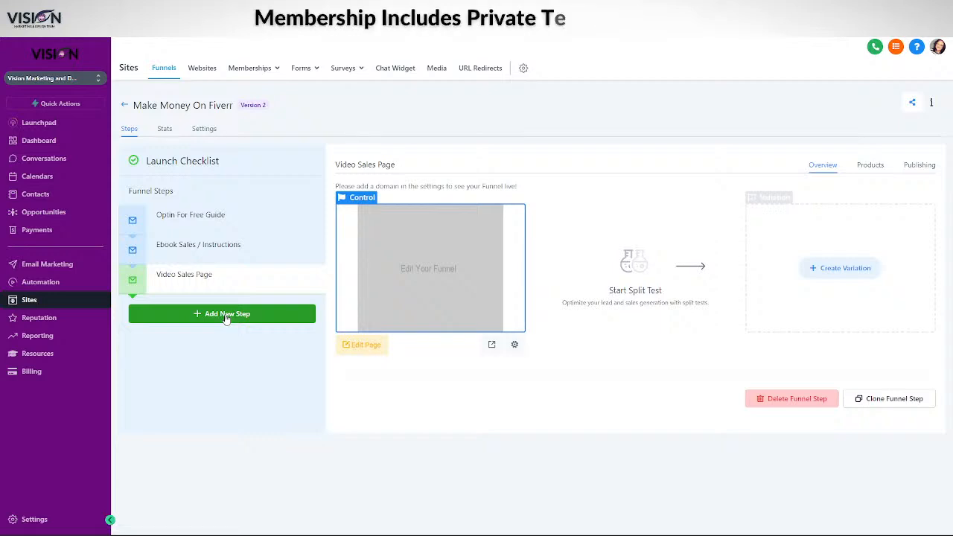
mouse_move(246, 65)
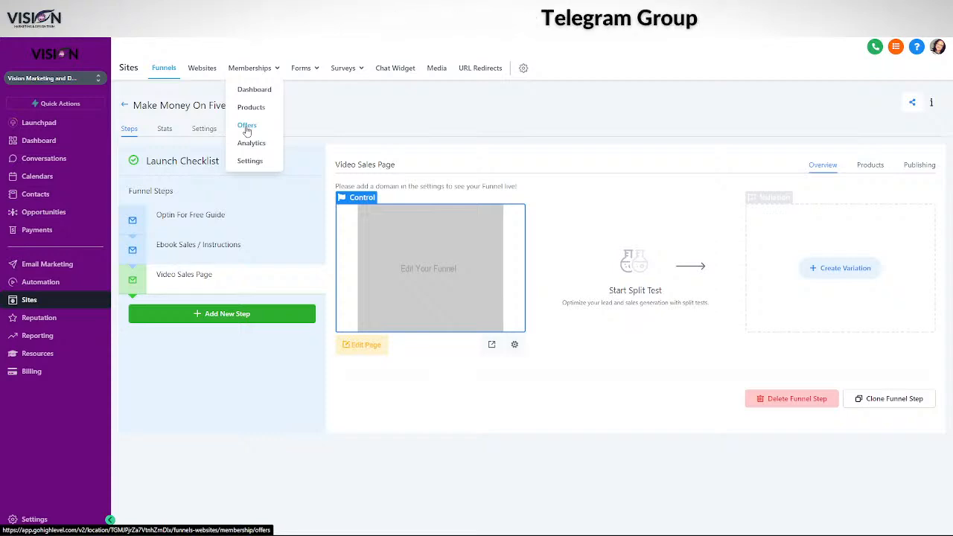
Start a new step named 'Thank you page Deliver Lead Magnet give access'
click(224, 322)
click(382, 115)
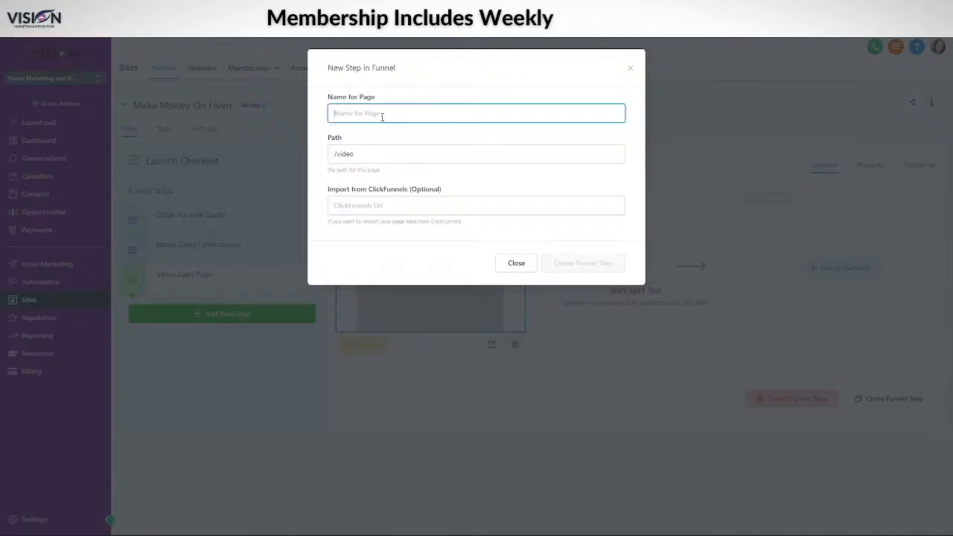
text(O)
key(BackSpace)
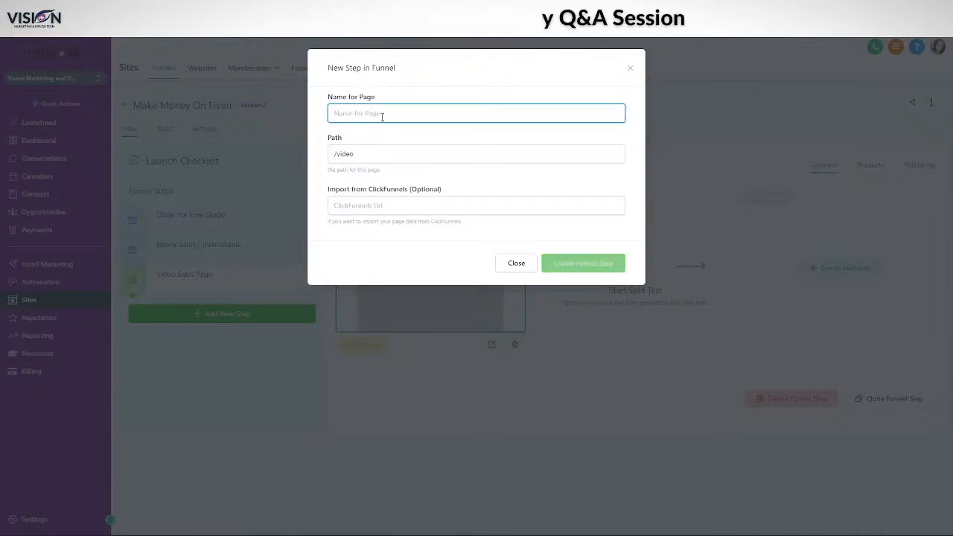
text(Thank you)
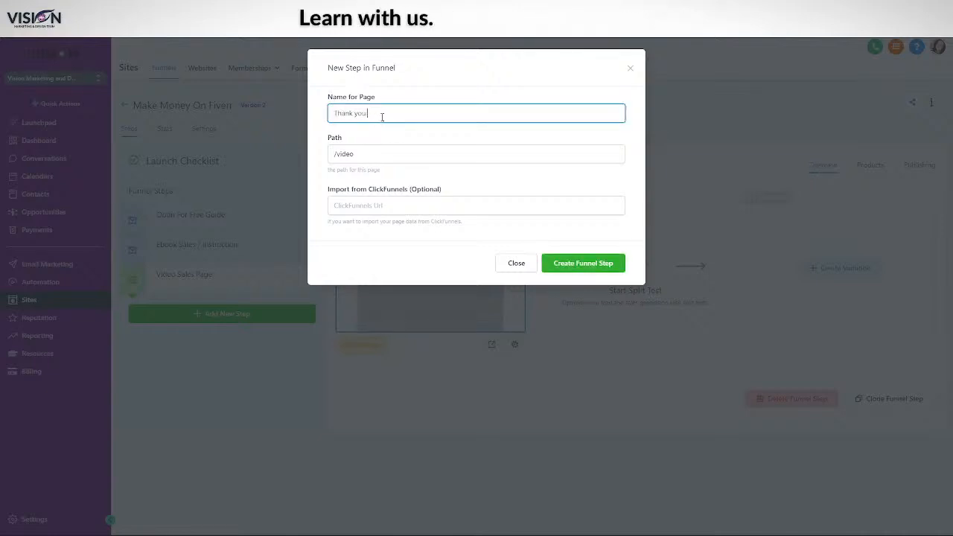
text( page)
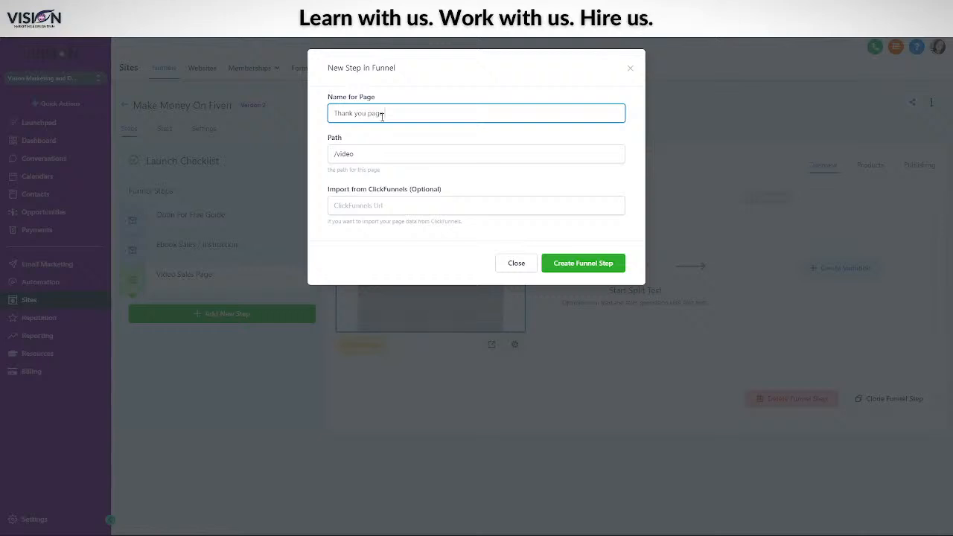
text( Deliver )
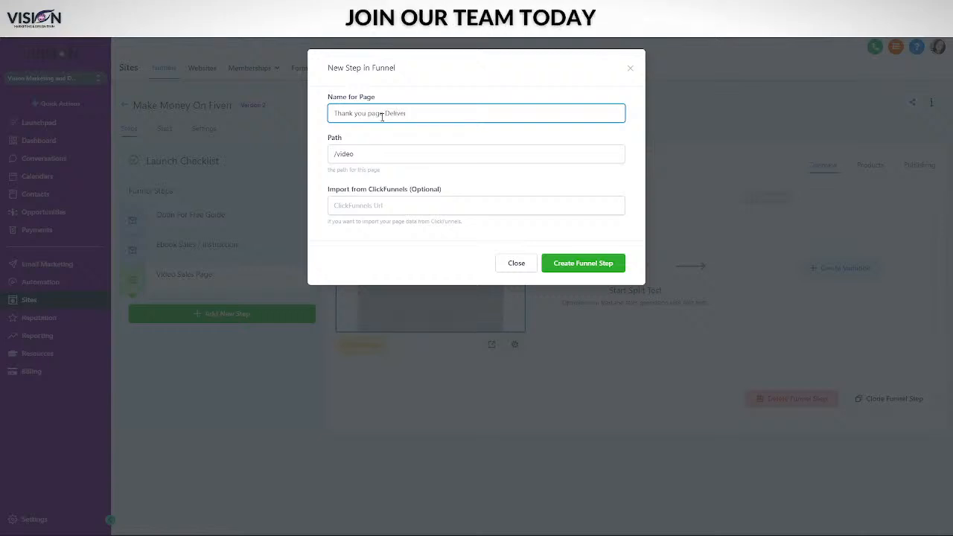
text(Lead Magn)
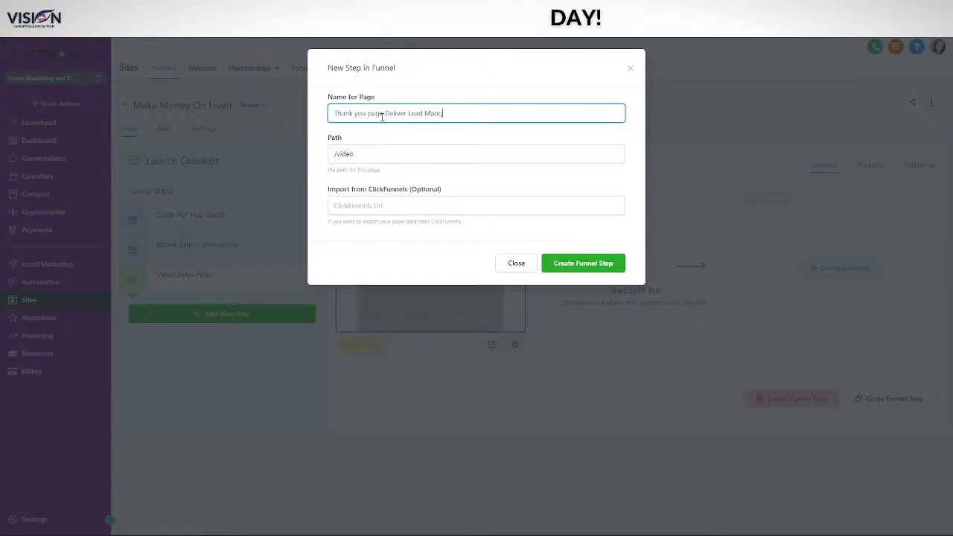
text(et)
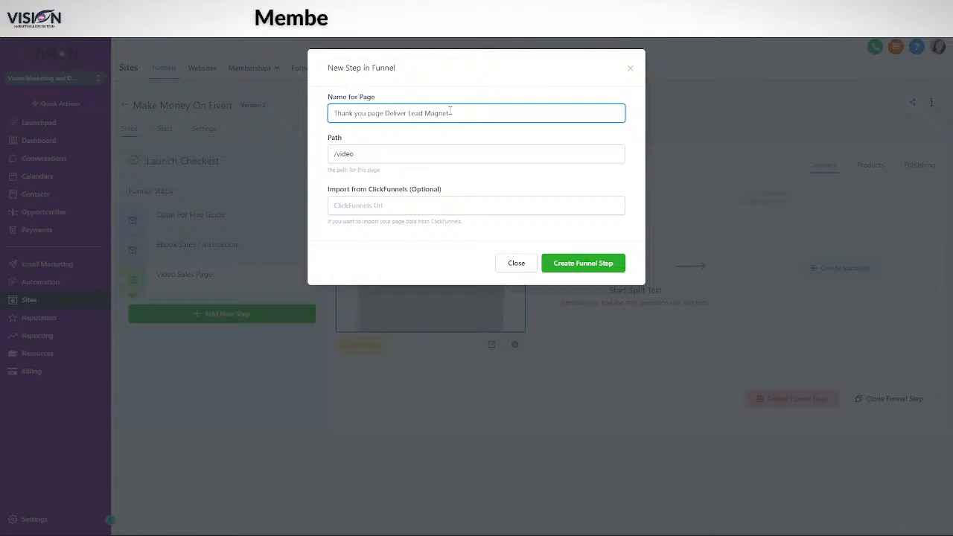
text(-give access)
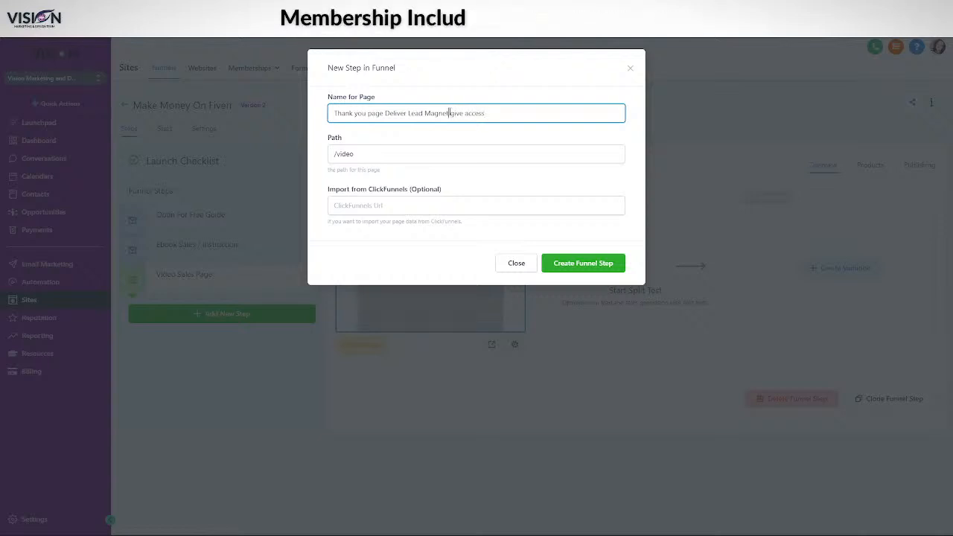
Set its path to /thankyou, create it, then show the Ebook Sales / Instructions step's products
click(335, 154)
drag(335, 154, 367, 155)
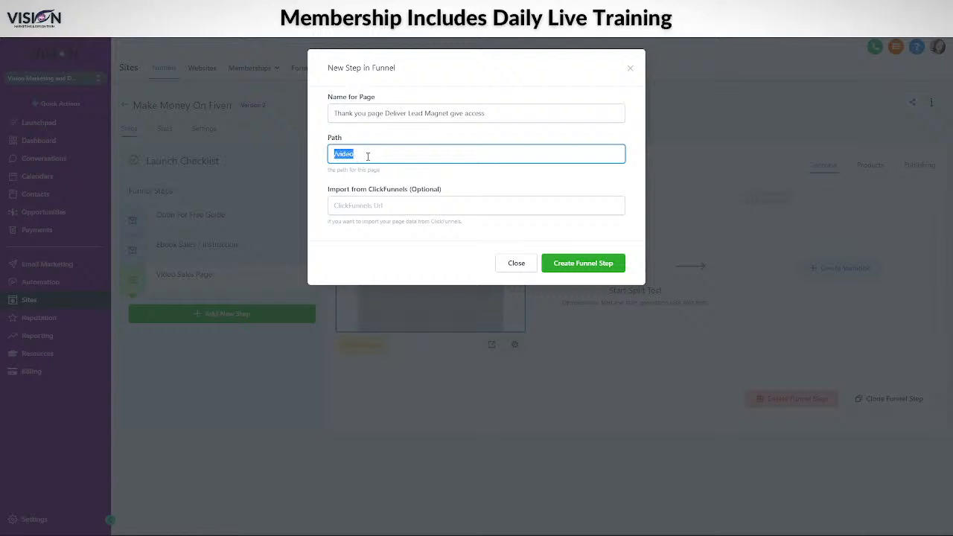
text(/thank)
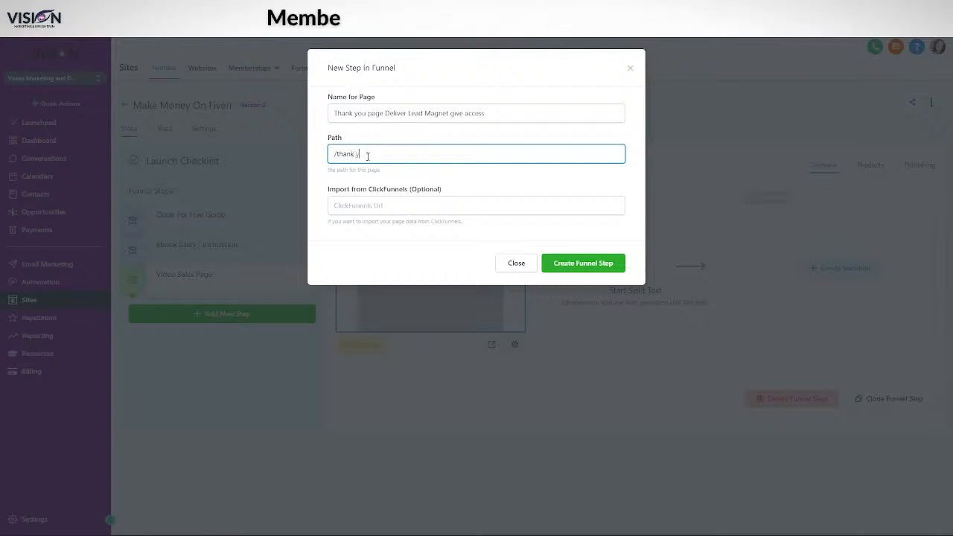
text(you)
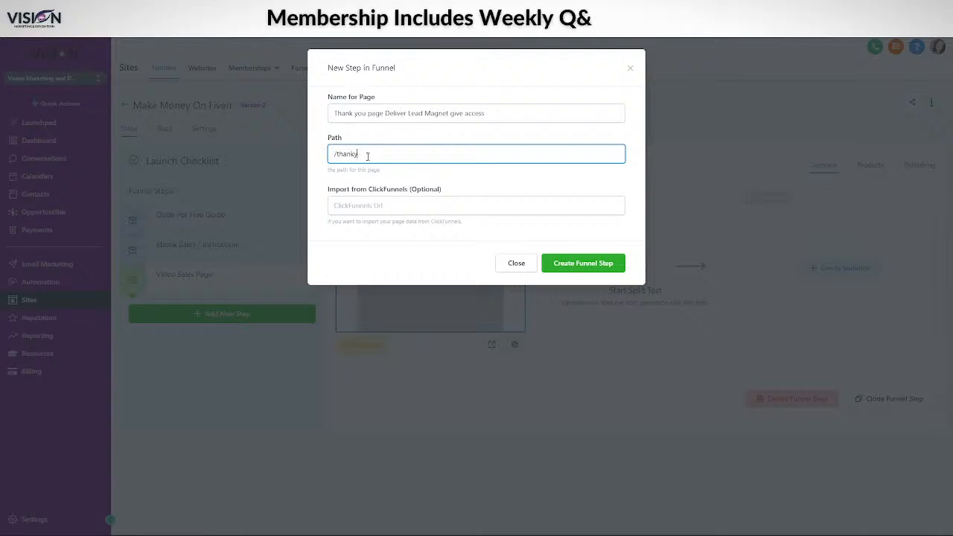
key(BackSpace)
text(ou)
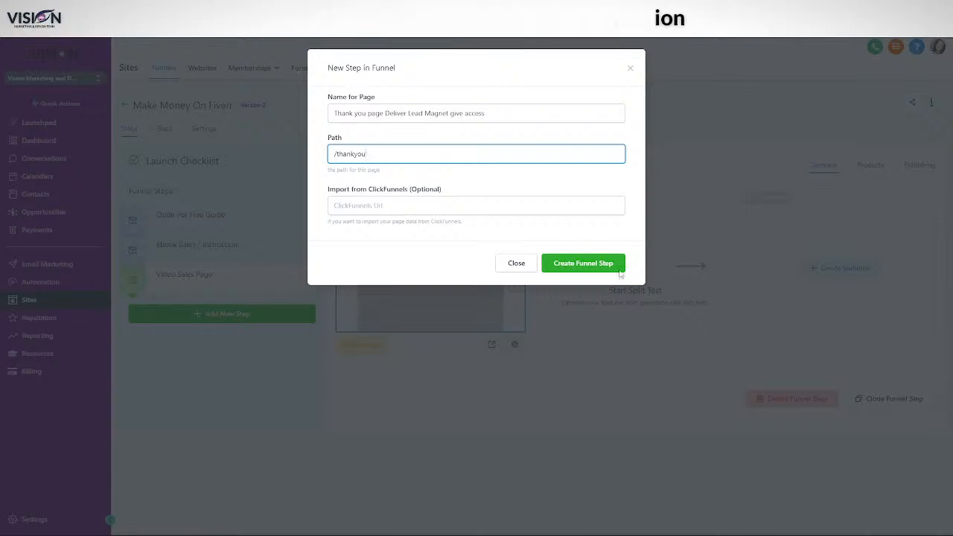
click(599, 264)
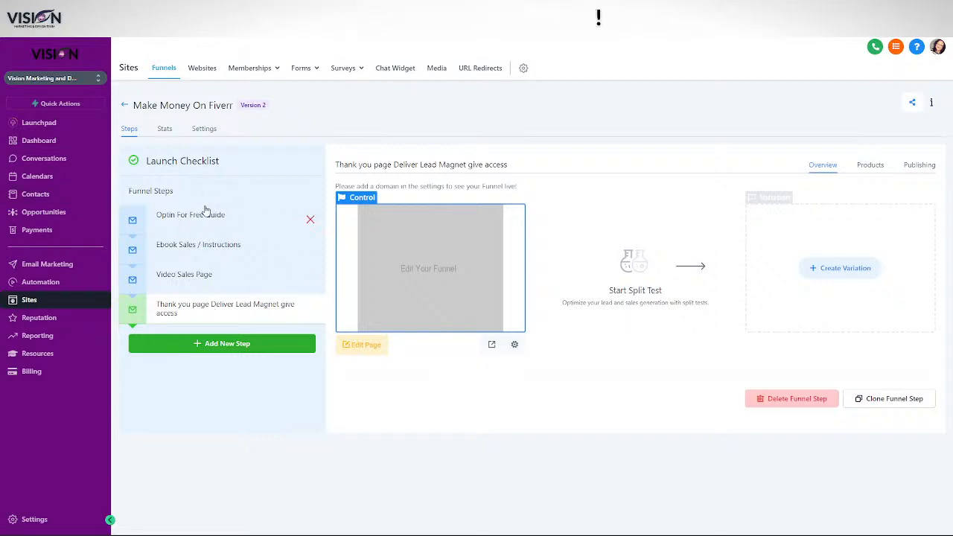
click(208, 248)
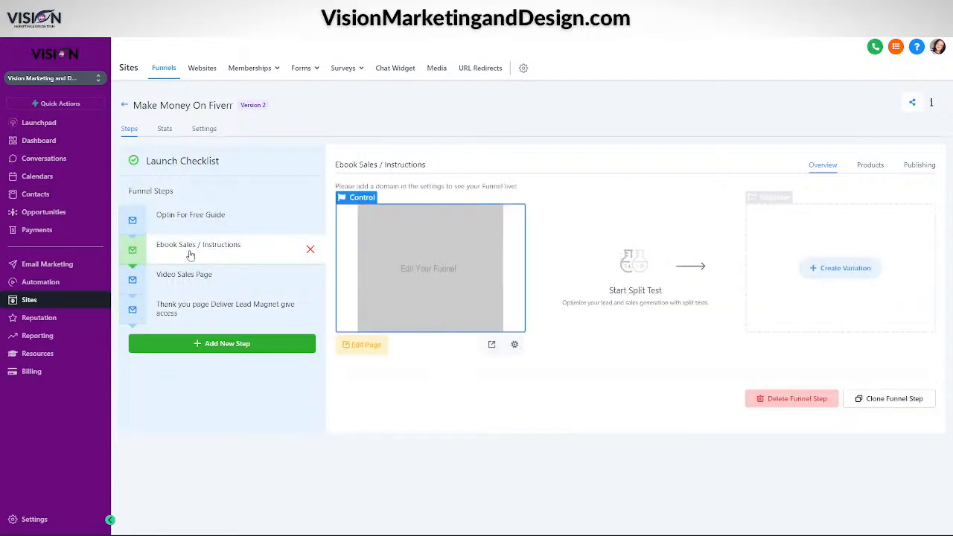
click(869, 166)
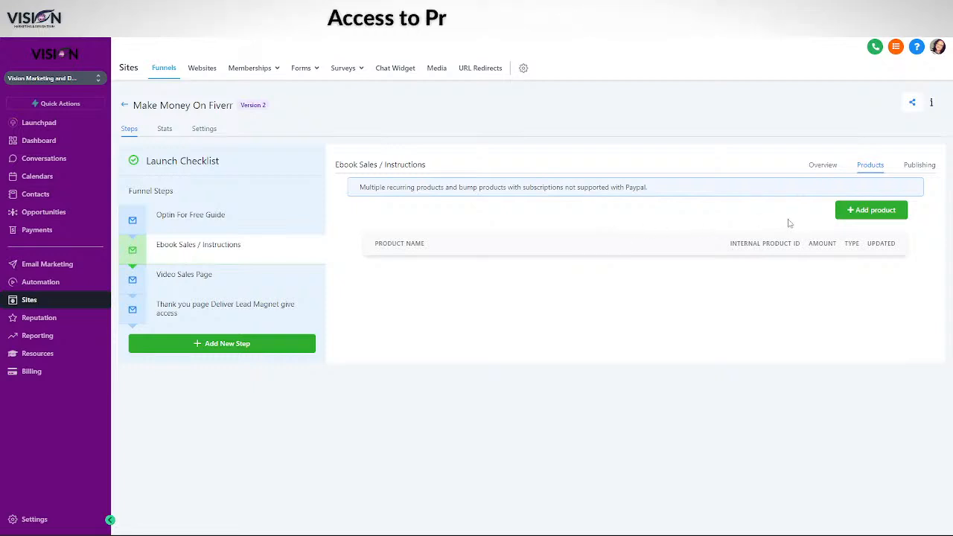
Add a product to the step and name it 'Fiverr ebook'
click(870, 213)
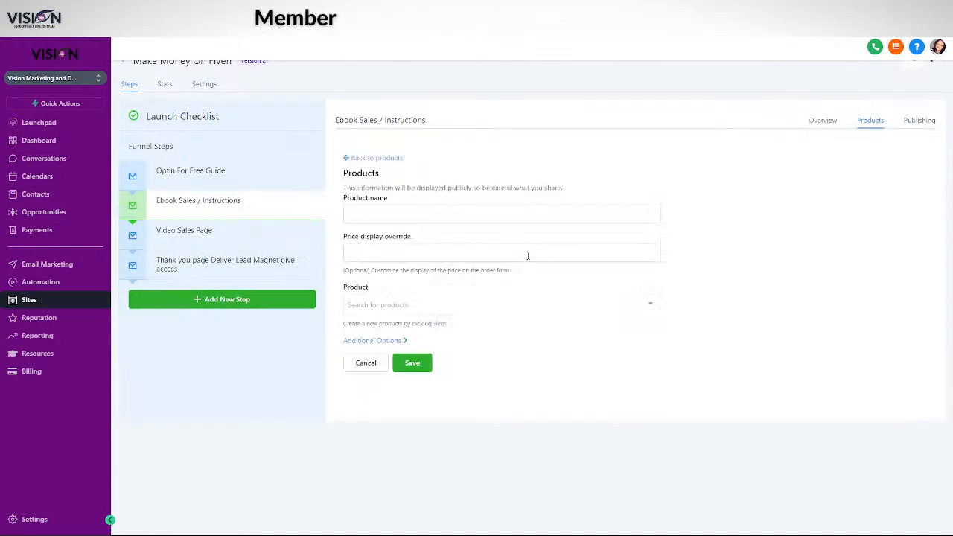
click(365, 237)
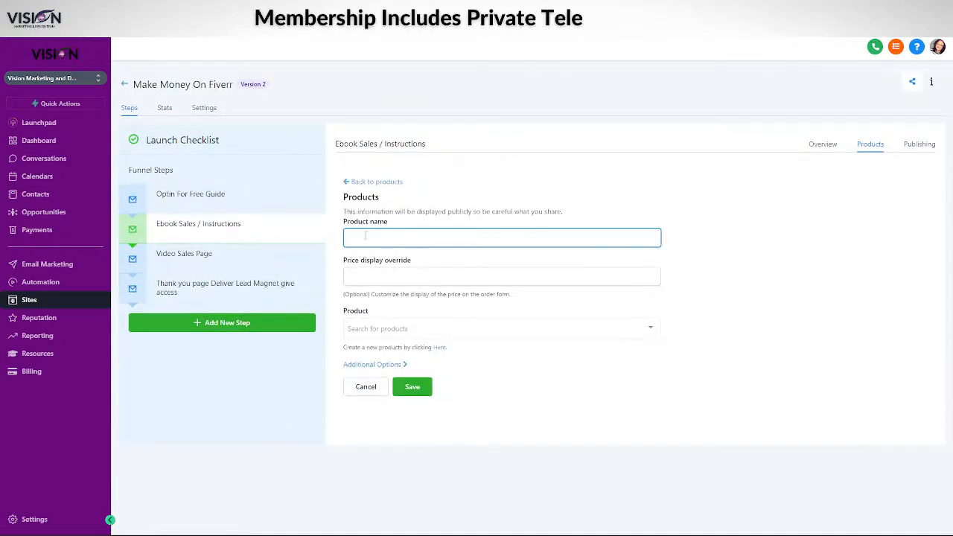
text(Ebook)
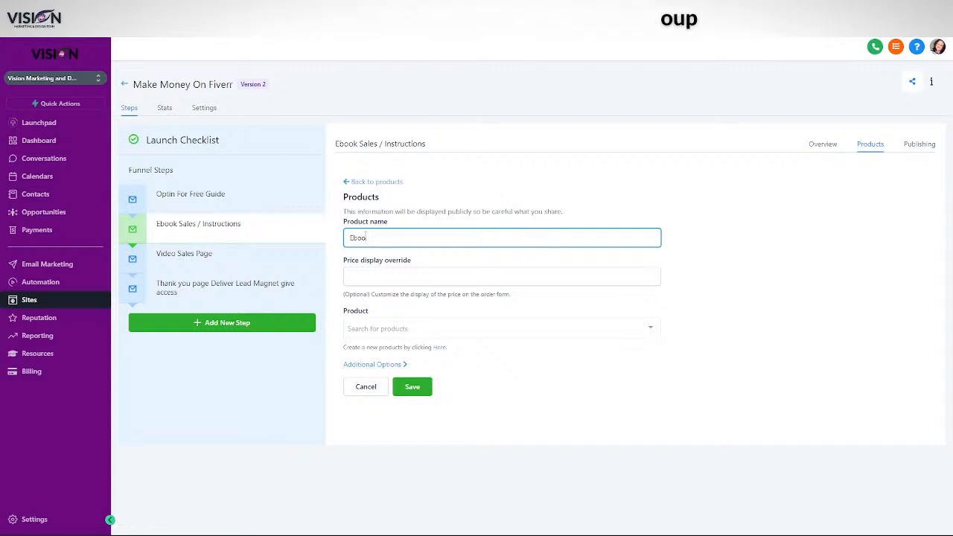
key(BackSpace)
key(BackSpace)
key(BackSpace)
key(BackSpace)
key(BackSpace)
text(Fiverr ebook)
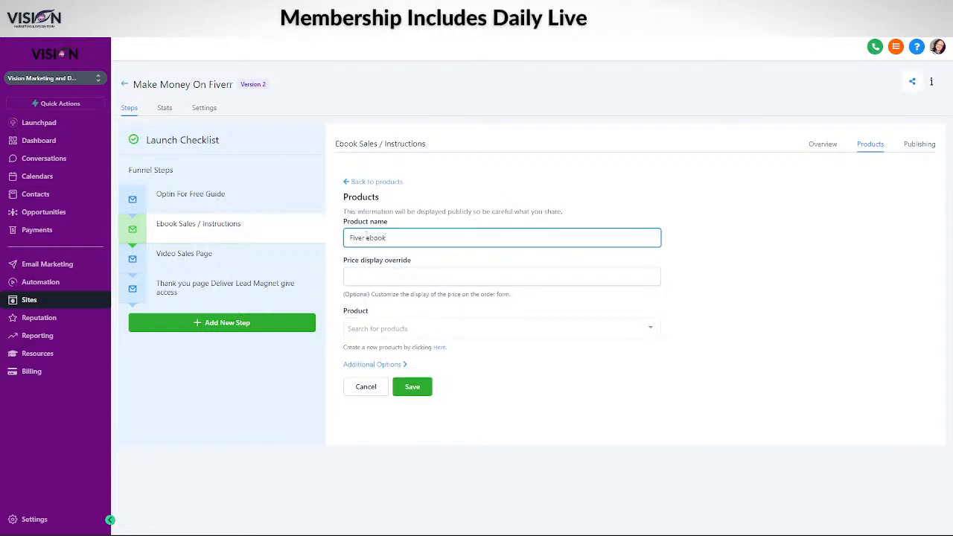
double_click(367, 237)
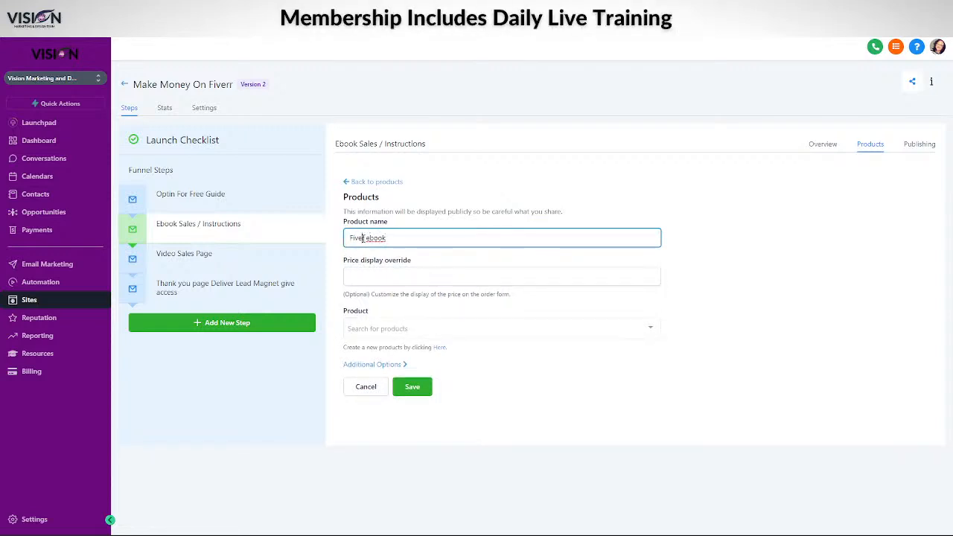
click(362, 238)
text(r)
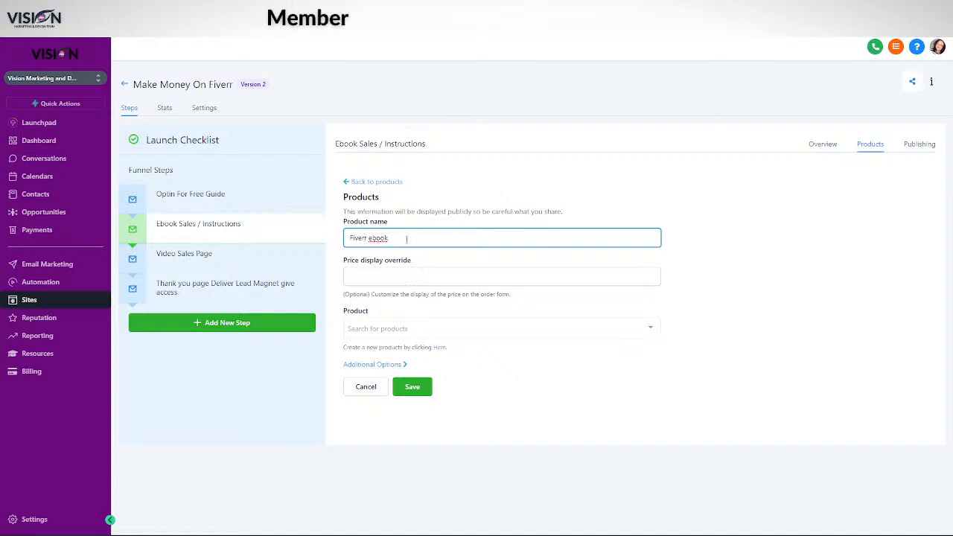
Enter a $7 price display override and check the existing product list without choosing
click(381, 279)
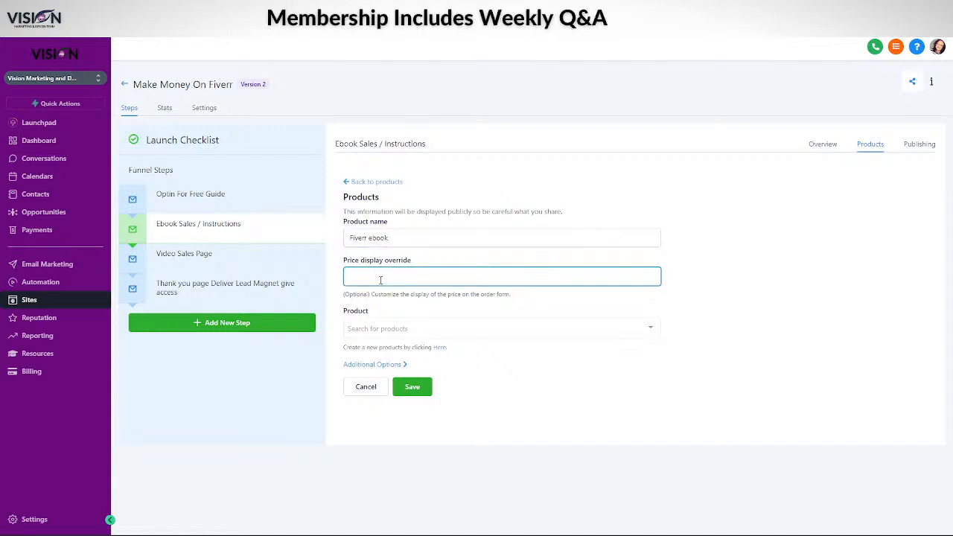
text($7)
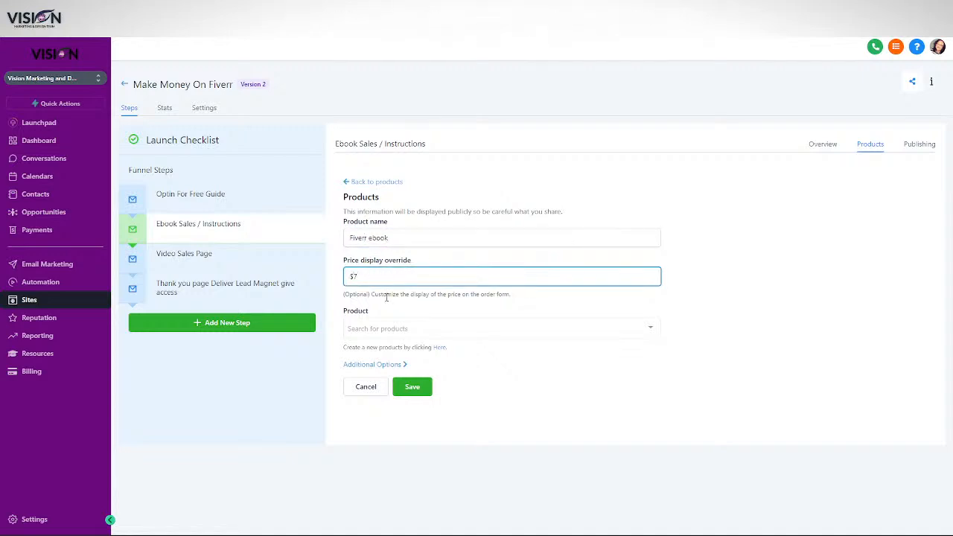
click(376, 327)
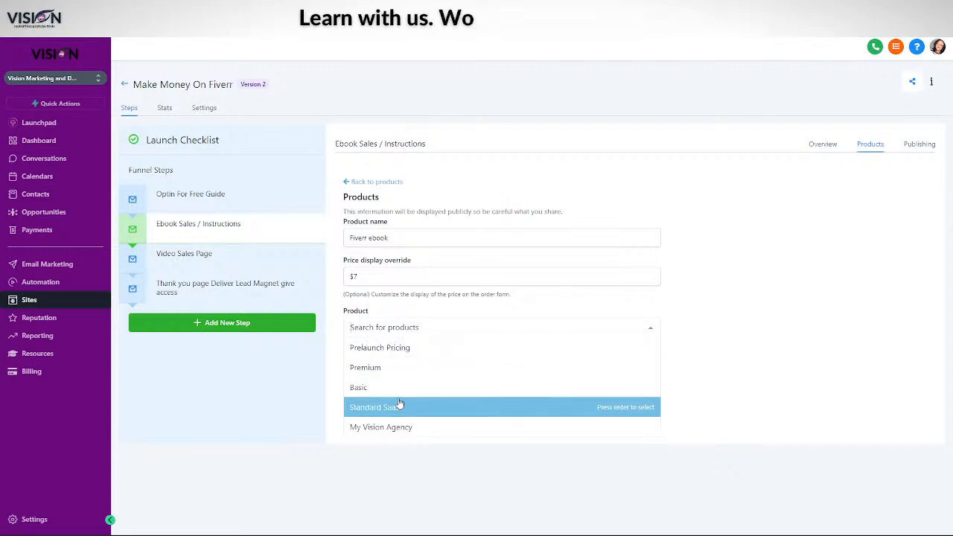
click(402, 327)
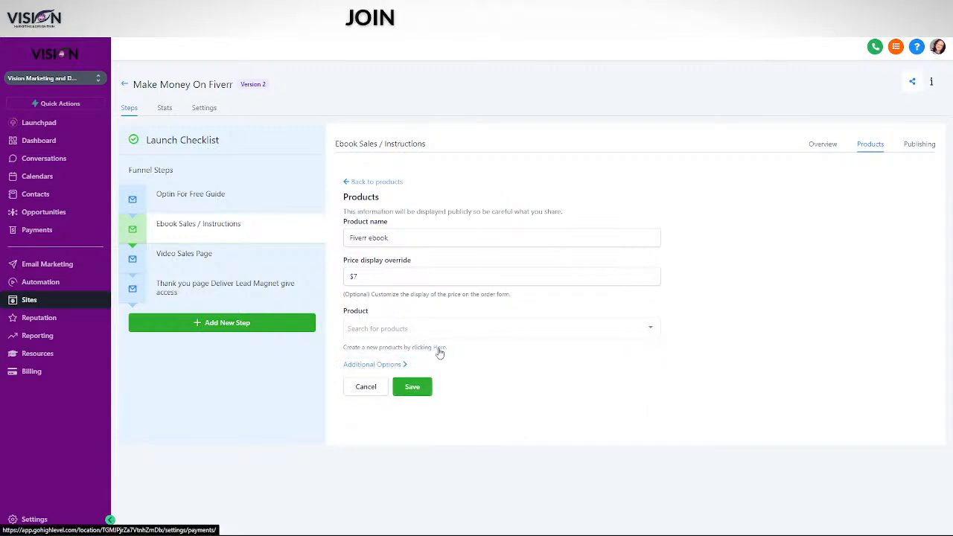
click(438, 348)
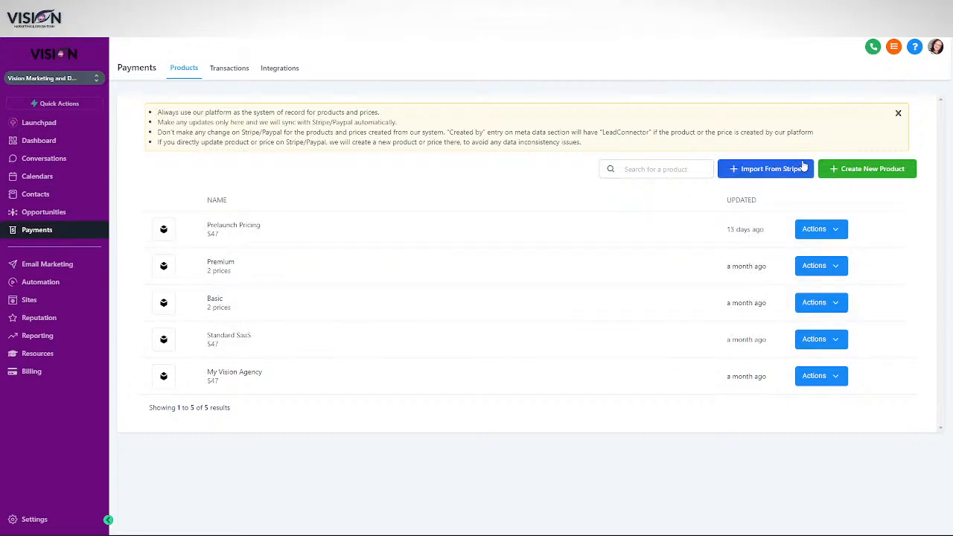
Start a new catalogue product 'Fiverr EBook' of type Digital goods and expand Additional options
click(849, 170)
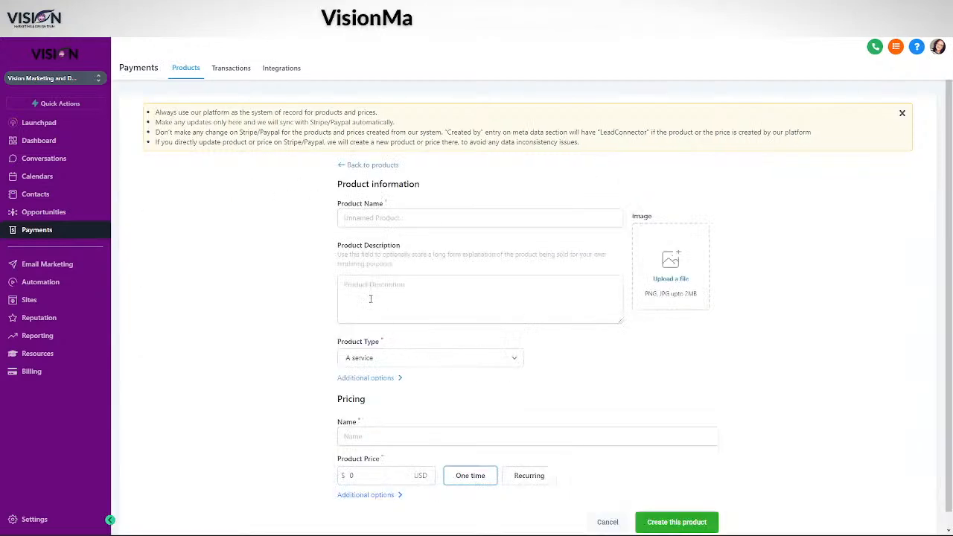
click(365, 217)
text(Fiverr )
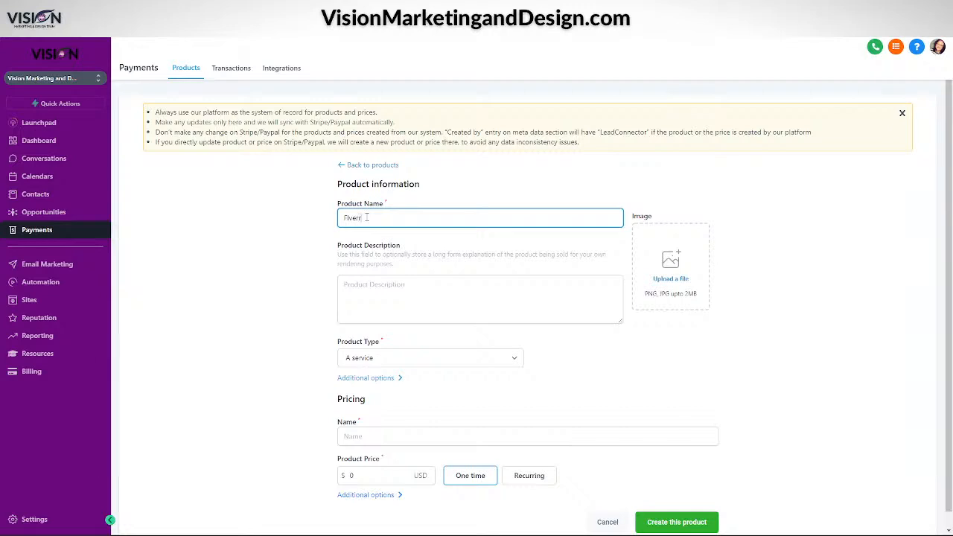
text(Eb)
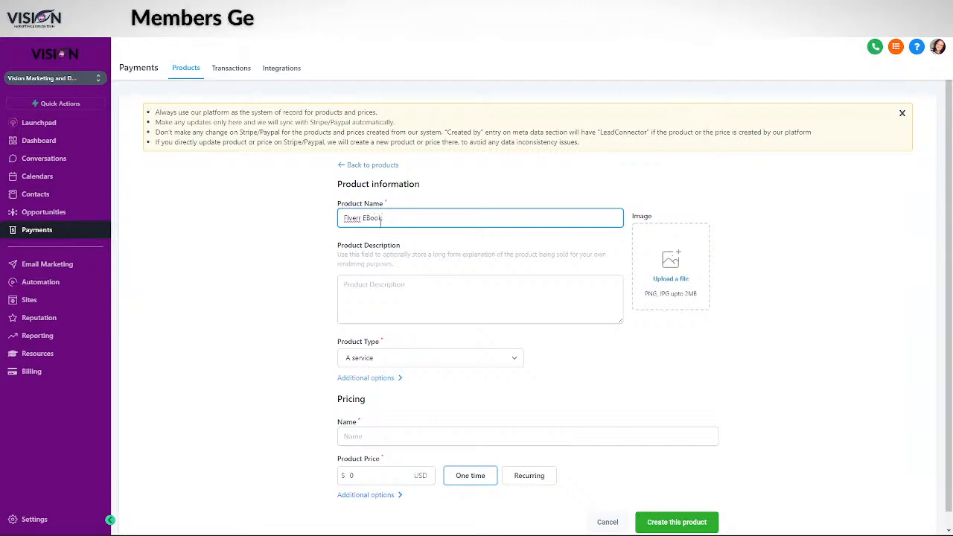
click(382, 360)
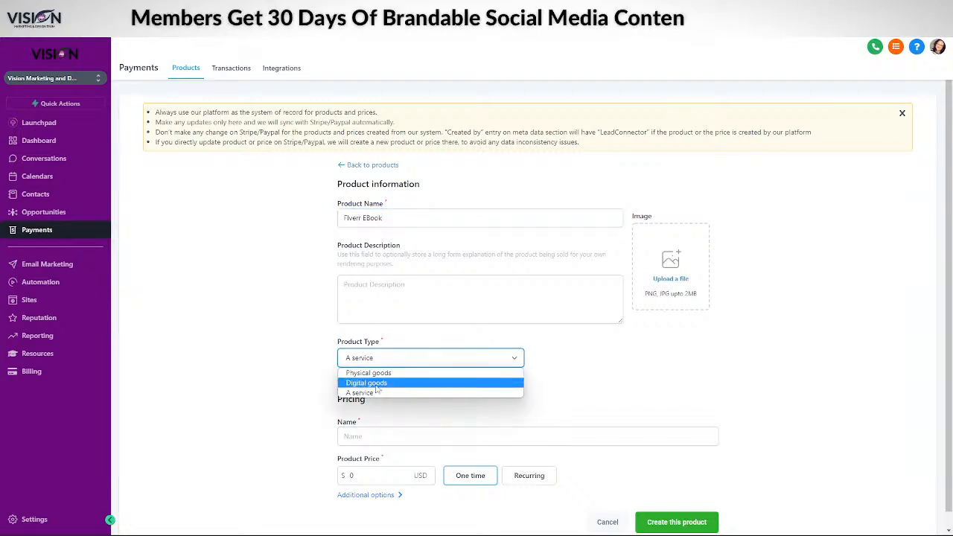
click(368, 383)
scroll(580, 372, down, 1)
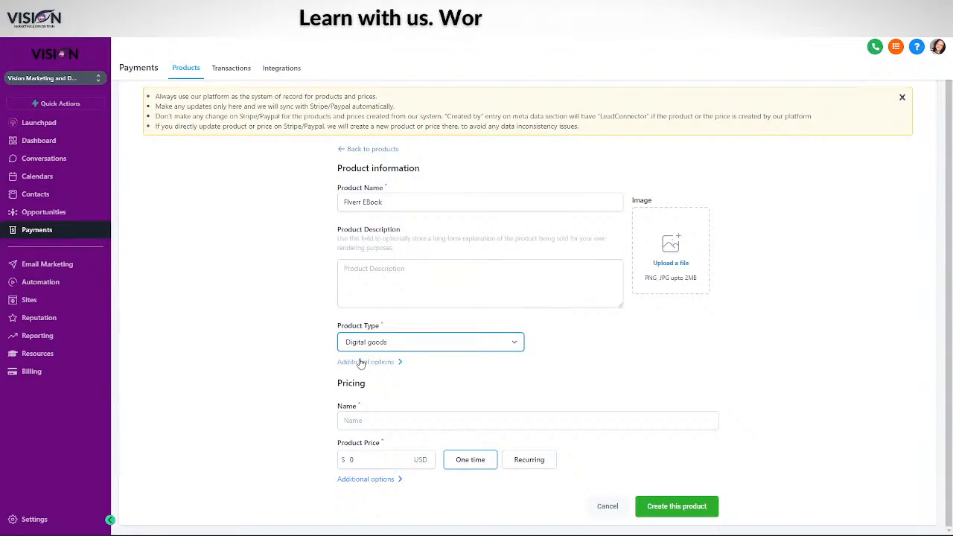
click(360, 420)
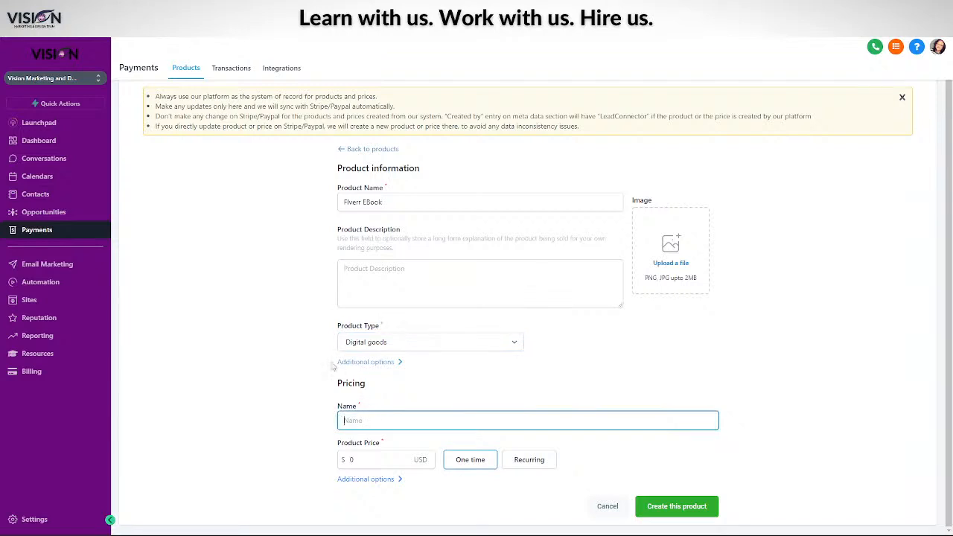
click(362, 363)
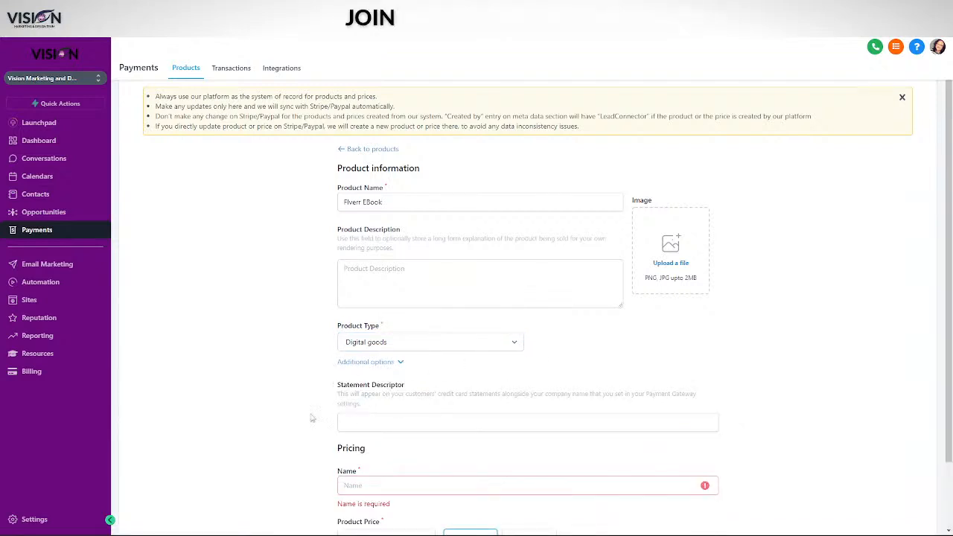
scroll(372, 333, down, 1)
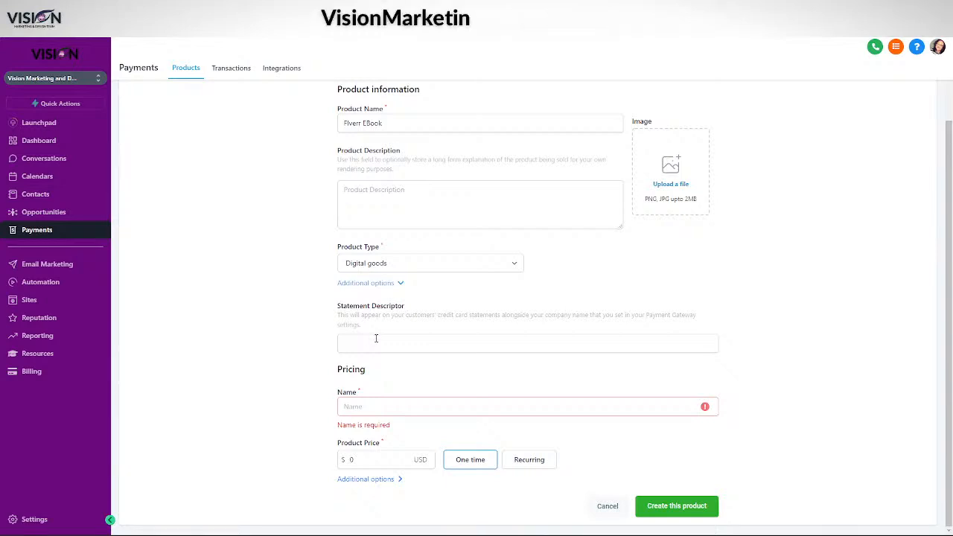
Set the statement descriptor to 'Fiverr Guide' and fix the product name's capitalisation
click(374, 343)
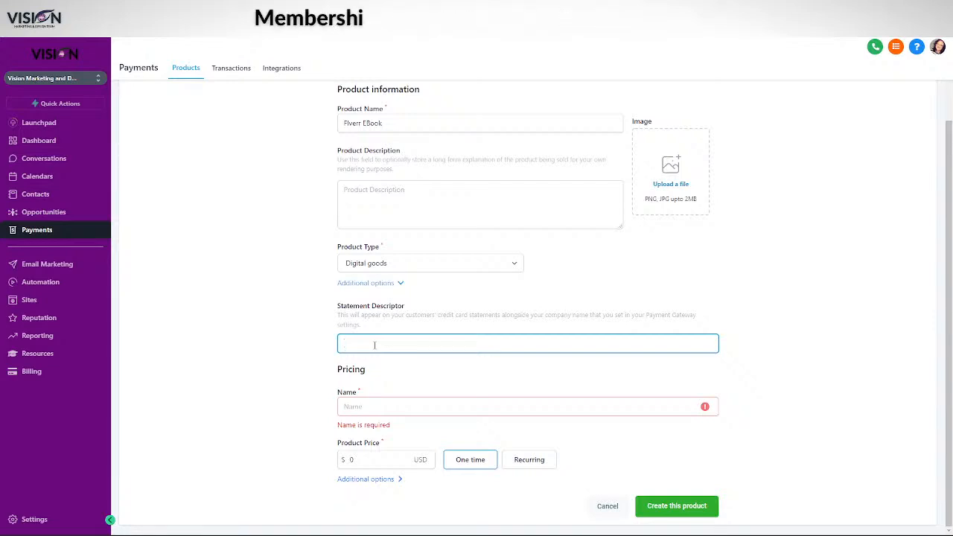
text(F)
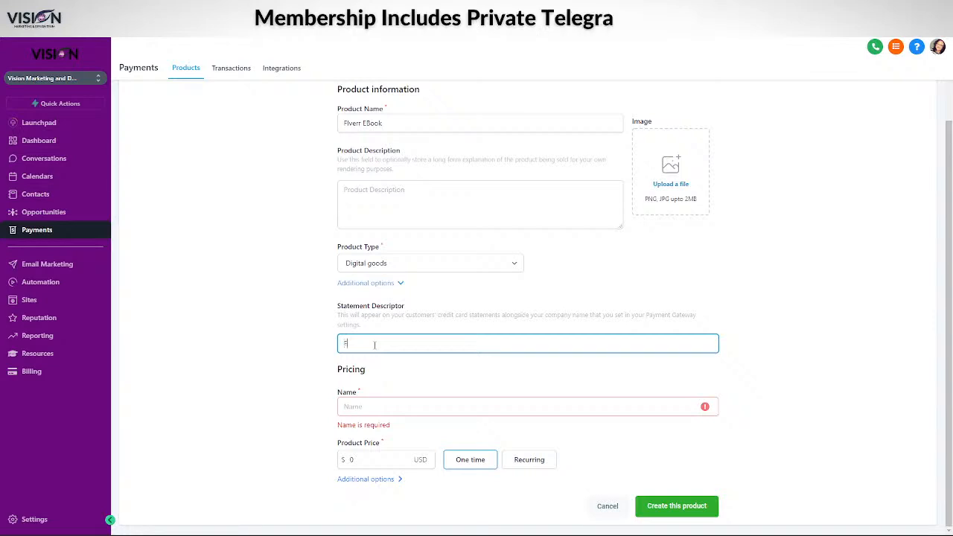
text(iverr Guide)
key(BackSpace)
key(BackSpace)
key(BackSpace)
key(BackSpace)
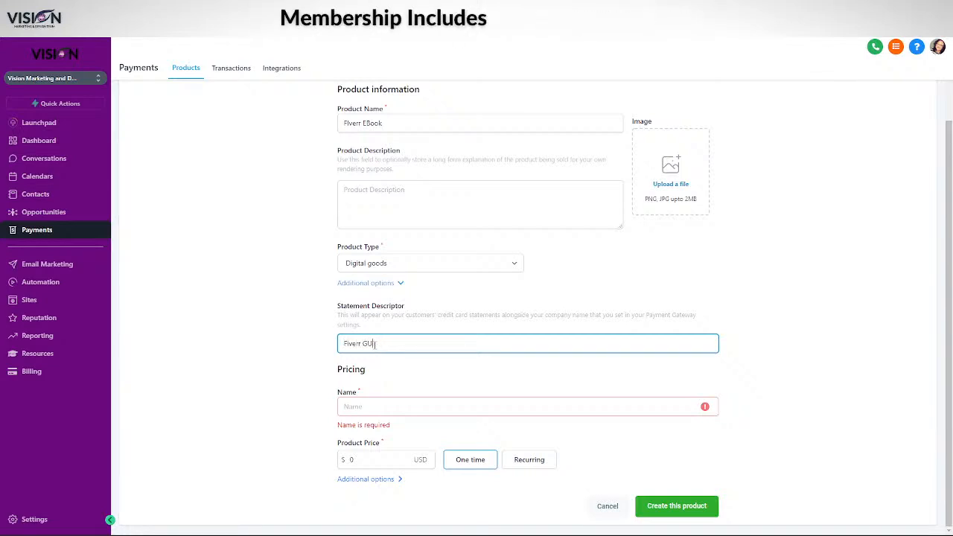
text(uide)
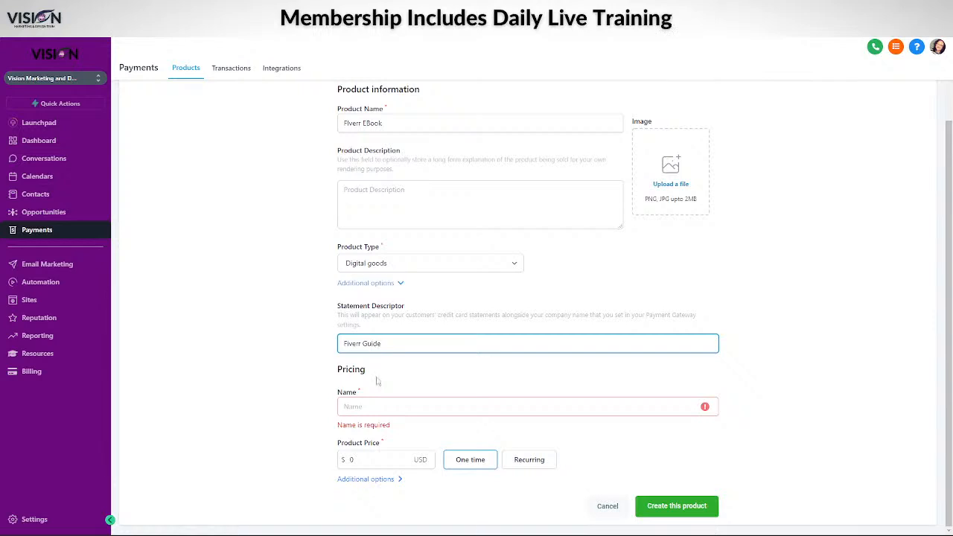
click(349, 124)
key(BackSpace)
text(i)
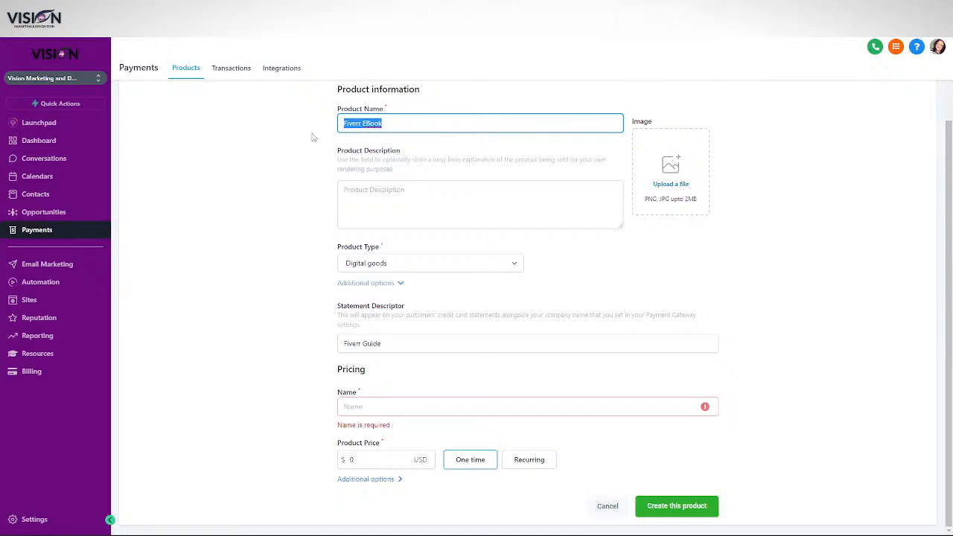
Use 'Fiverr EBook' as the price name with a one-time $7 price
click(365, 407)
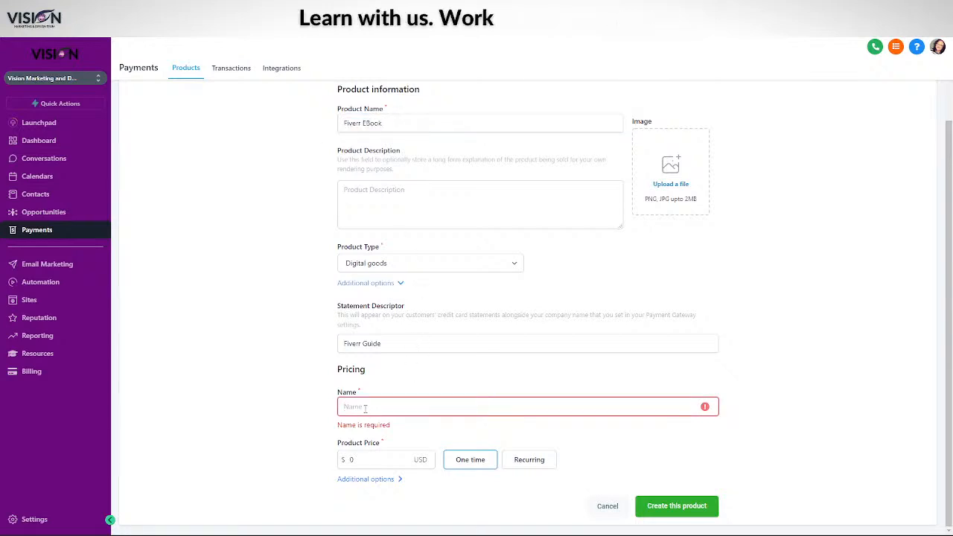
text(Fiverr EBook)
click(352, 459)
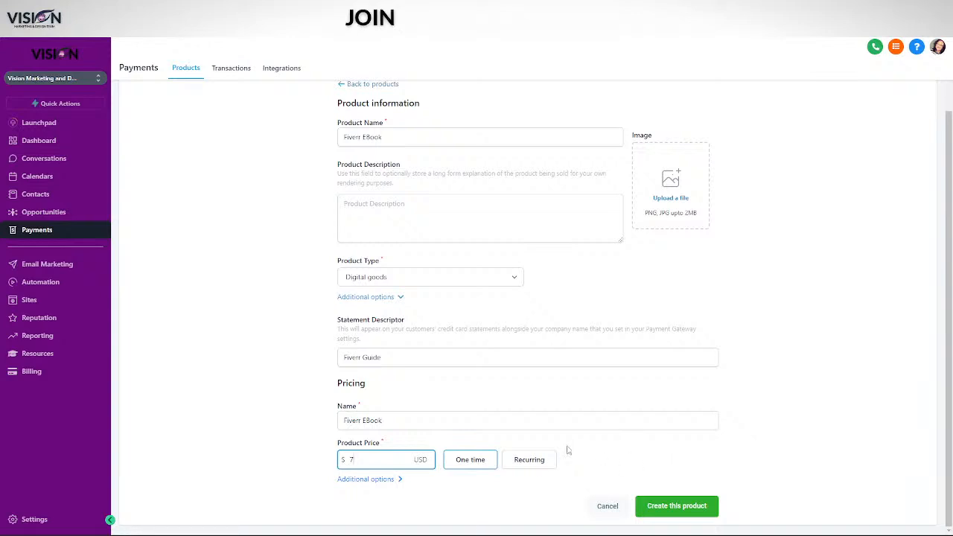
click(384, 482)
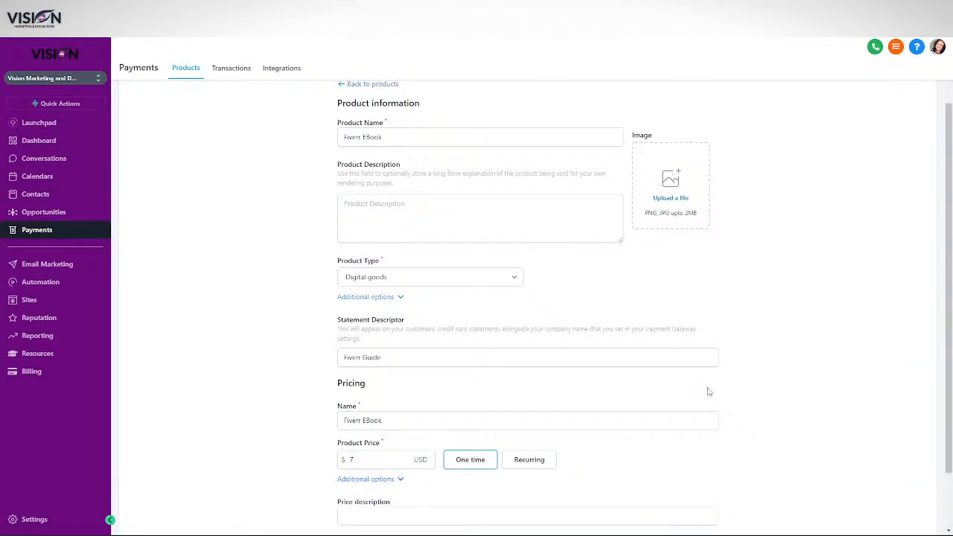
Enable Membership Offer with Make Money On Fiverr selected, then save the Fiverr EBook product
scroll(565, 398, down, 2)
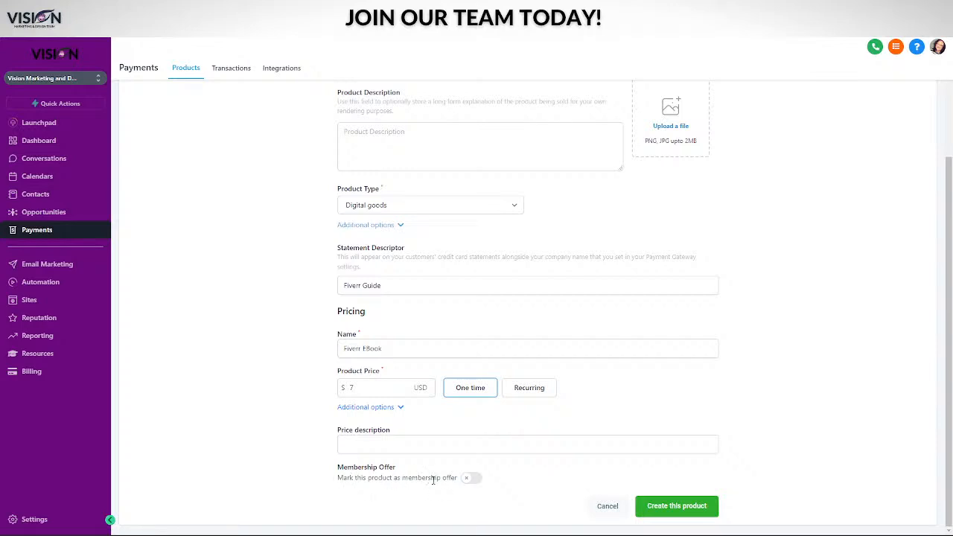
click(479, 483)
scroll(570, 485, down, 1)
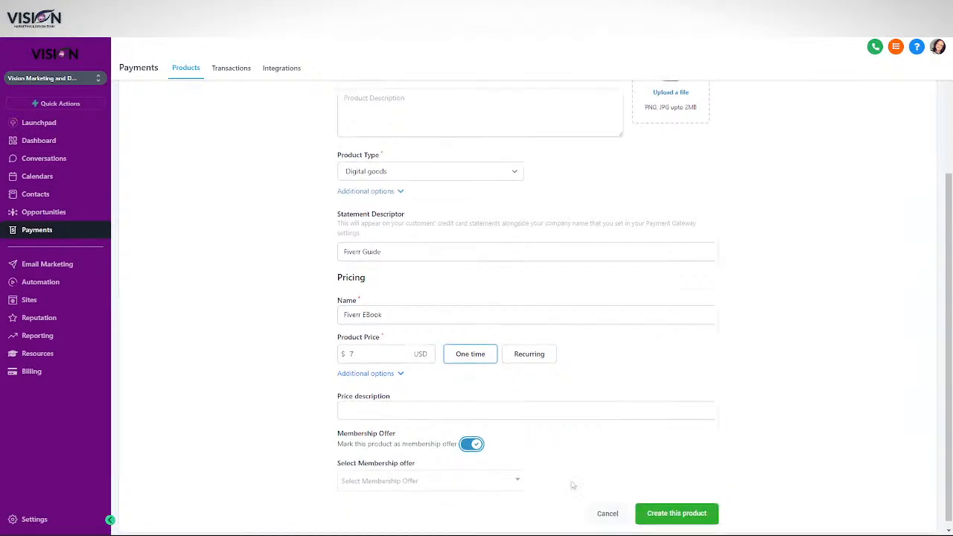
click(396, 476)
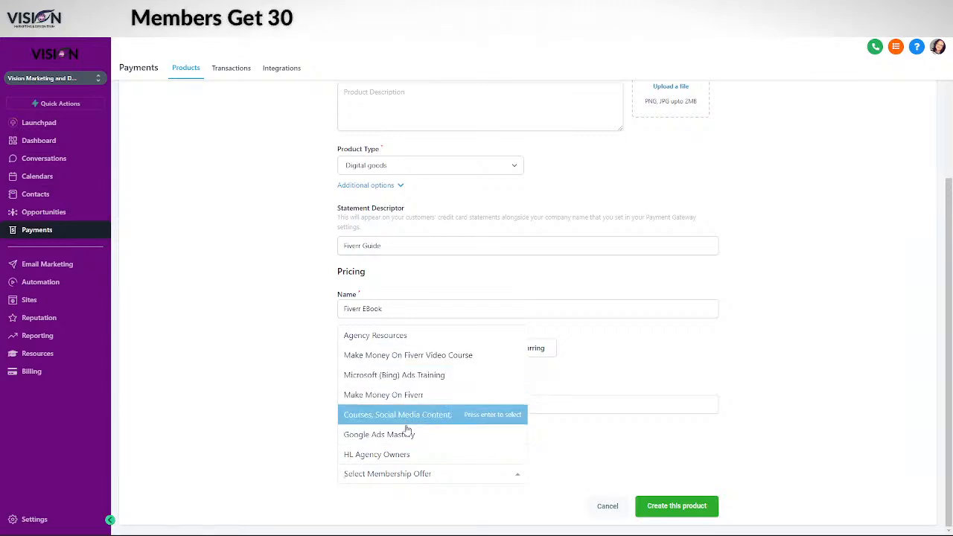
scroll(411, 421, up, 1)
click(401, 443)
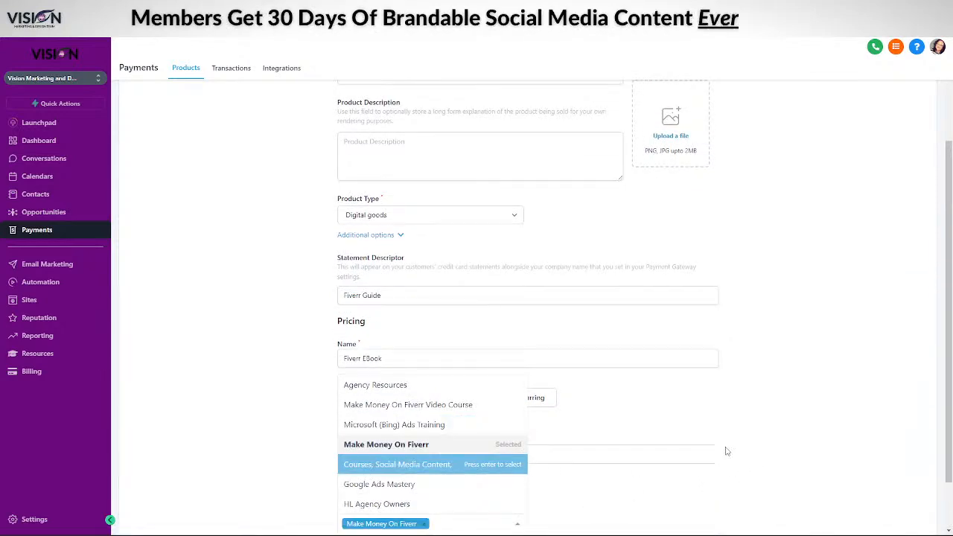
click(744, 430)
scroll(584, 480, down, 1)
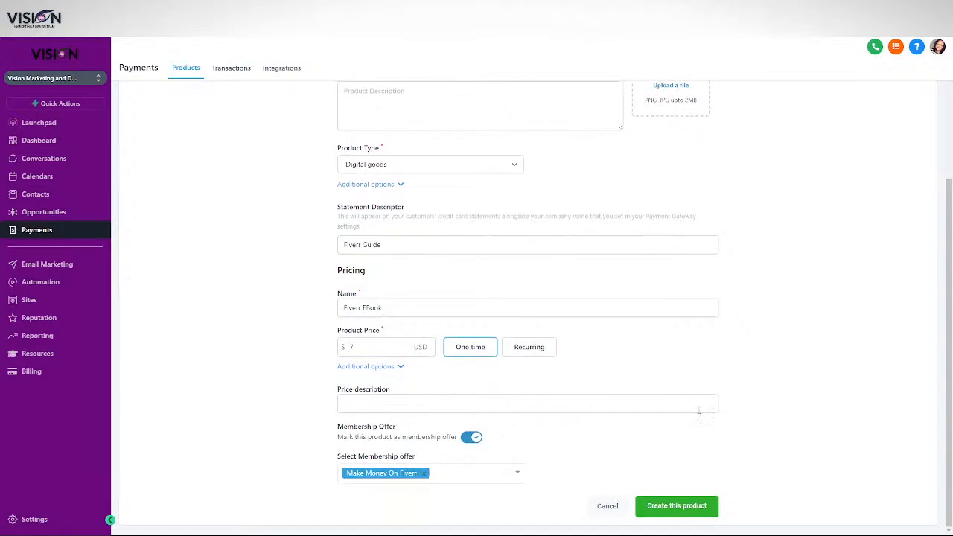
scroll(645, 387, up, 4)
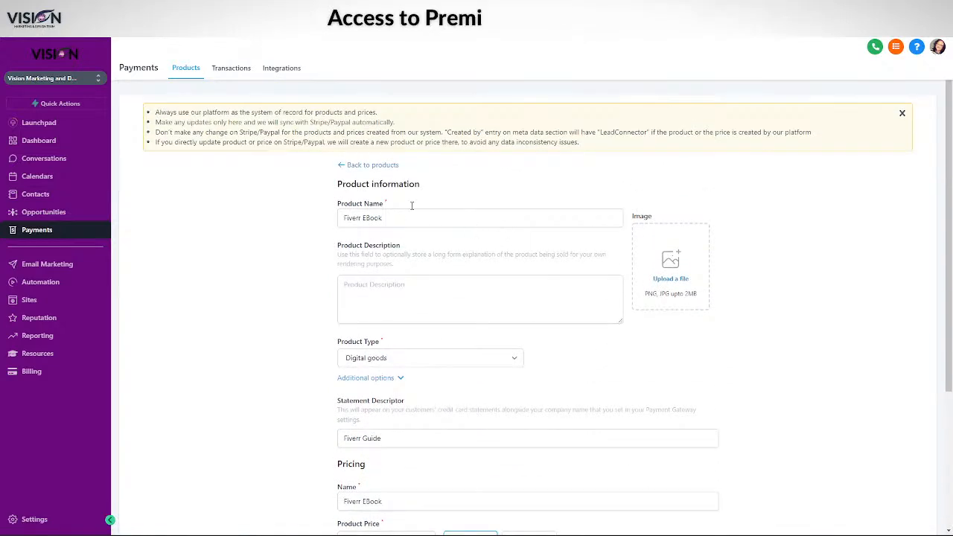
scroll(787, 415, down, 4)
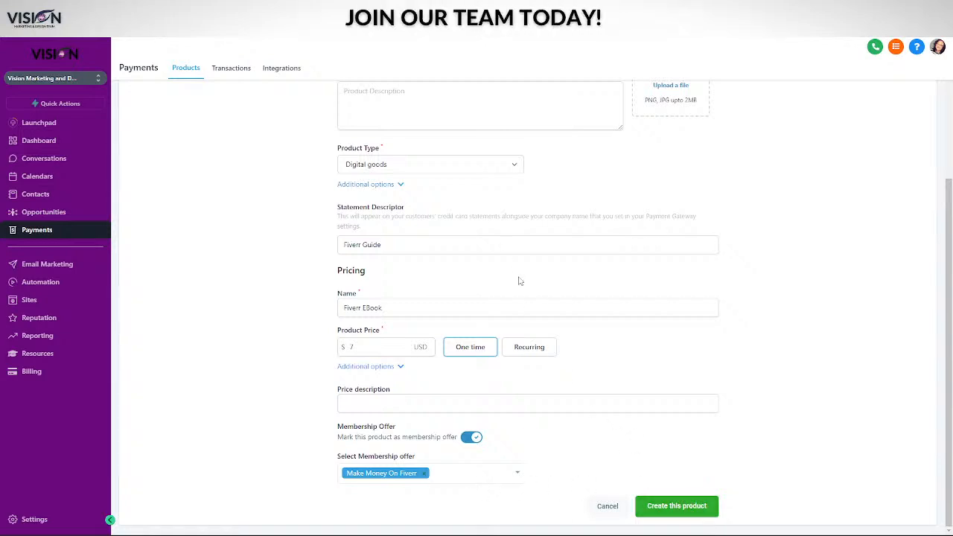
click(674, 507)
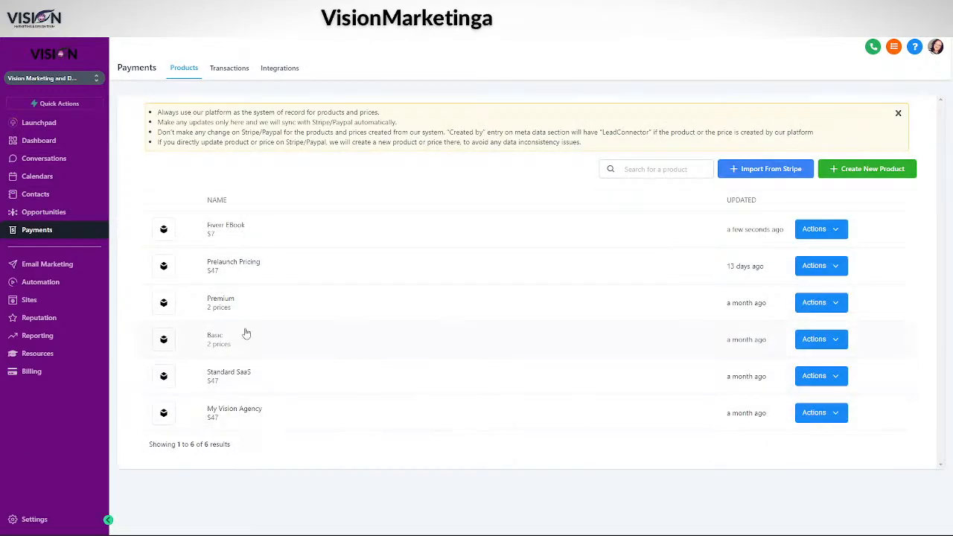
Start a Digital goods product 'Fiverr Video Course' with a same-named $27 price
click(838, 170)
click(381, 218)
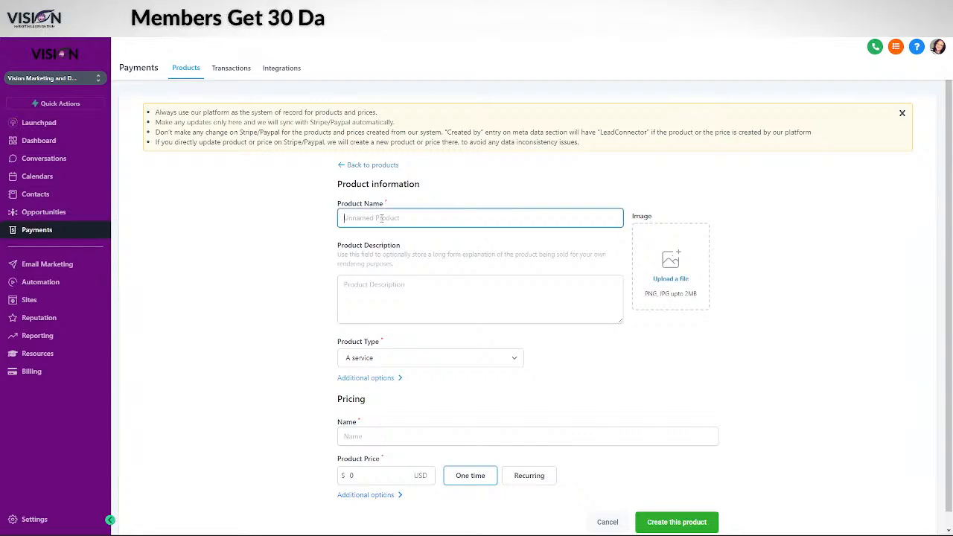
text(Fiverr)
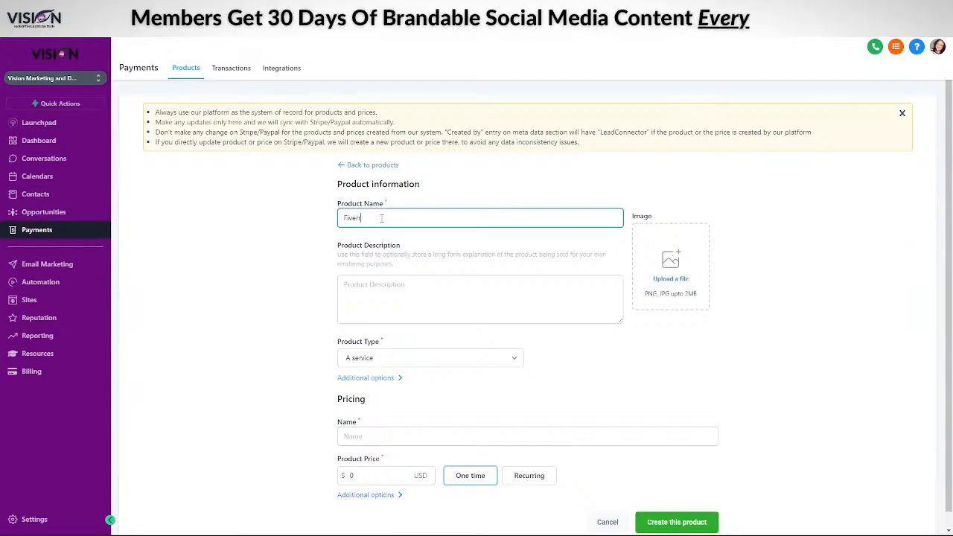
text( Video Course)
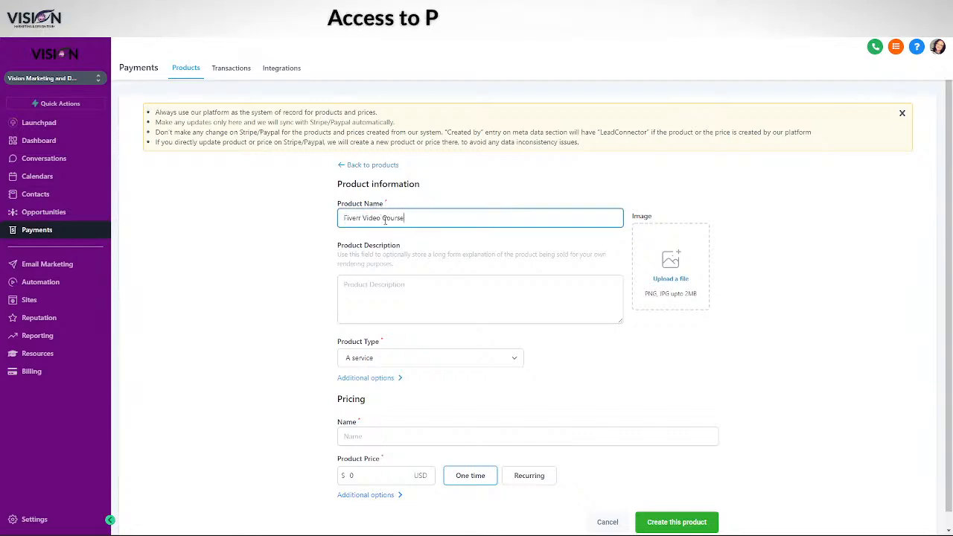
drag(405, 219, 344, 224)
key(ctrl+c)
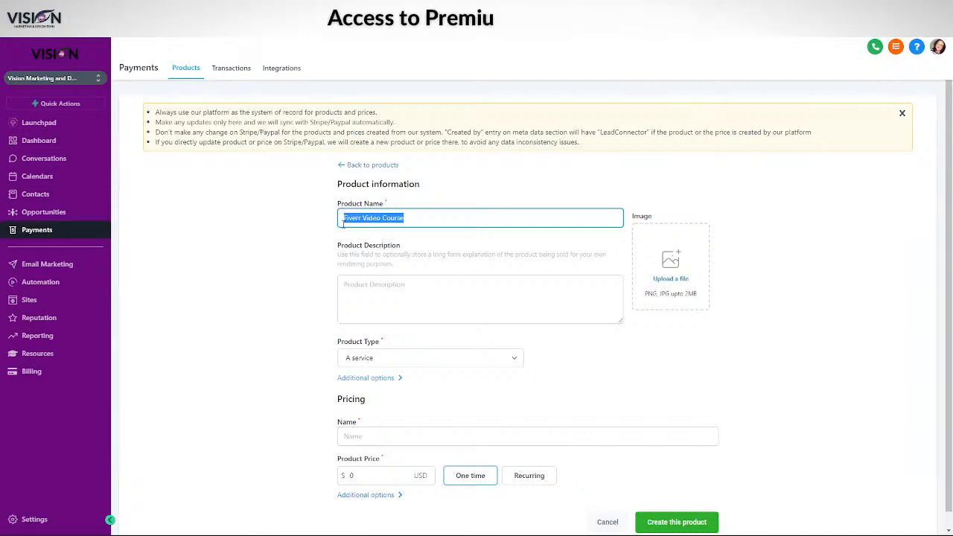
click(385, 358)
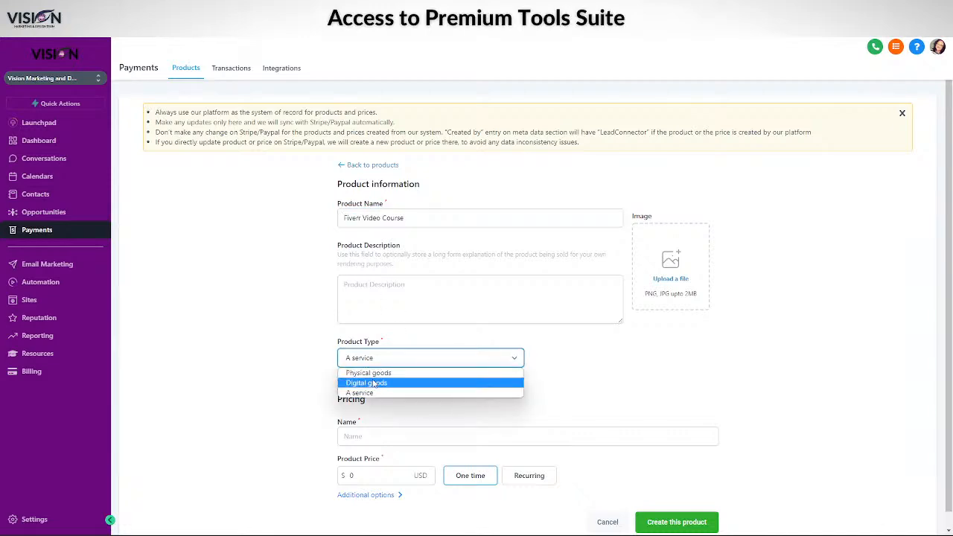
click(376, 381)
click(371, 439)
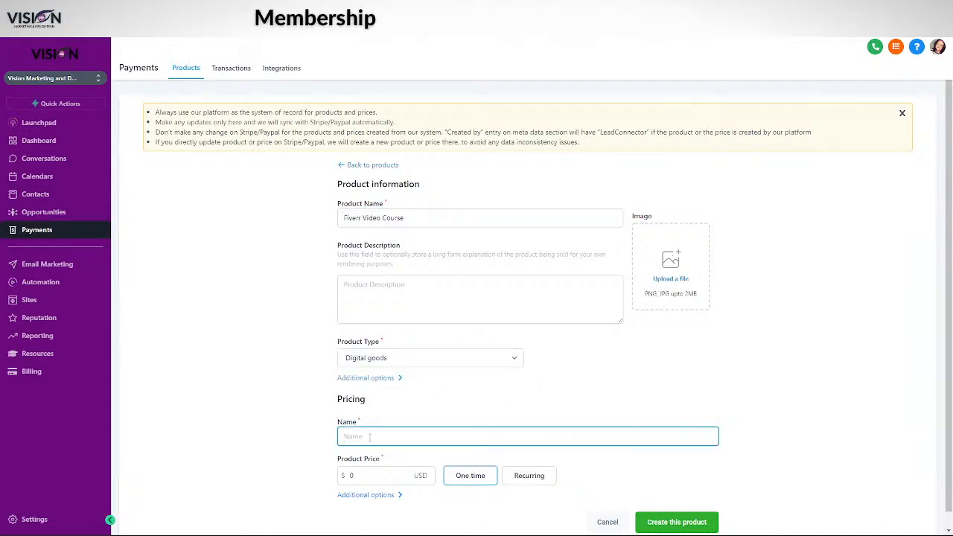
key(ctrl+v)
scroll(381, 455, down, 1)
click(349, 459)
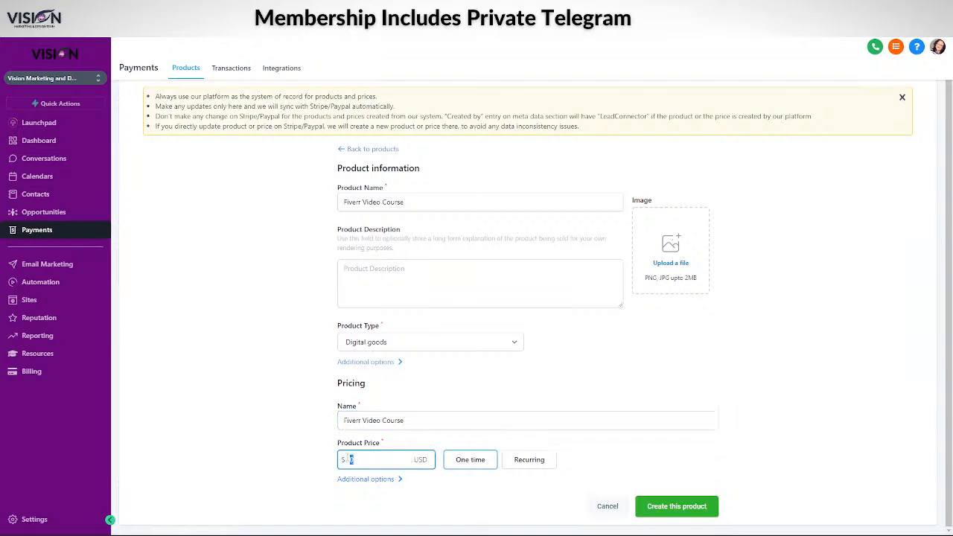
text(27)
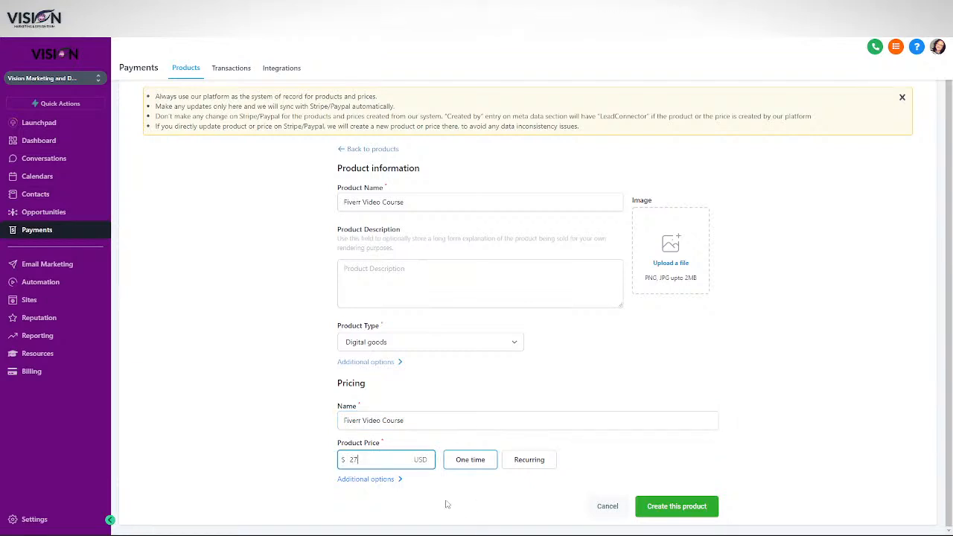
Make it a membership offer granting only Make Money On Fiverr Video Course, then create it
click(366, 482)
scroll(502, 439, down, 1)
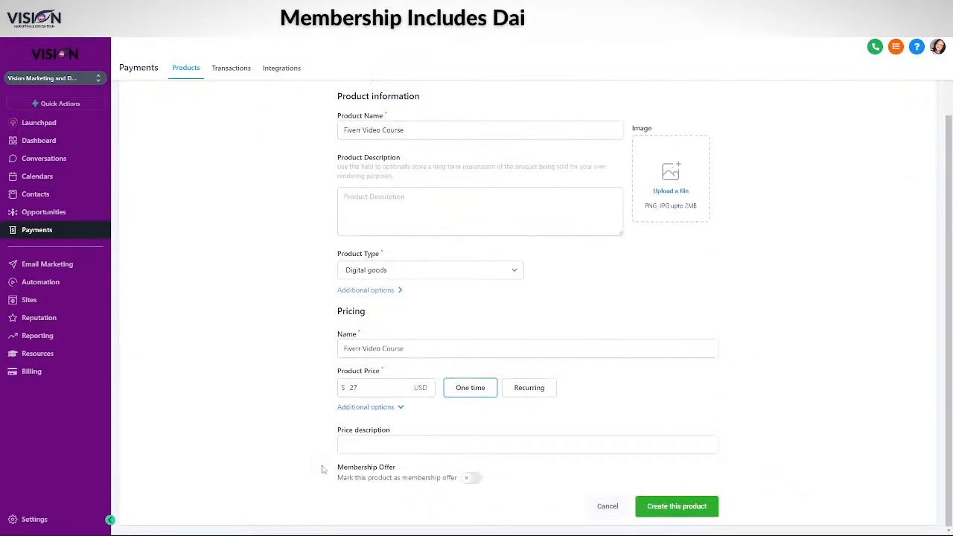
click(345, 447)
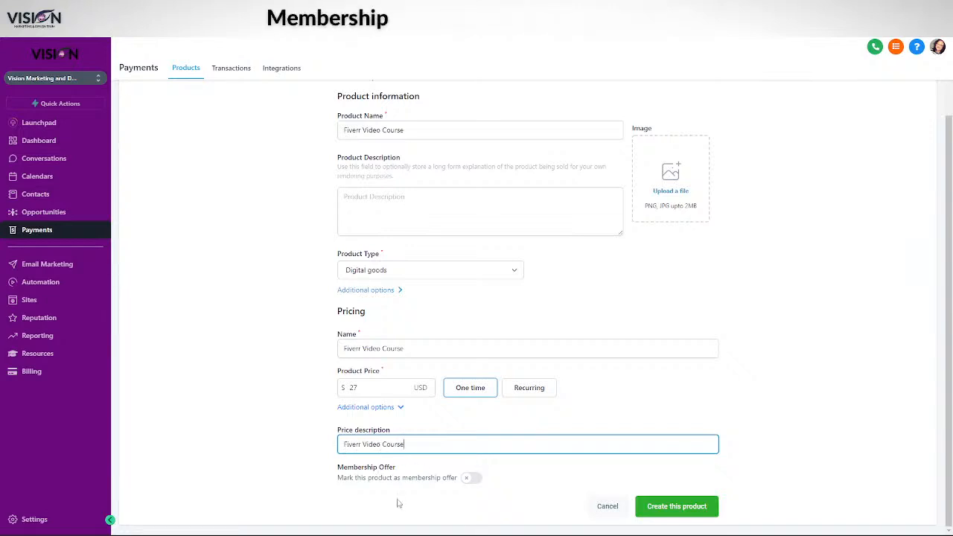
click(470, 477)
scroll(392, 468, down, 1)
click(406, 472)
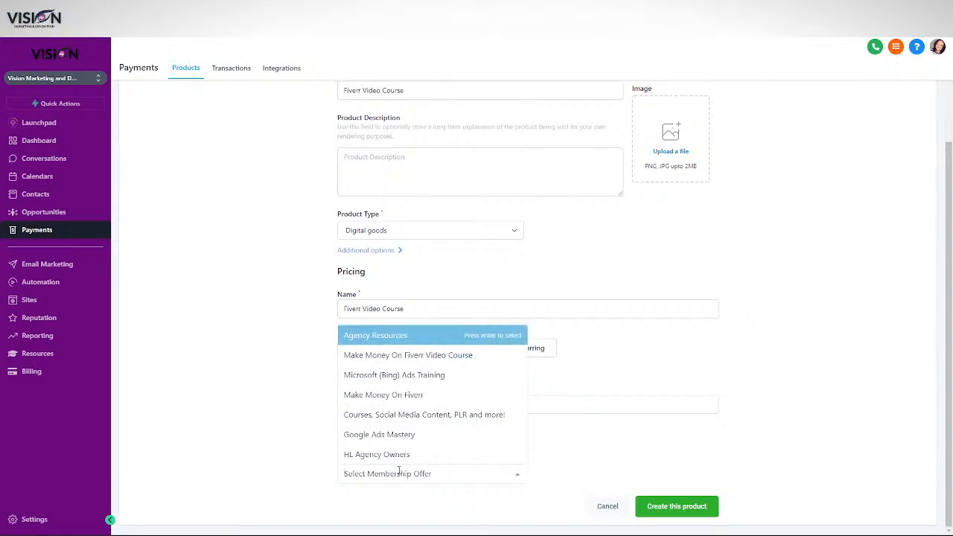
click(383, 357)
click(589, 474)
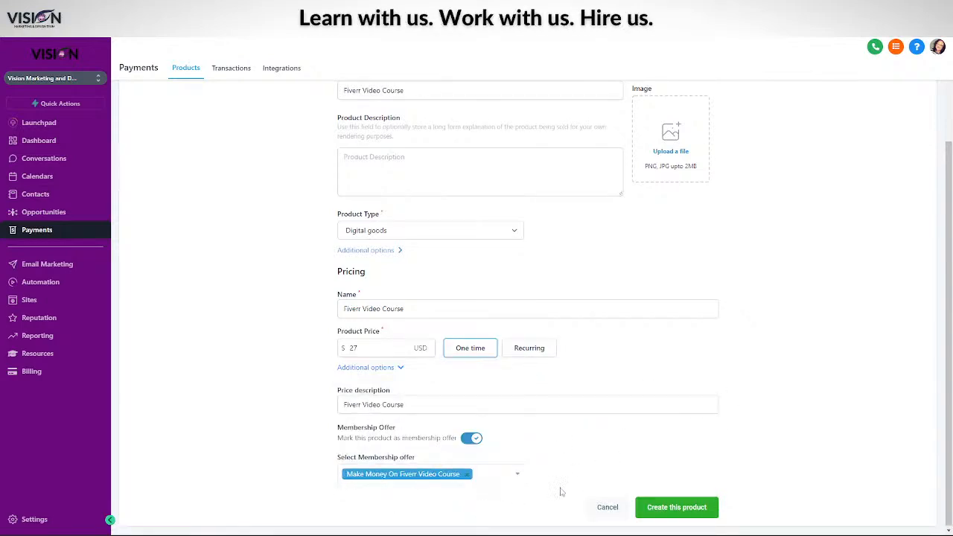
click(491, 477)
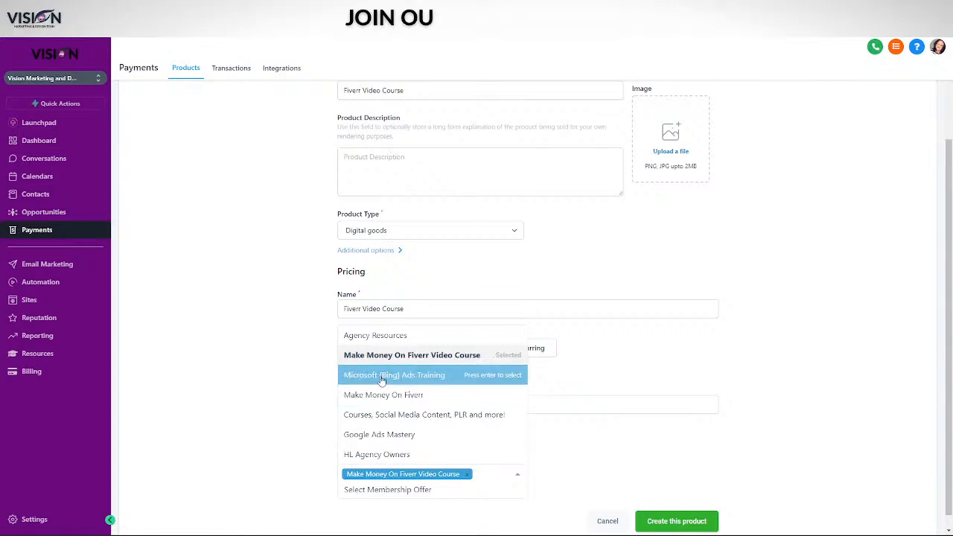
click(389, 395)
click(621, 475)
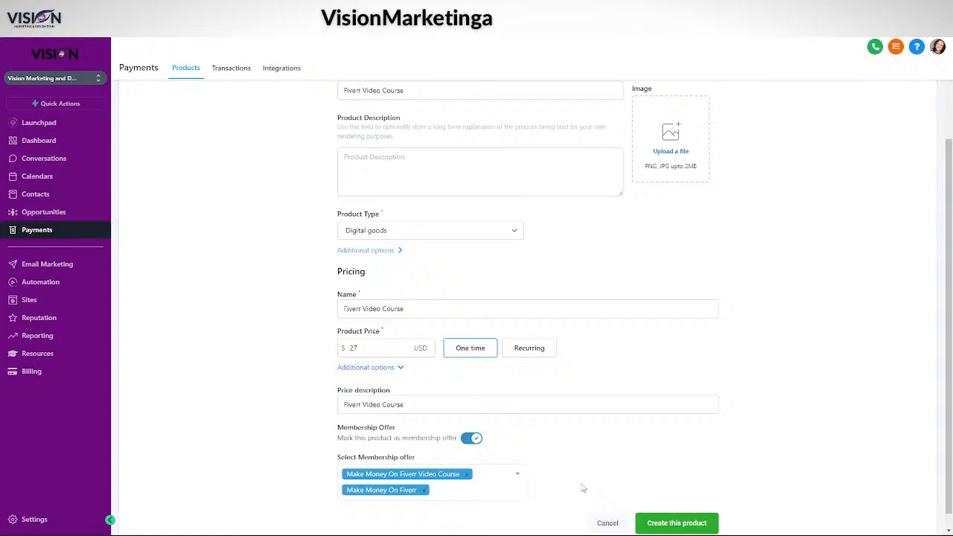
click(423, 491)
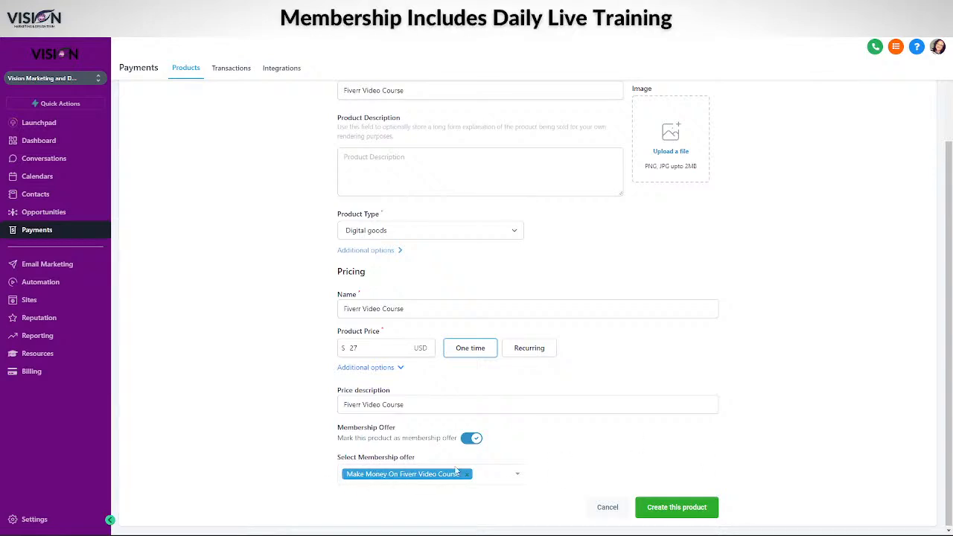
click(668, 510)
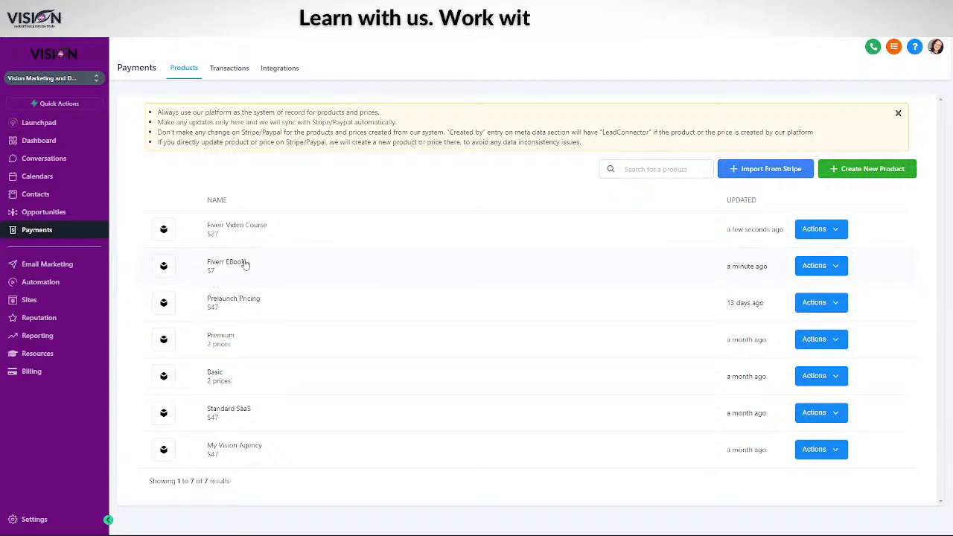
From Sites, edit the Make Money On Fiverr funnel and select Ebook Sales / Instructions
click(27, 301)
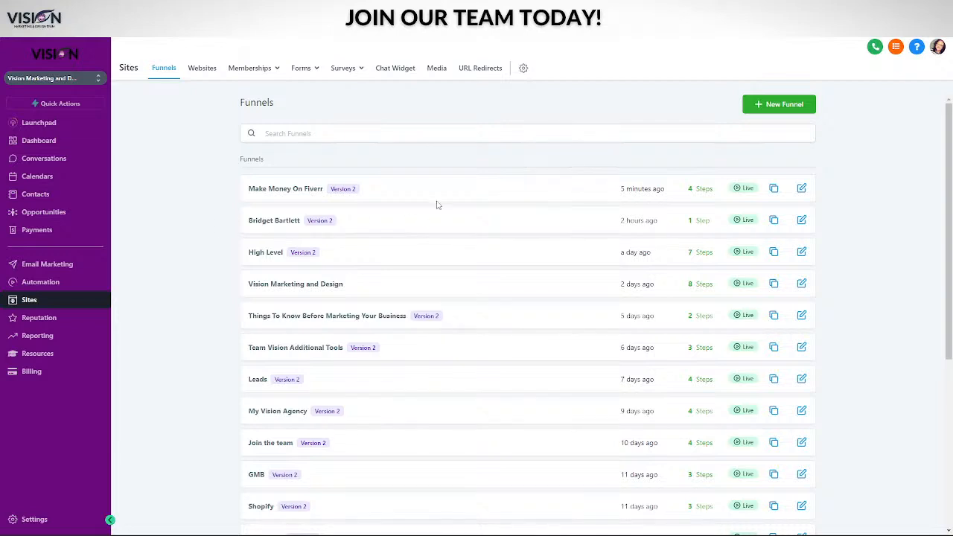
click(800, 188)
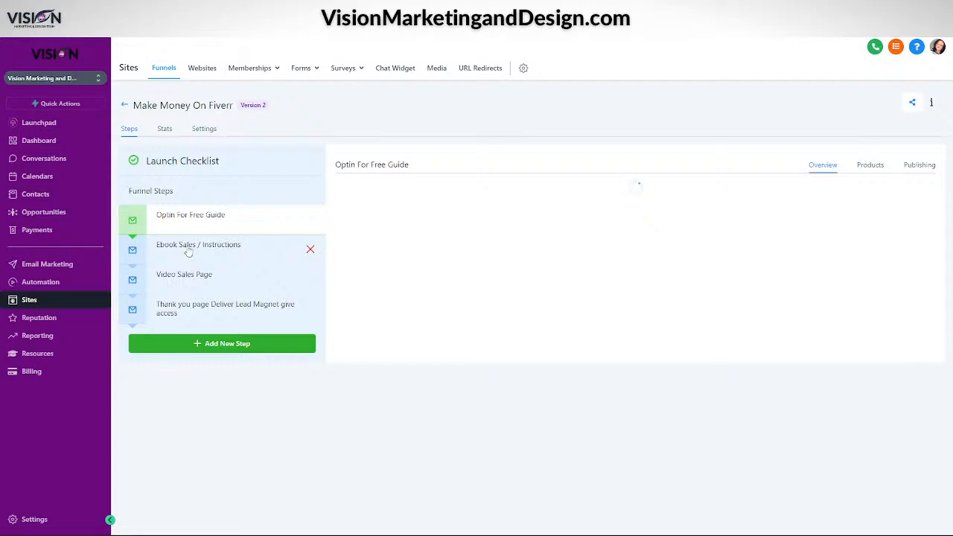
click(188, 252)
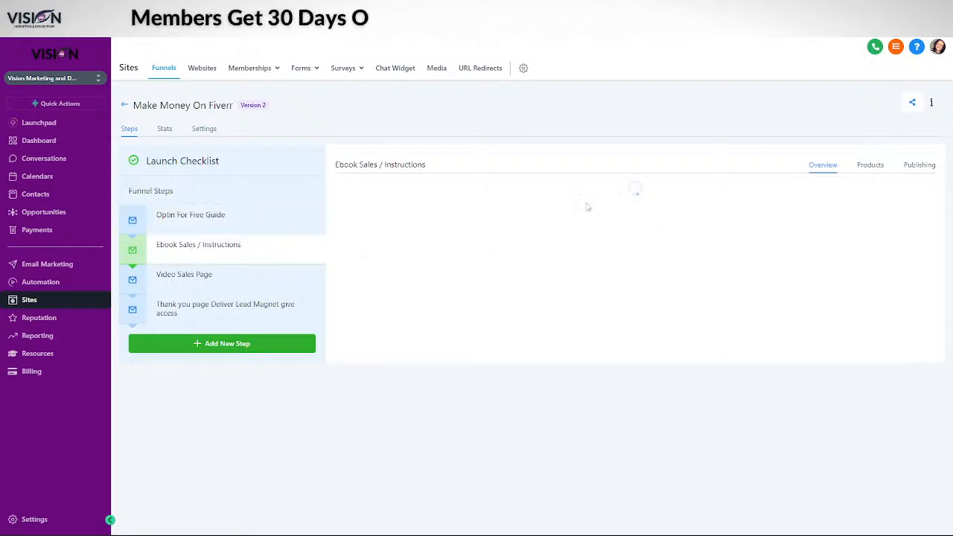
Add a new product named Fiverr Ebook to the Ebook Sales / Instructions step
click(870, 166)
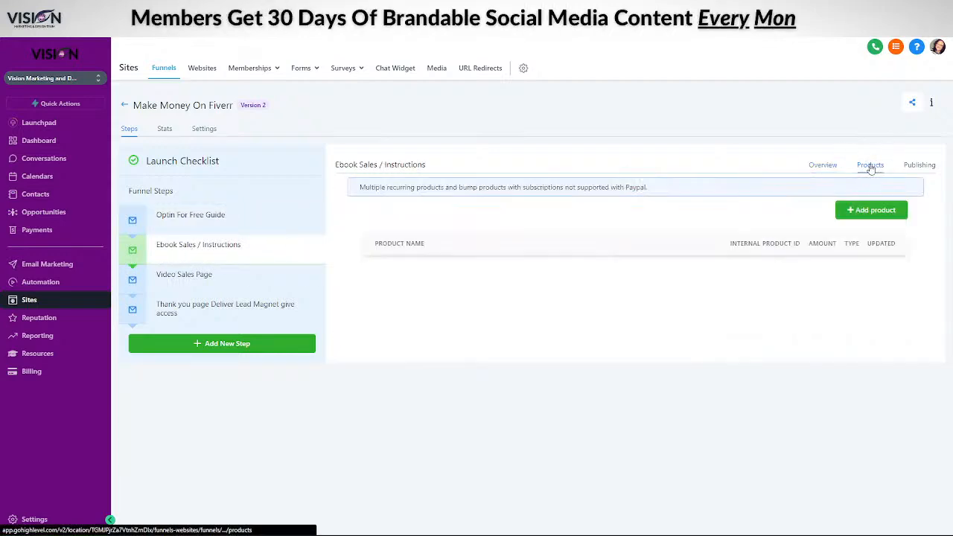
click(869, 210)
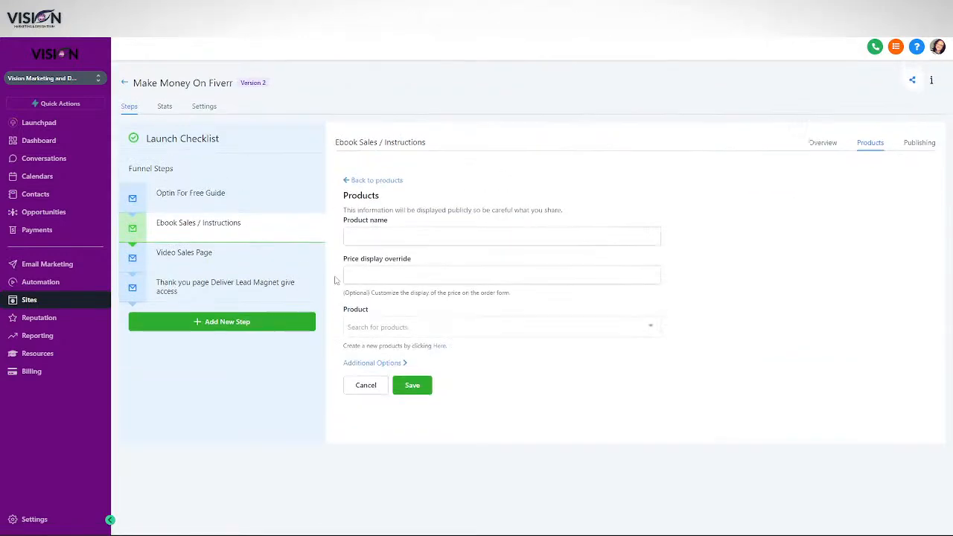
click(380, 239)
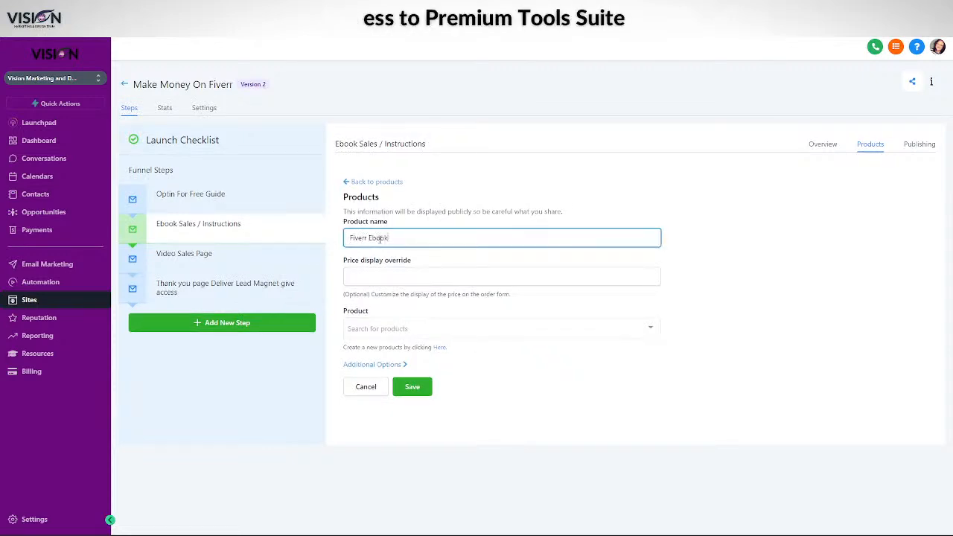
drag(398, 232, 342, 243)
key(ctrl+c)
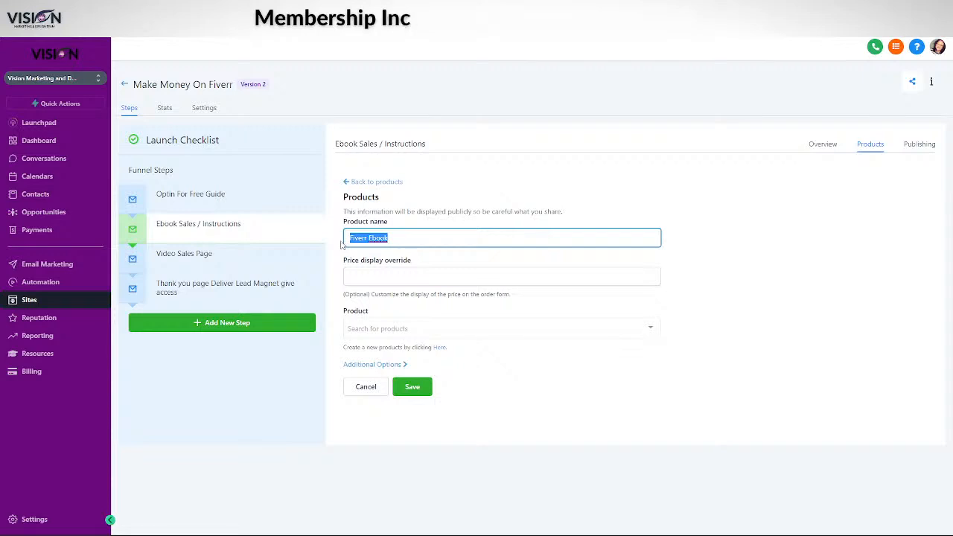
click(371, 275)
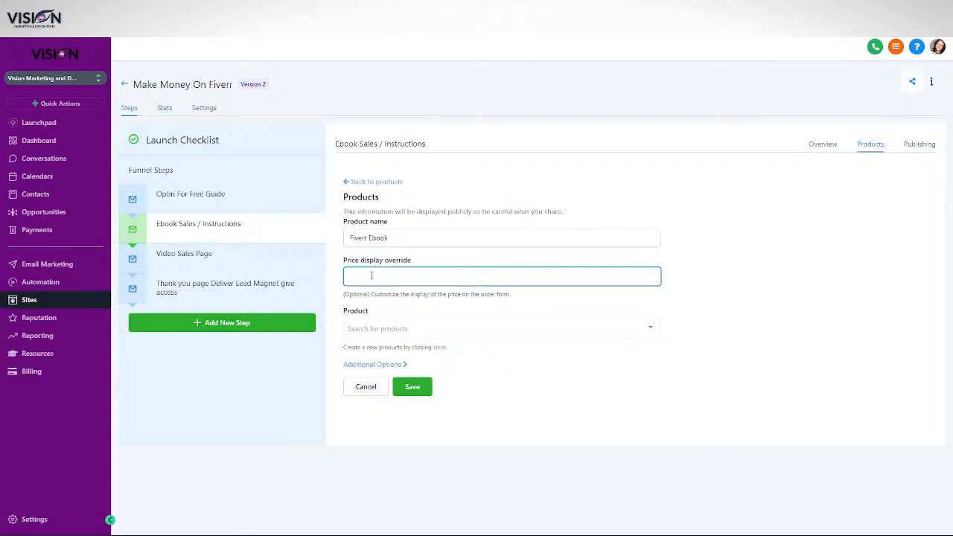
Link it to the Fiverr EBook product at $7, save it, and open the Video Sales Page step
click(375, 327)
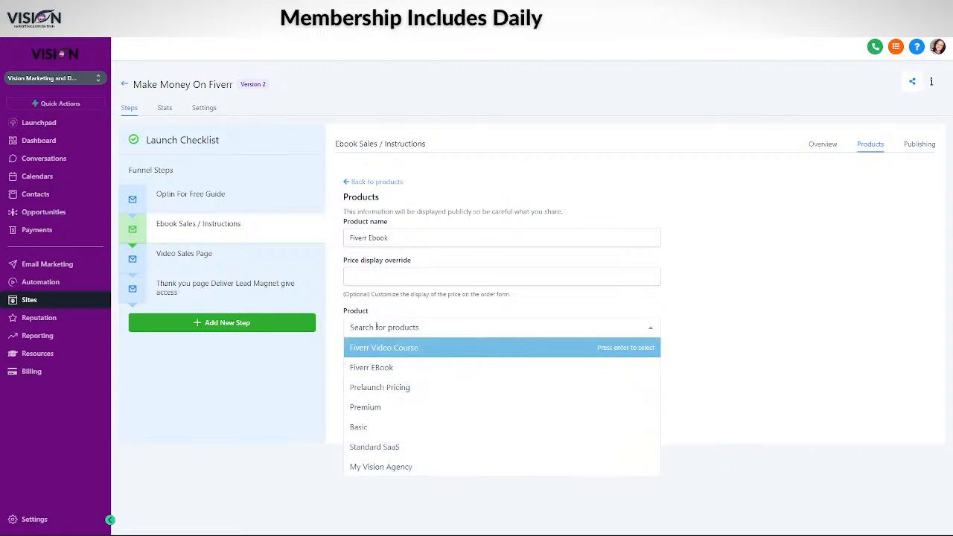
click(372, 367)
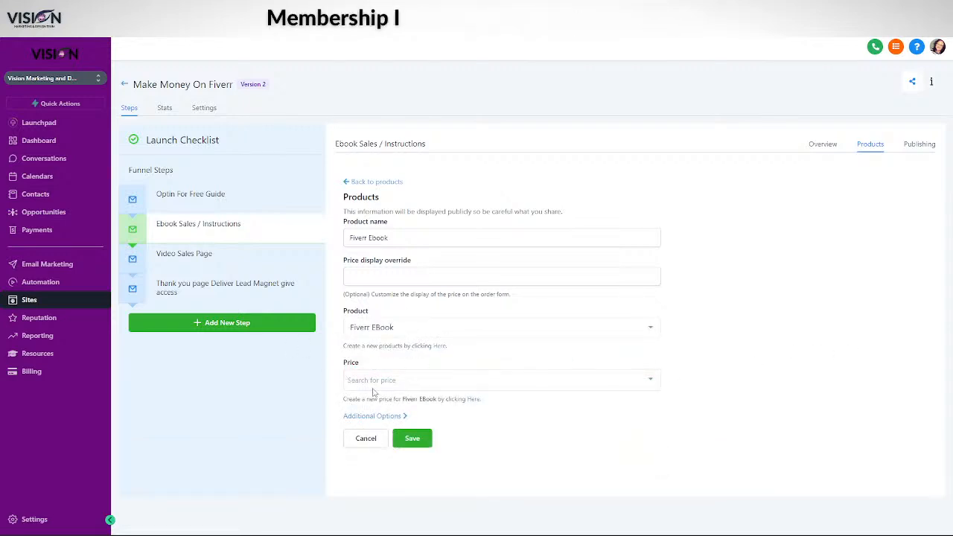
click(398, 386)
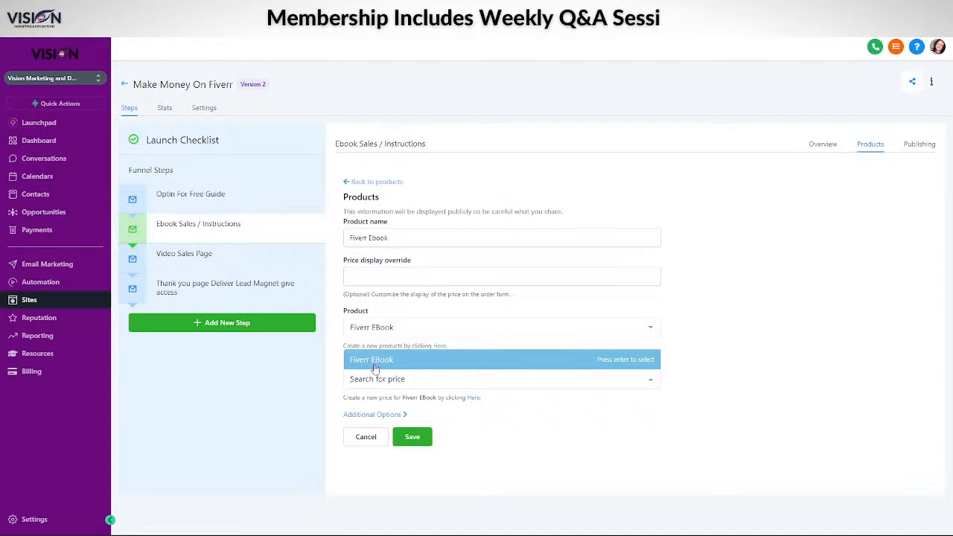
click(371, 361)
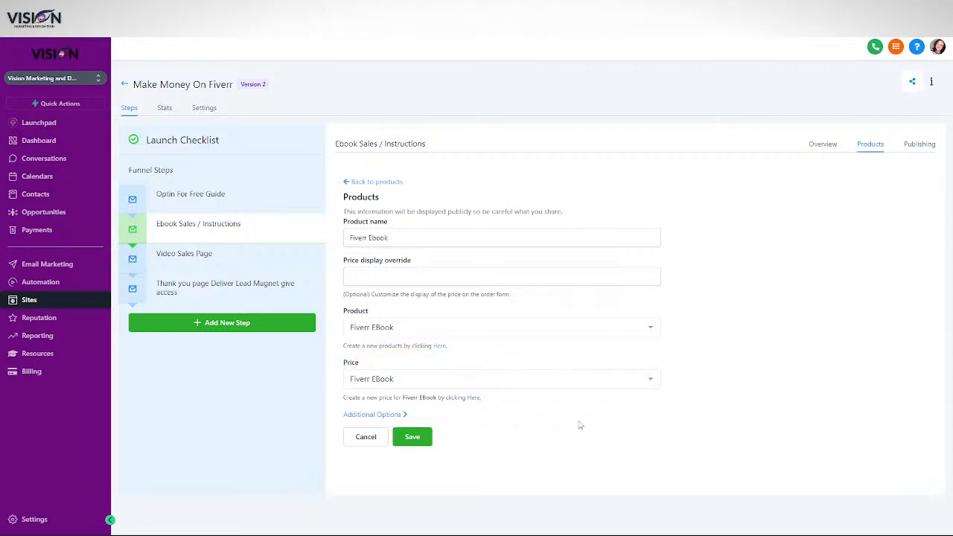
click(365, 415)
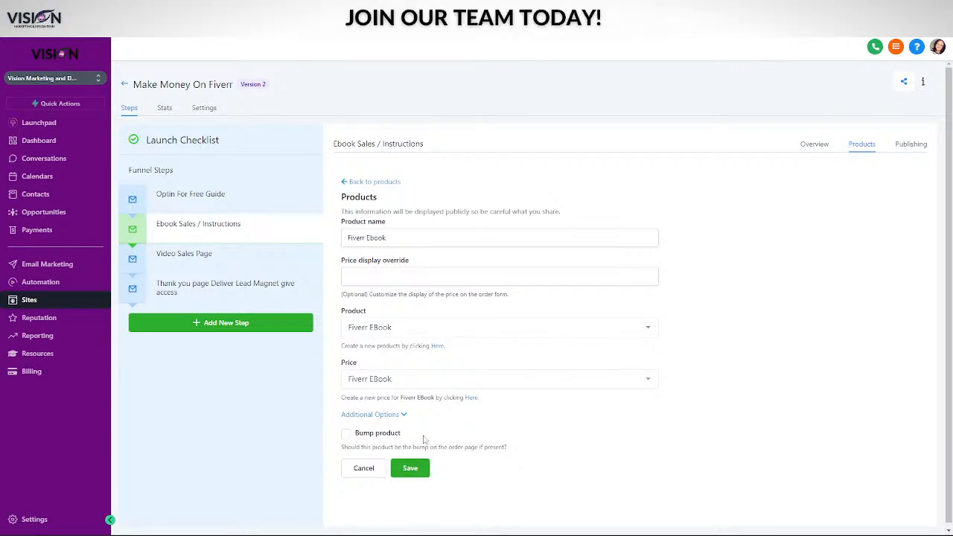
click(410, 468)
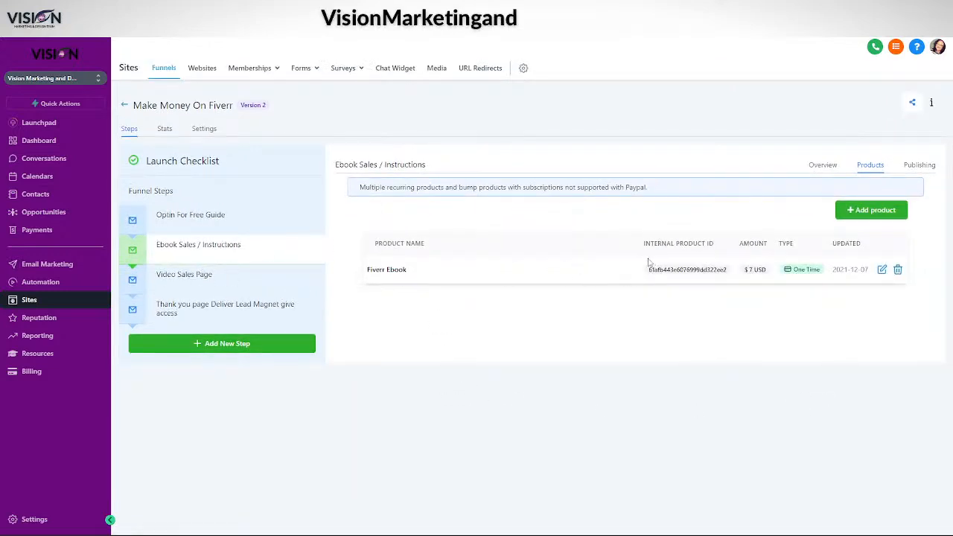
click(213, 278)
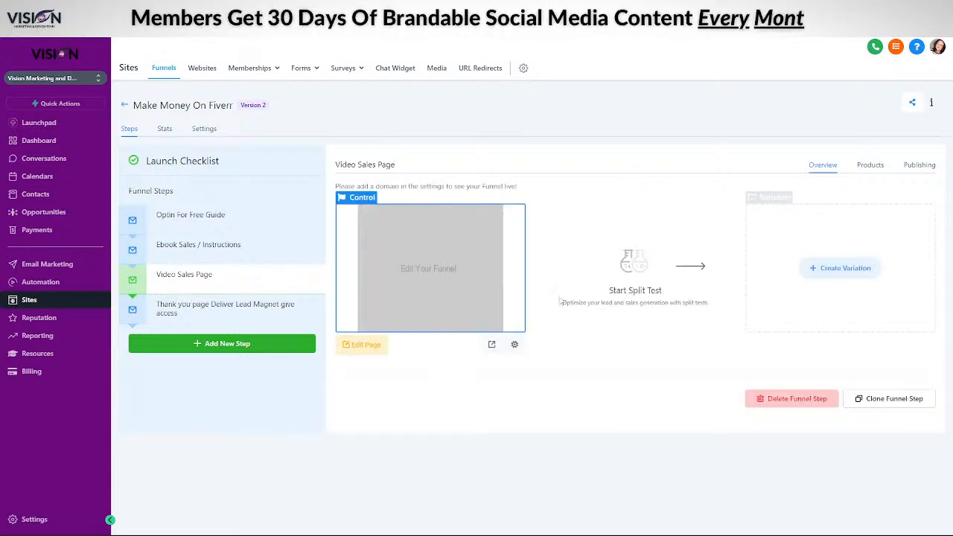
Add a new product to the Video Sales Page step, renaming the pasted name to Fiverr Videos
click(871, 165)
click(868, 210)
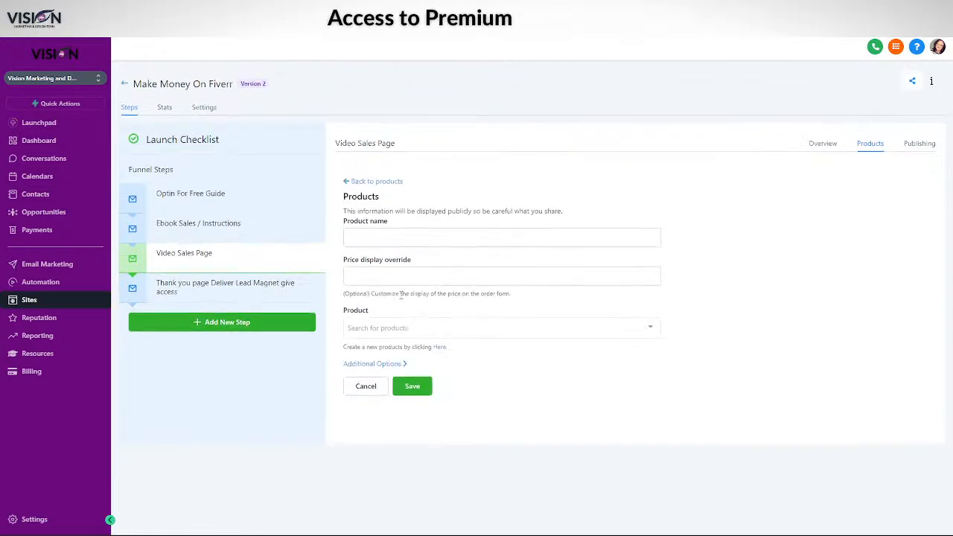
click(396, 235)
key(ctrl+v)
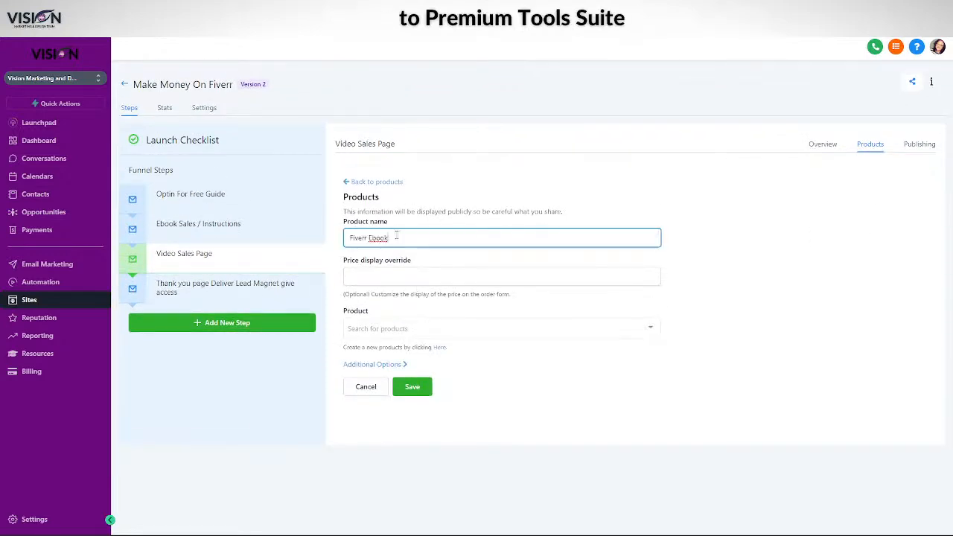
drag(368, 238, 420, 237)
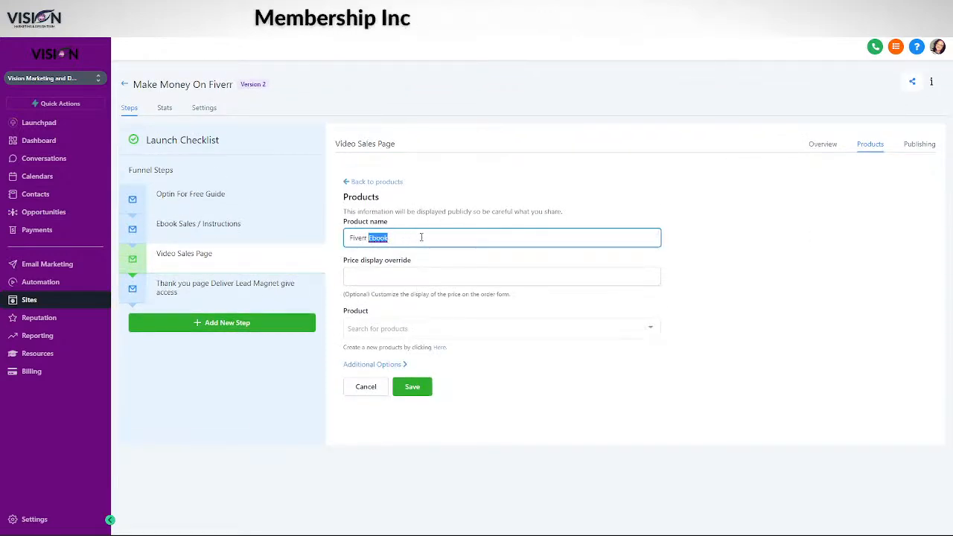
text(Videos)
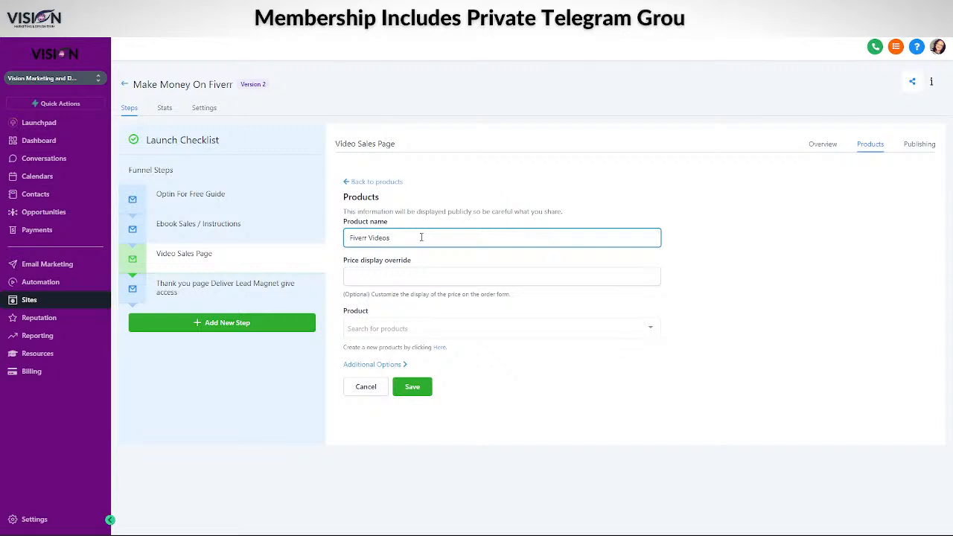
Link it to the Fiverr Video Course product at its $27 price and save
click(381, 278)
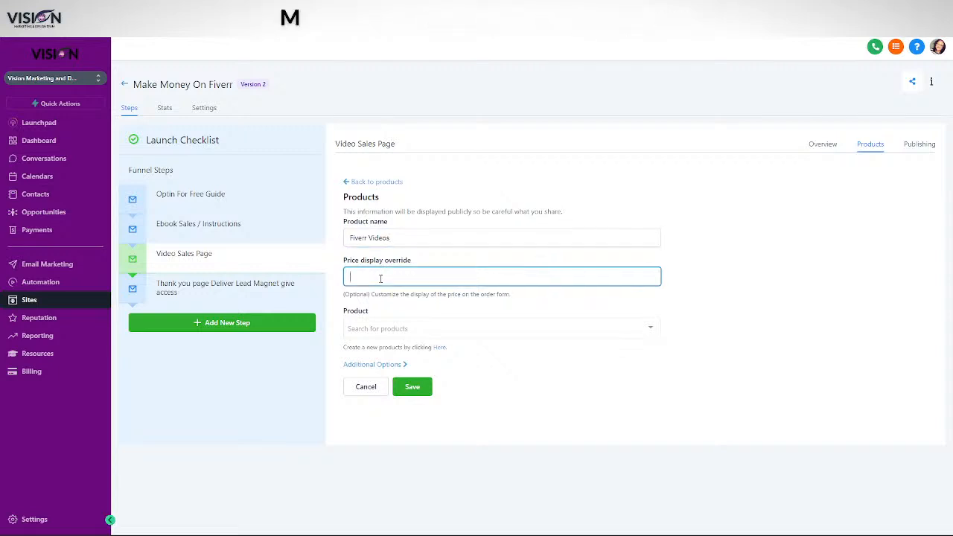
click(379, 328)
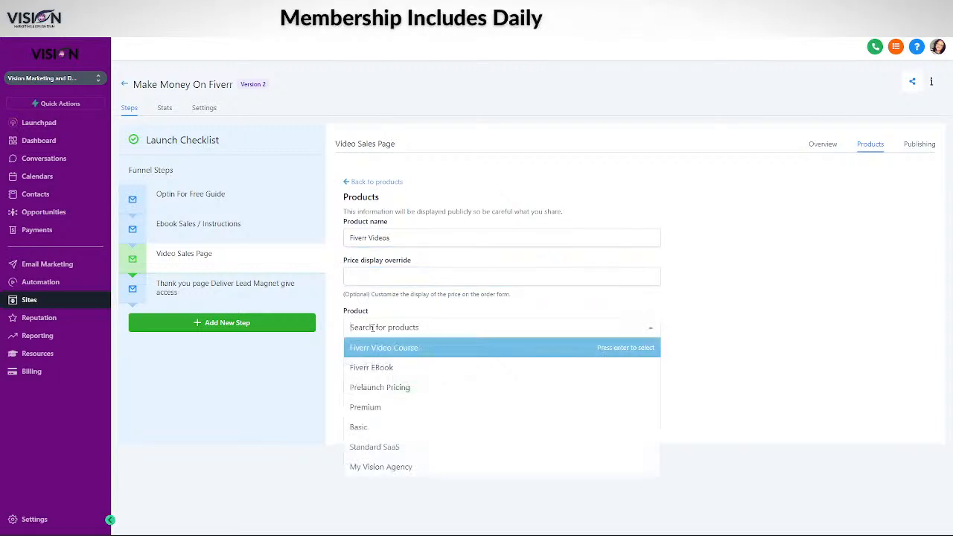
click(380, 348)
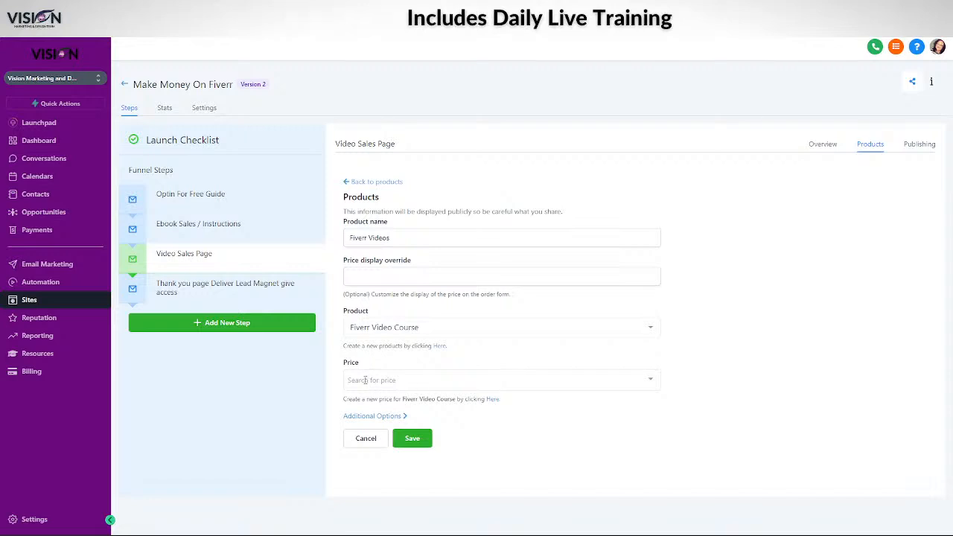
click(391, 383)
click(368, 364)
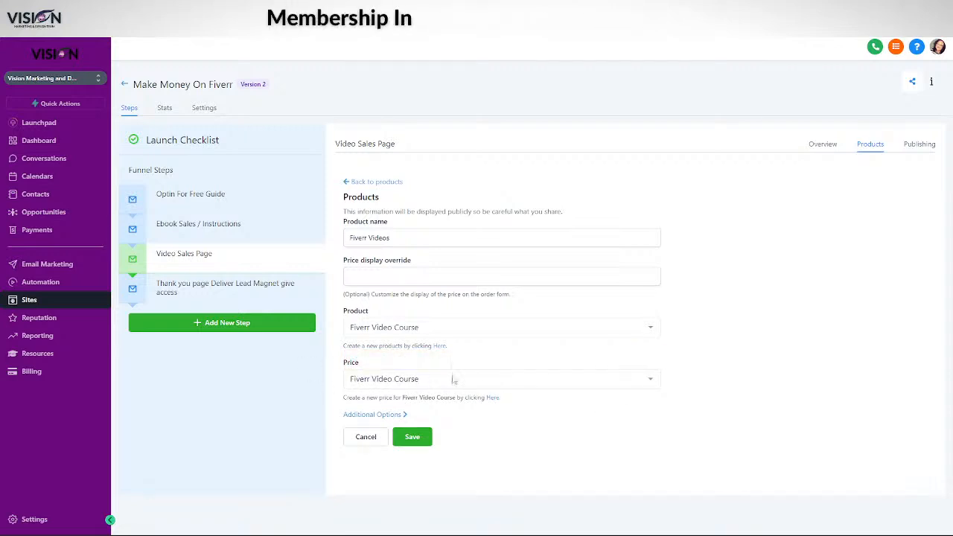
click(377, 381)
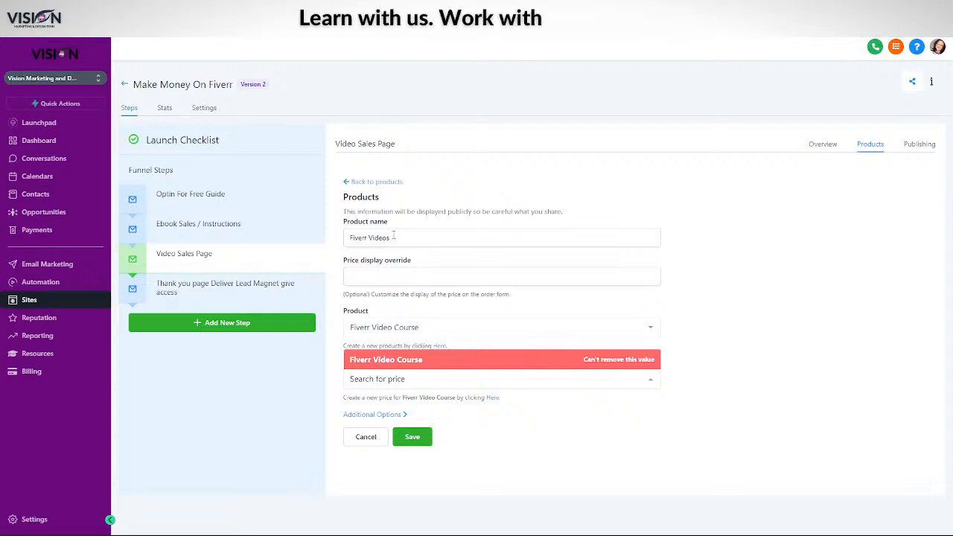
click(502, 188)
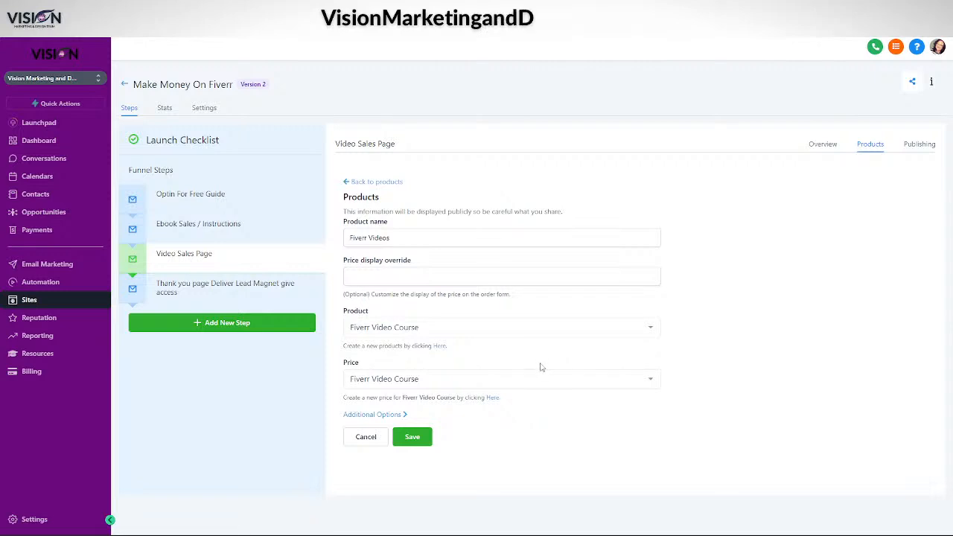
click(349, 414)
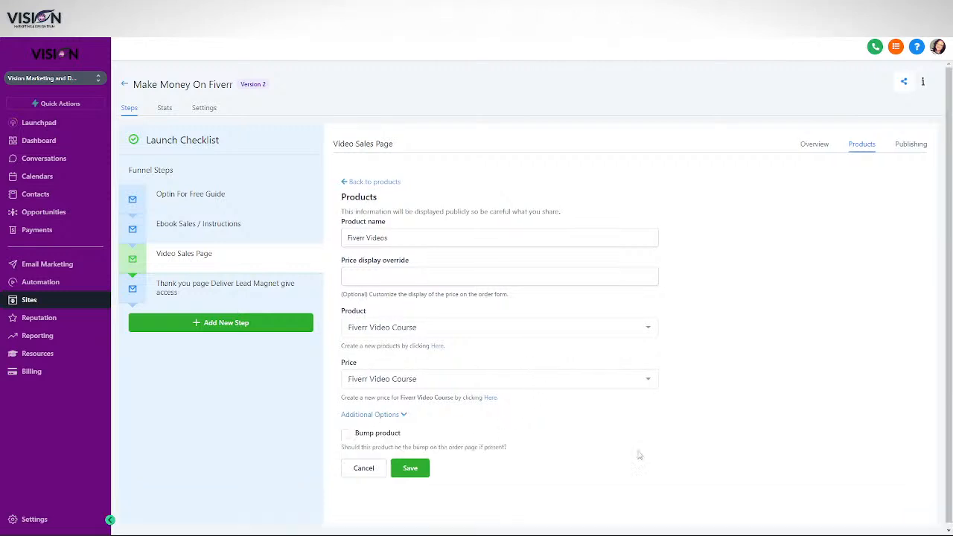
click(406, 463)
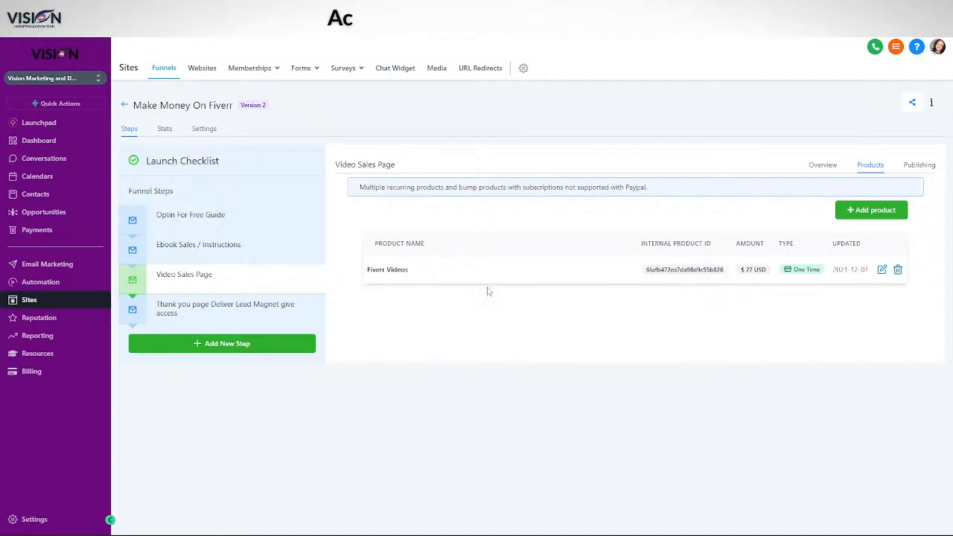
Step through the Optin For Free Guide, Ebook Sales, Video Sales Page and Thank you page steps
click(196, 220)
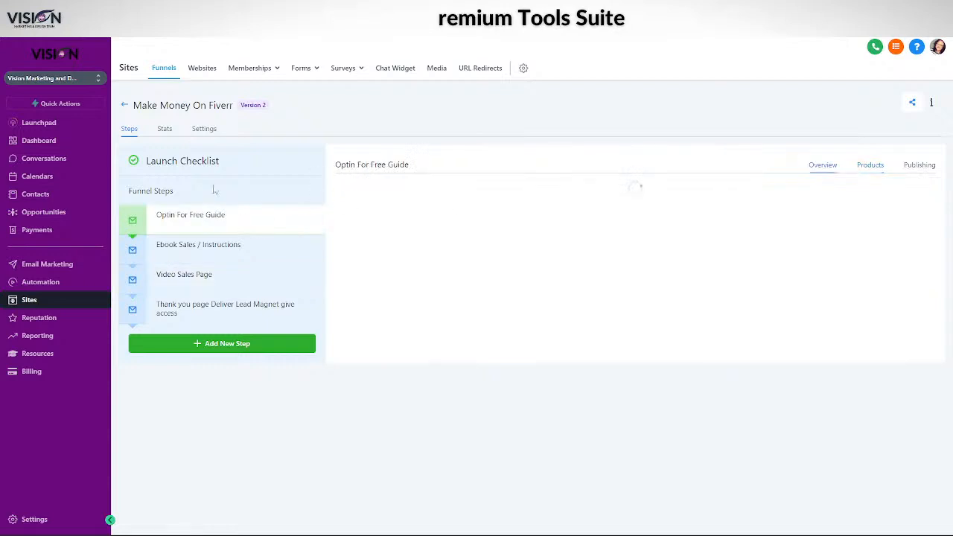
click(227, 246)
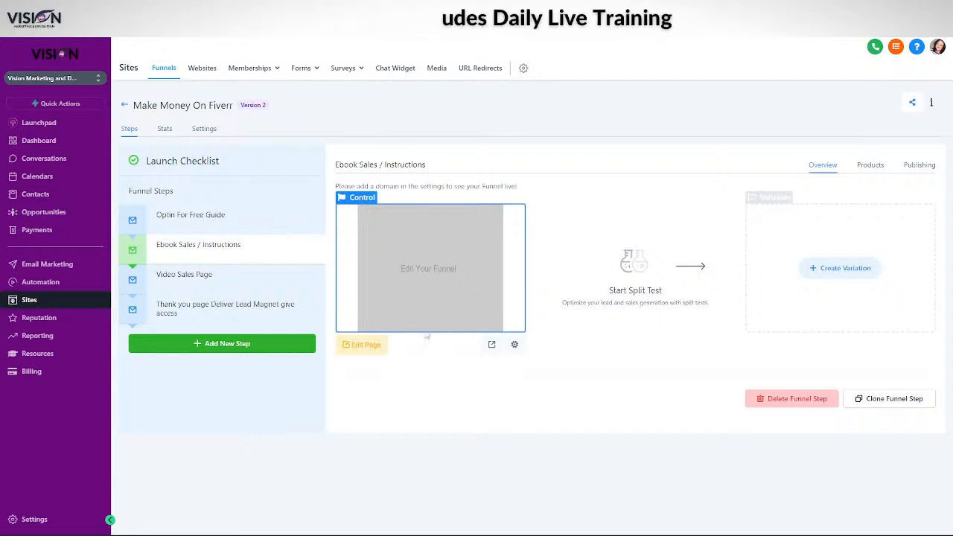
click(198, 278)
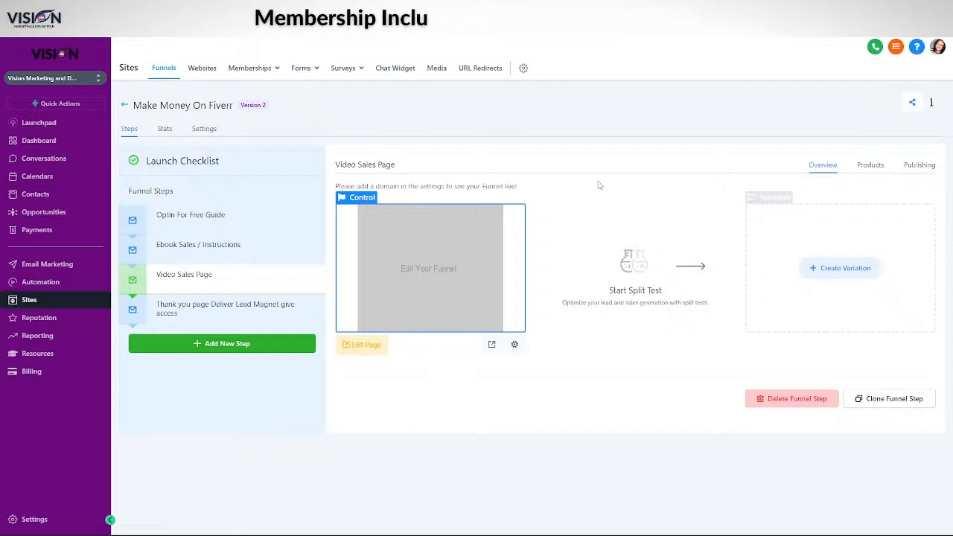
click(197, 313)
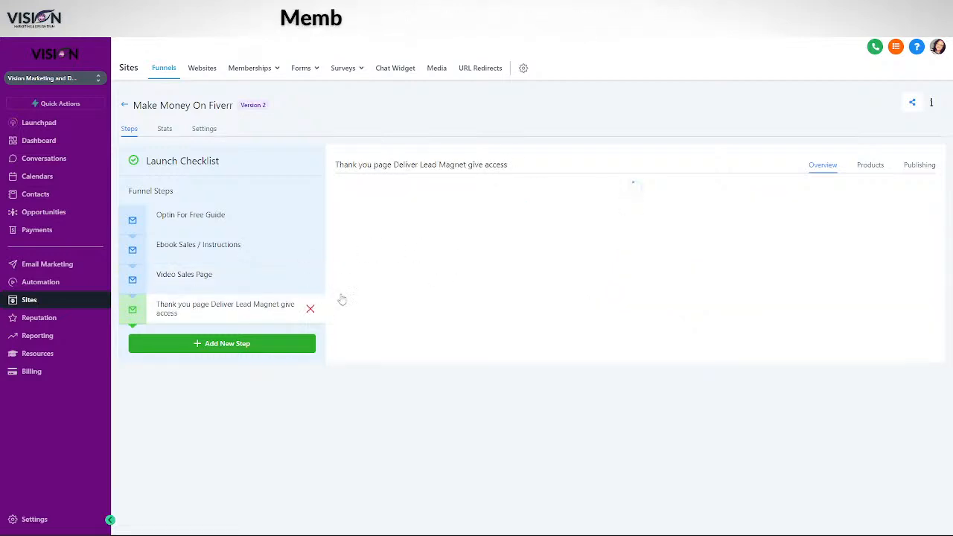